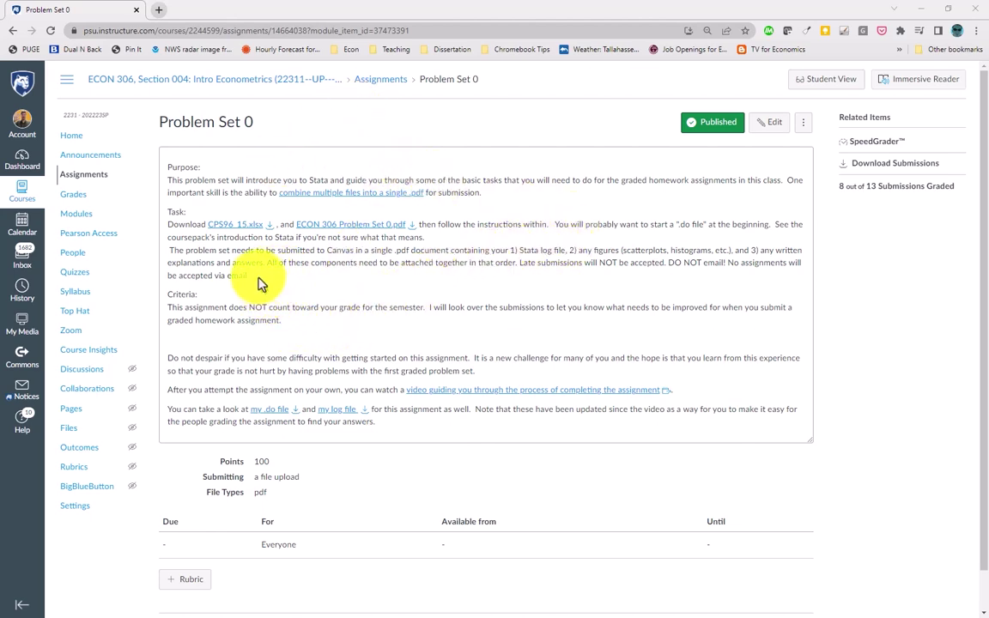
Step: Start the download of CPS96_15.xlsx and choose ECON306.fa23\HW\PS0 Video as the destination folder
{"action": "left_click", "coordinate": [268, 227]}
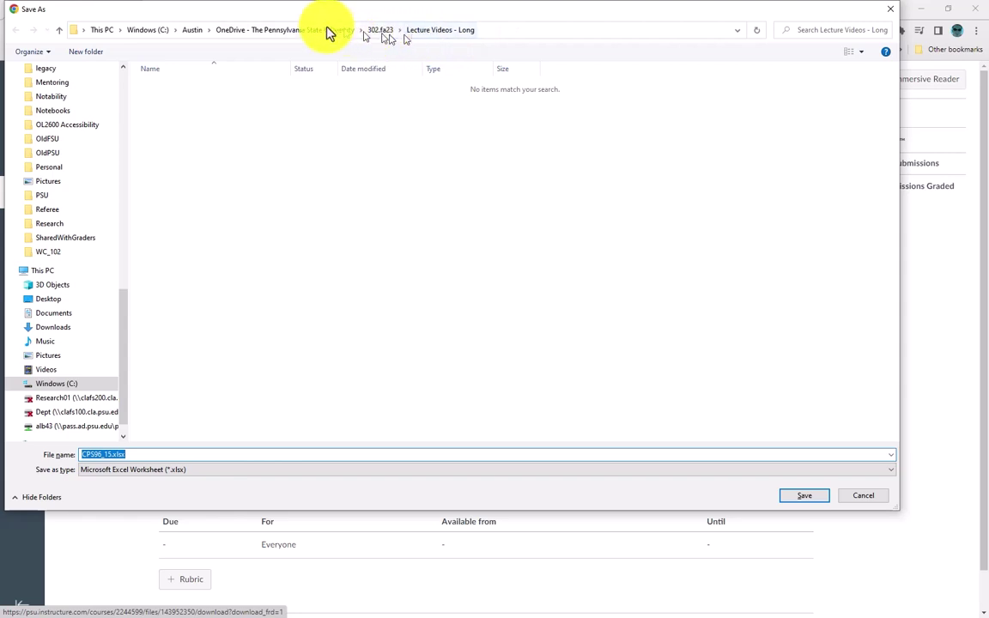
{"action": "left_click", "coordinate": [550, 29]}
{"action": "type", "text": "C:\\Austin\\OneDrive - The Pennsylvania State University\\ECON306.fa23\\HW"}
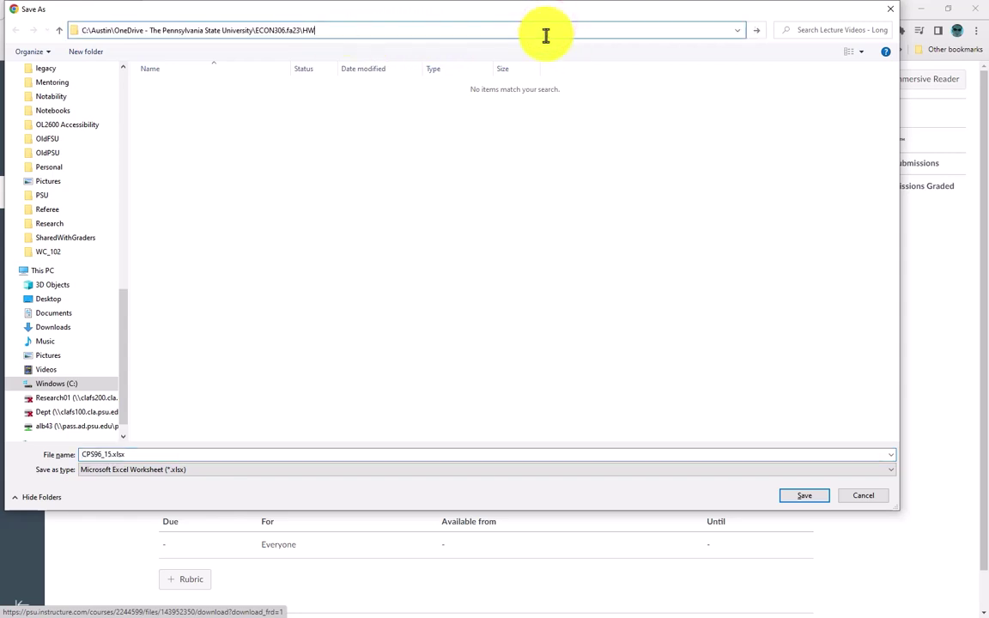
{"action": "key", "text": "Return"}
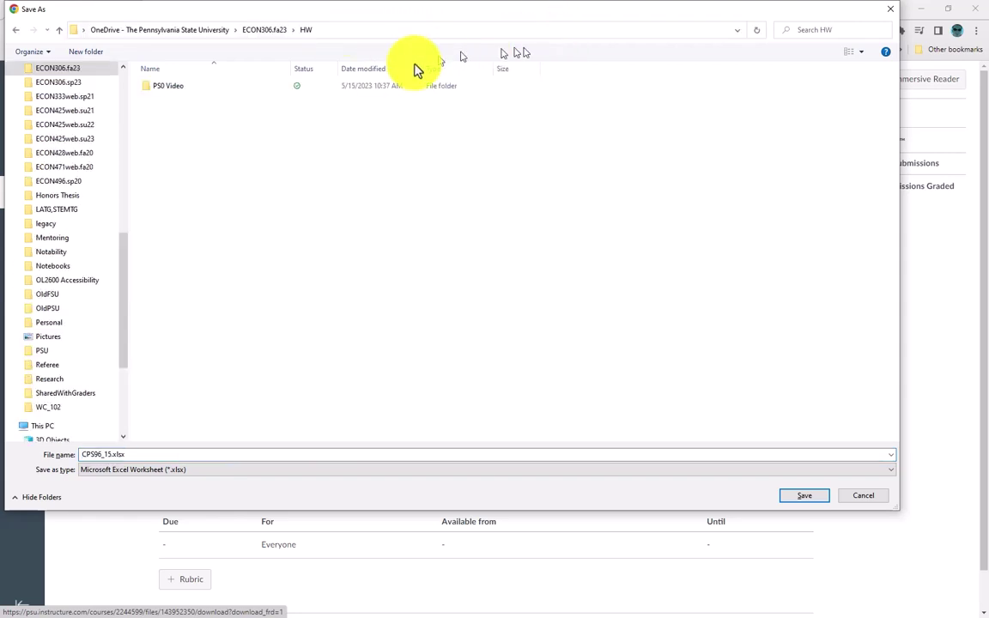
{"action": "double_click", "coordinate": [236, 89]}
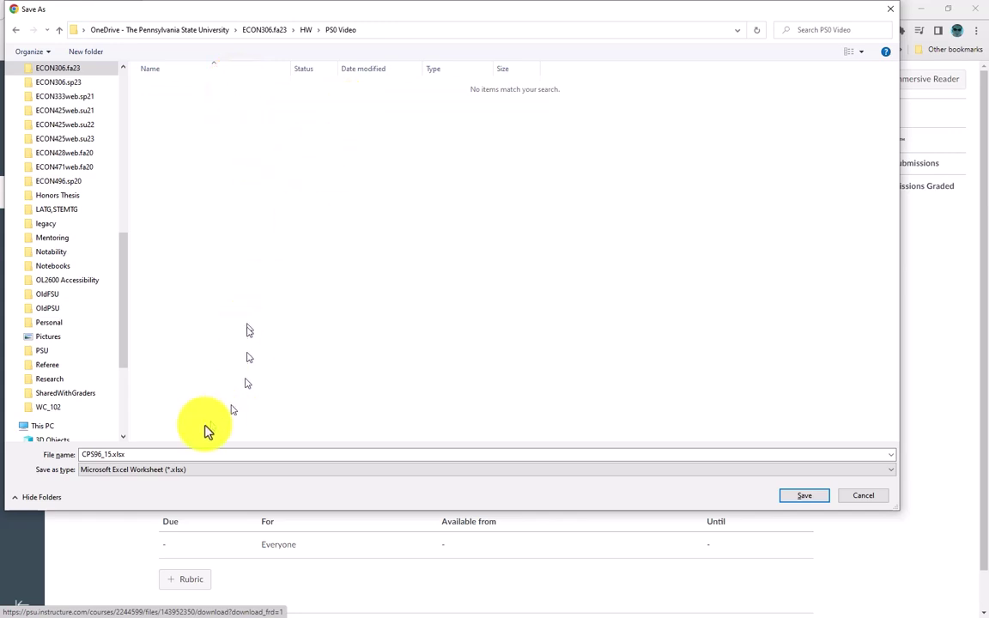
Step: Copy the PS0 Video folder path and save CPS96_15.xlsx in that folder
{"action": "left_click", "coordinate": [391, 33]}
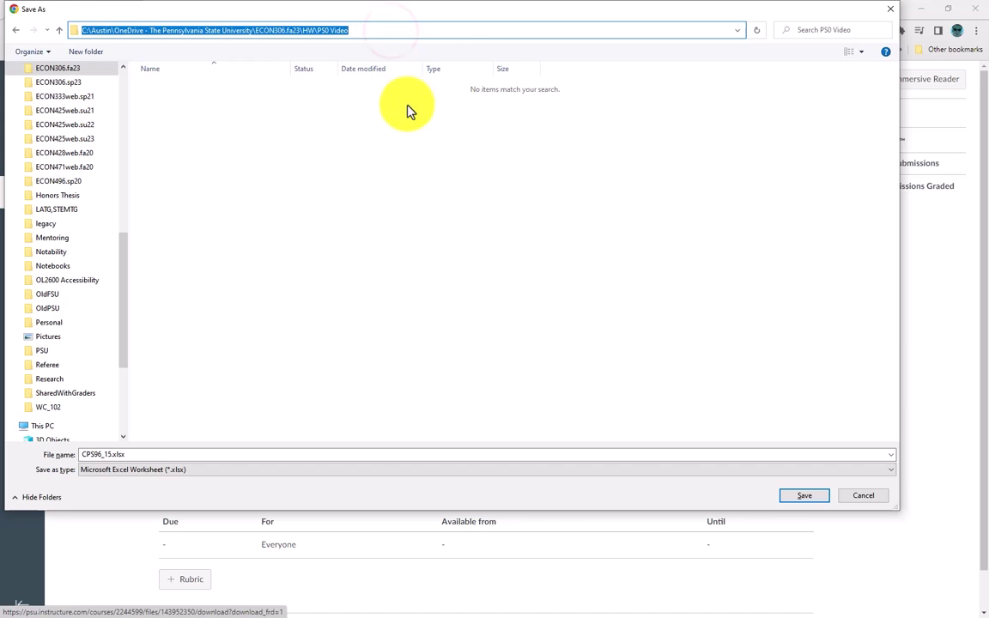
{"action": "left_click", "coordinate": [388, 154]}
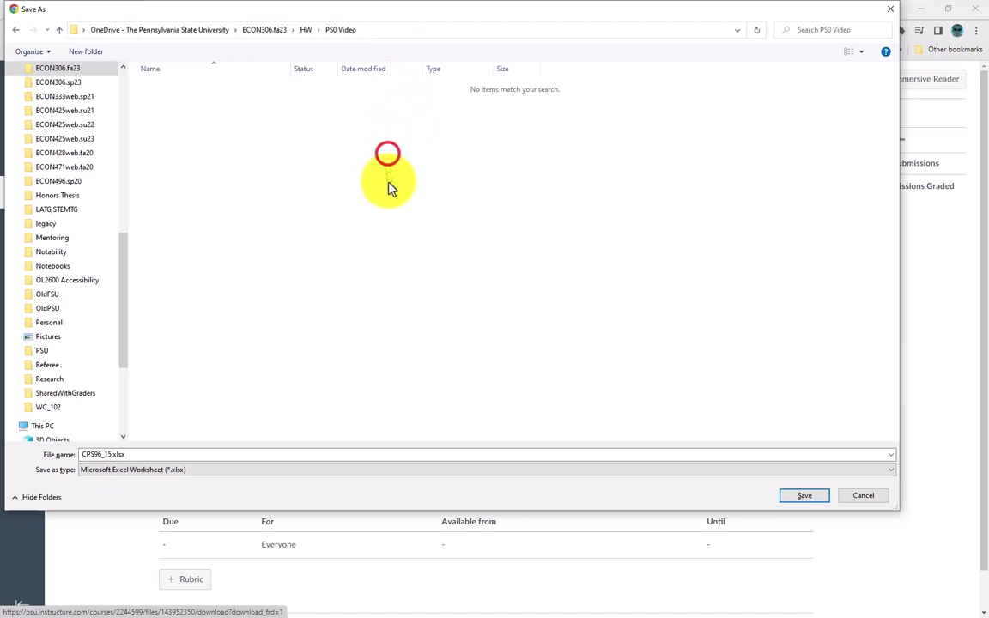
{"action": "left_click", "coordinate": [790, 498]}
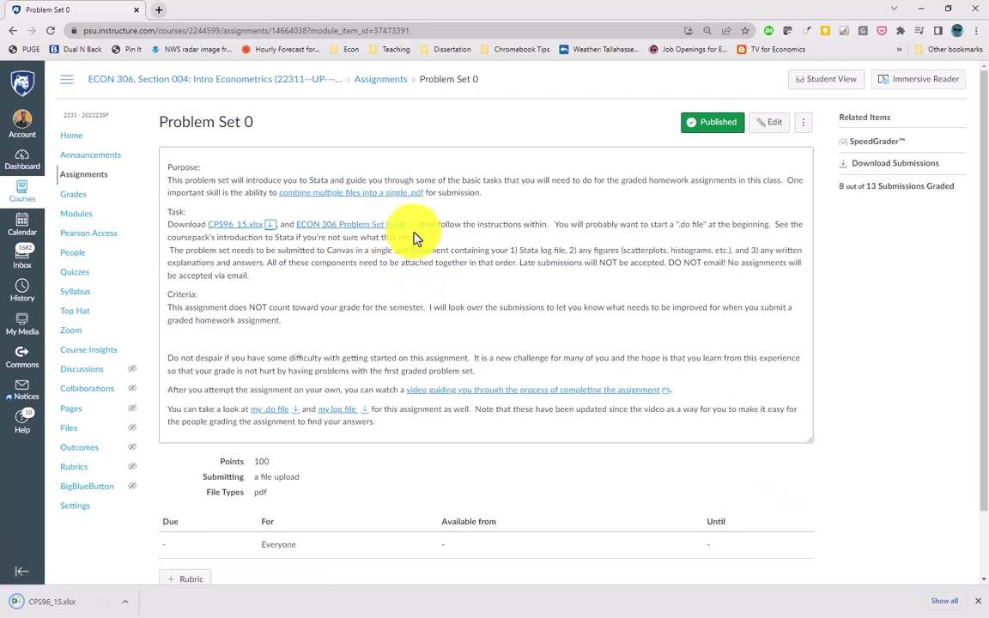
Step: Download ECON 306 Problem Set 0.pdf into the PS0 Video folder and switch to that folder in File Explorer
{"action": "left_click", "coordinate": [410, 231]}
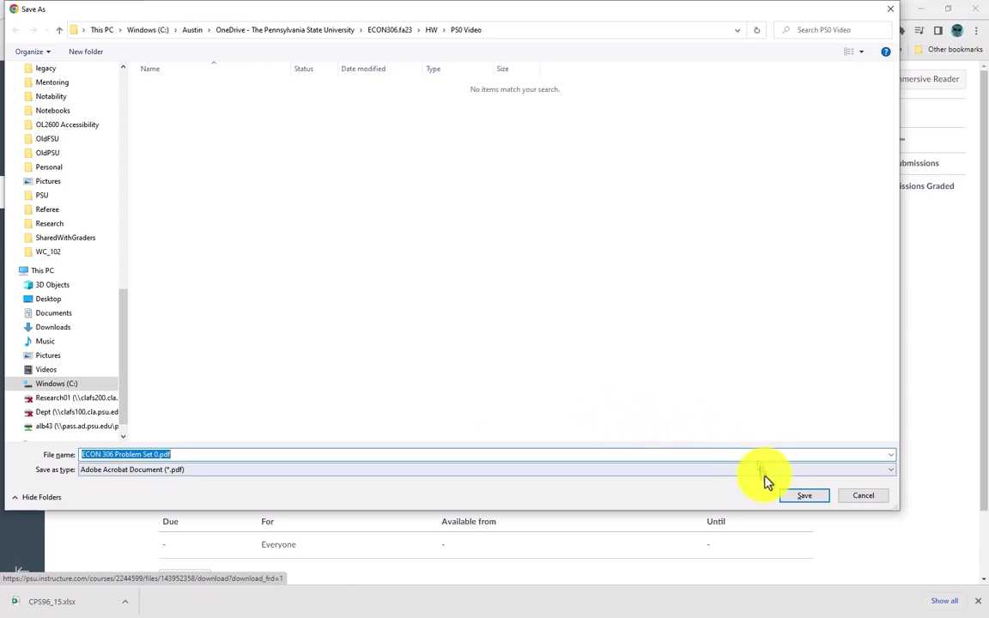
{"action": "left_click", "coordinate": [796, 498]}
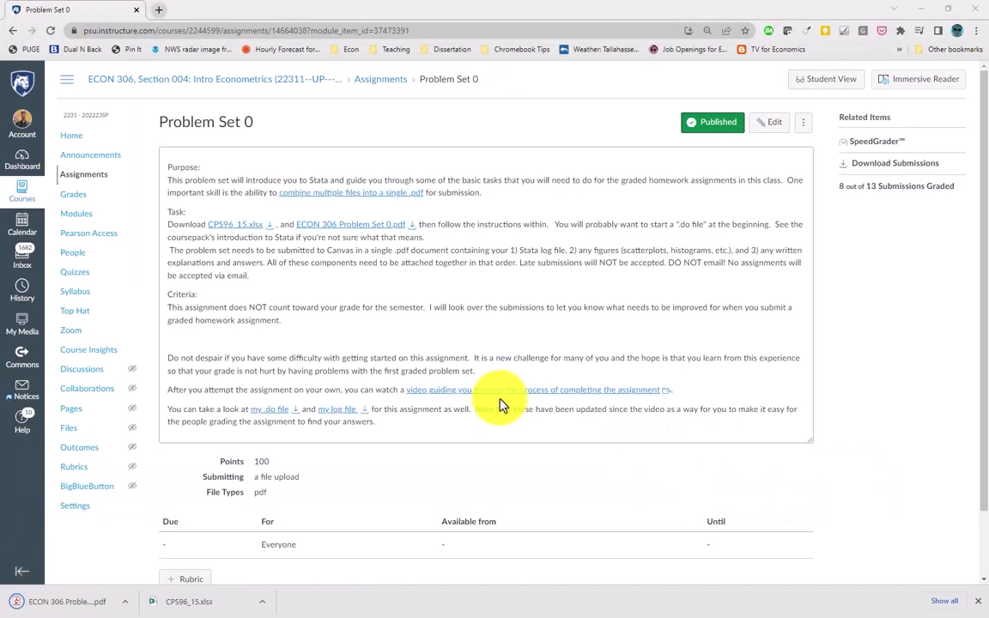
{"action": "key", "text": "alt+Tab"}
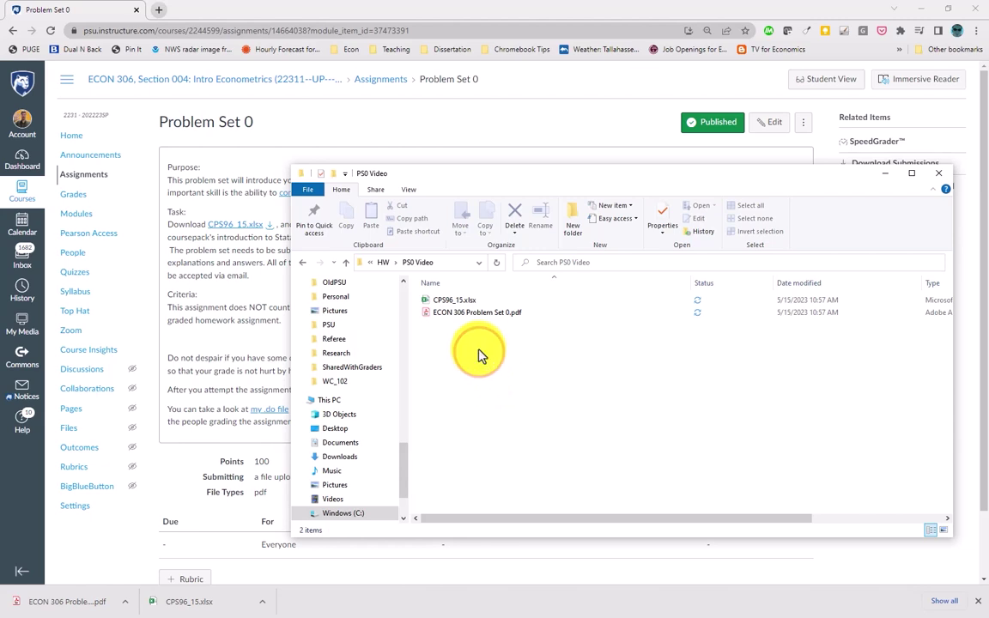
Step: Open CPS96_15.xlsx in Excel, maximize the window and review the data columns A to E
{"action": "left_click", "coordinate": [445, 303]}
{"action": "double_click", "coordinate": [445, 302]}
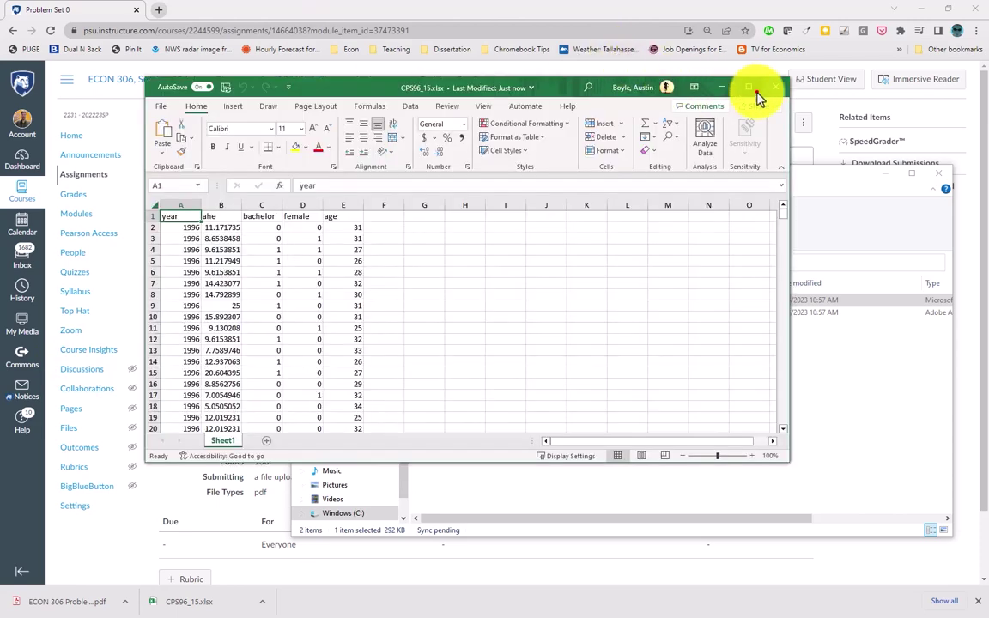
{"action": "left_click", "coordinate": [752, 88]}
{"action": "left_click_drag", "start_coordinate": [34, 127], "coordinate": [211, 128]}
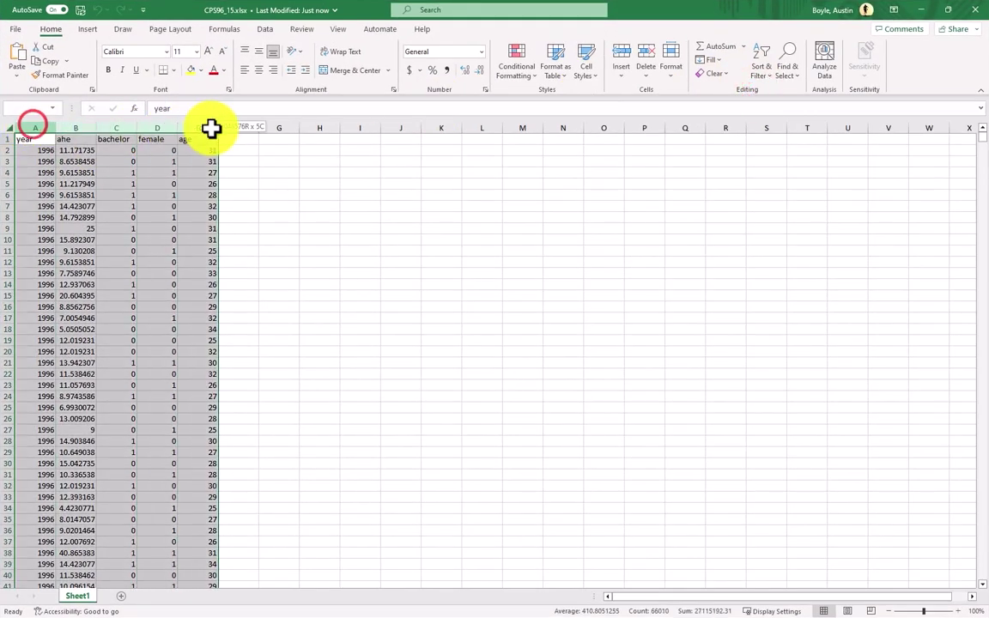
{"action": "left_click", "coordinate": [174, 163]}
{"action": "left_click", "coordinate": [30, 180]}
Step: Look through the worksheet rows down to the last data row and close the workbook
{"action": "key", "text": "Page_Down"}
{"action": "key", "text": "Page_Down"}
{"action": "key", "text": "Page_Down"}
{"action": "key", "text": "Page_Down"}
{"action": "key", "text": "Page_Down"}
{"action": "key", "text": "Page_Down"}
{"action": "key", "text": "ctrl+Down"}
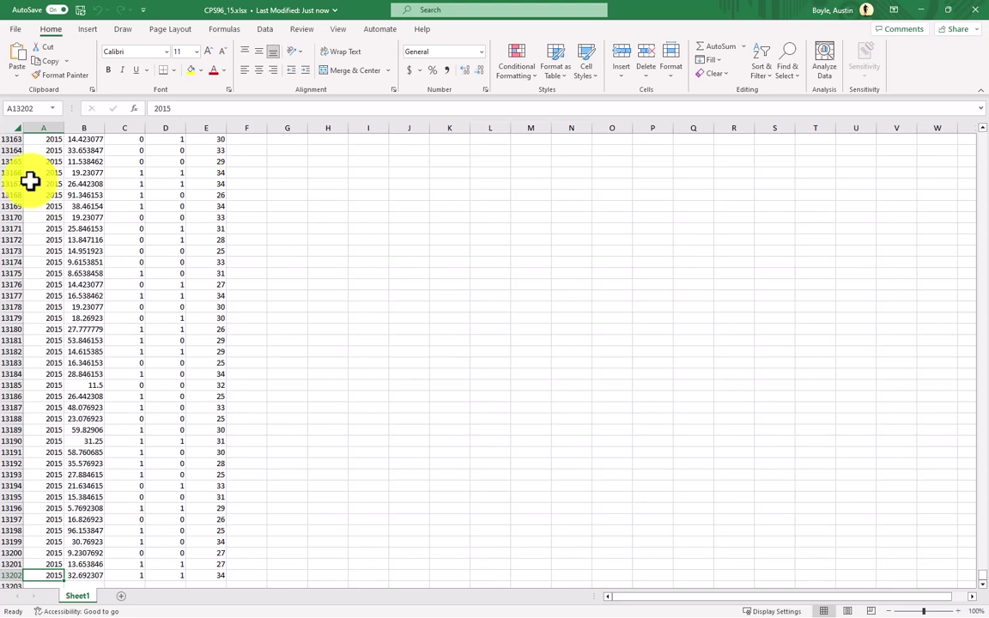
{"action": "key", "text": "Right"}
{"action": "key", "text": "Right"}
{"action": "key", "text": "Up"}
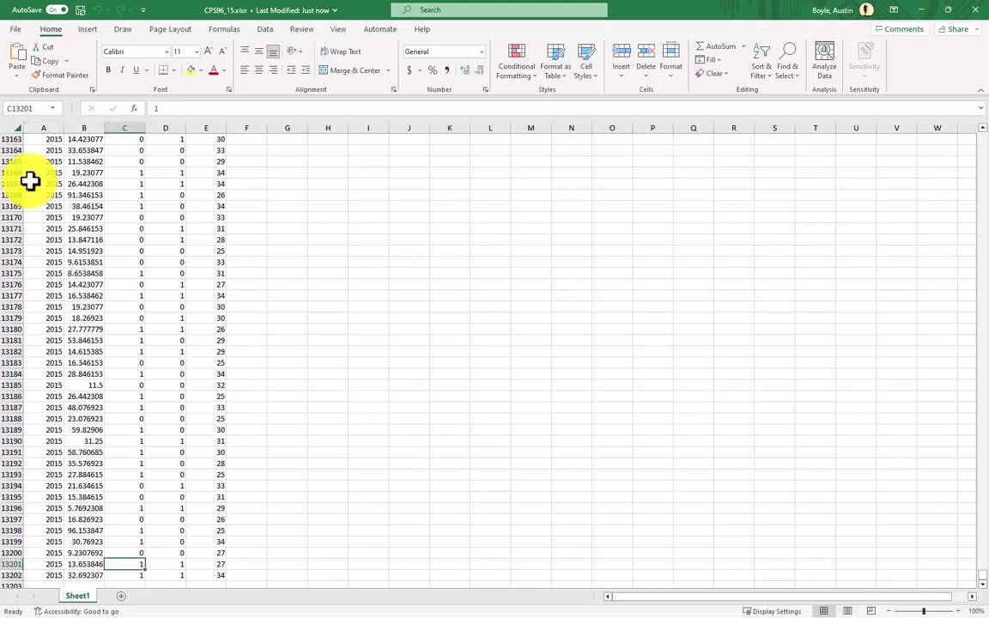
{"action": "left_click", "coordinate": [976, 9]}
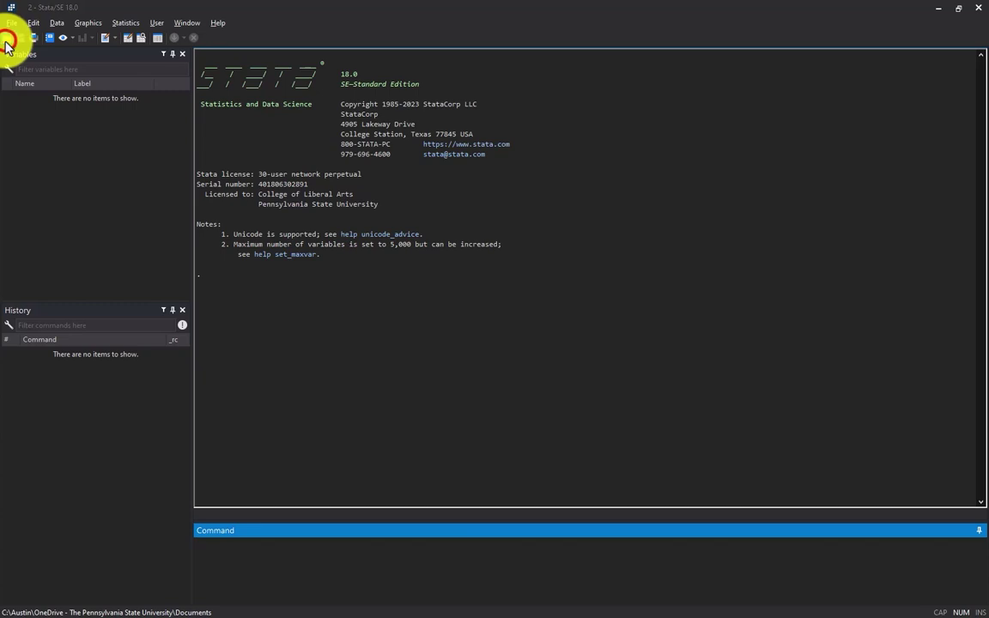
Step: Try to open CPS96_15.xlsx directly in Stata from the PS0 Video folder, with all file types listed
{"action": "left_click", "coordinate": [7, 39]}
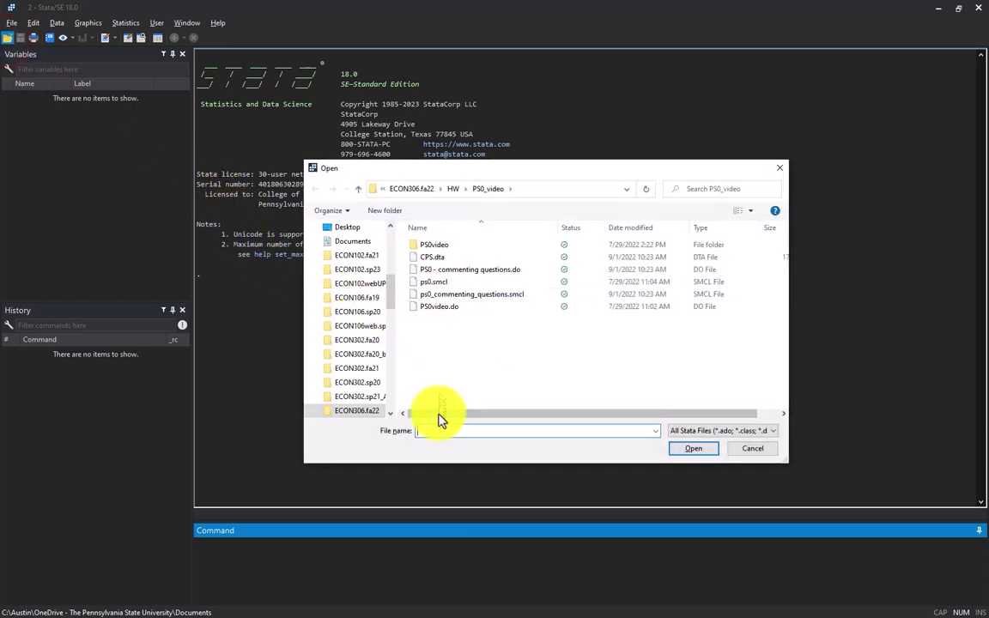
{"action": "key", "text": "ctrl+v"}
{"action": "key", "text": "Return"}
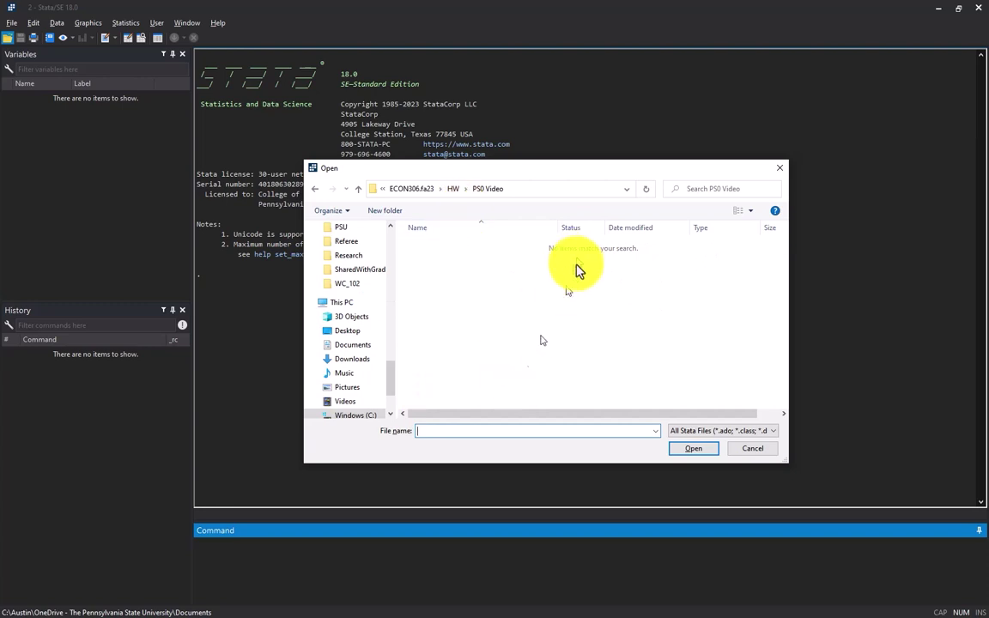
{"action": "left_click", "coordinate": [728, 430]}
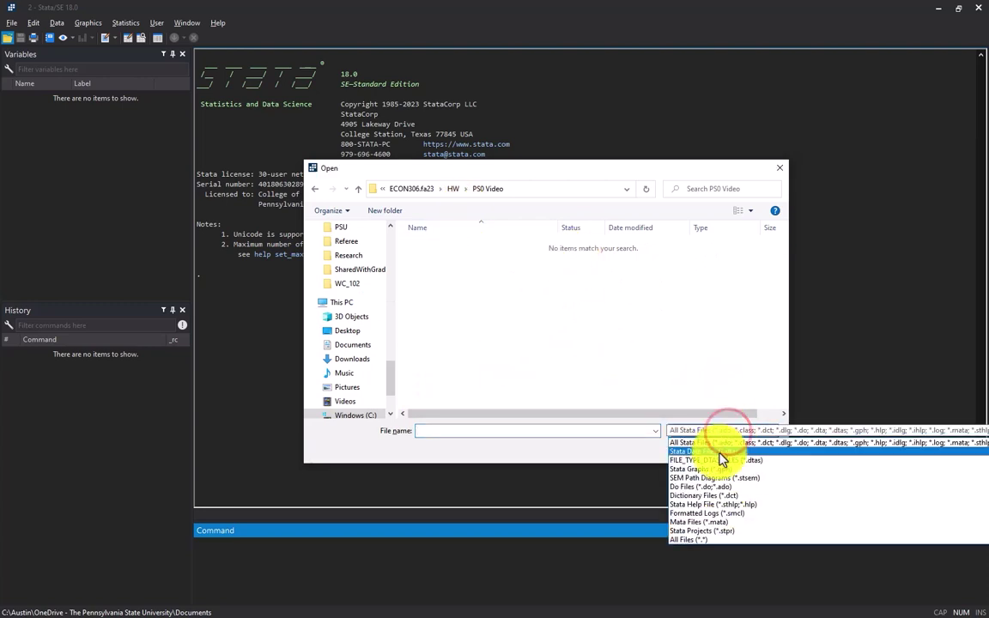
{"action": "left_click", "coordinate": [717, 539]}
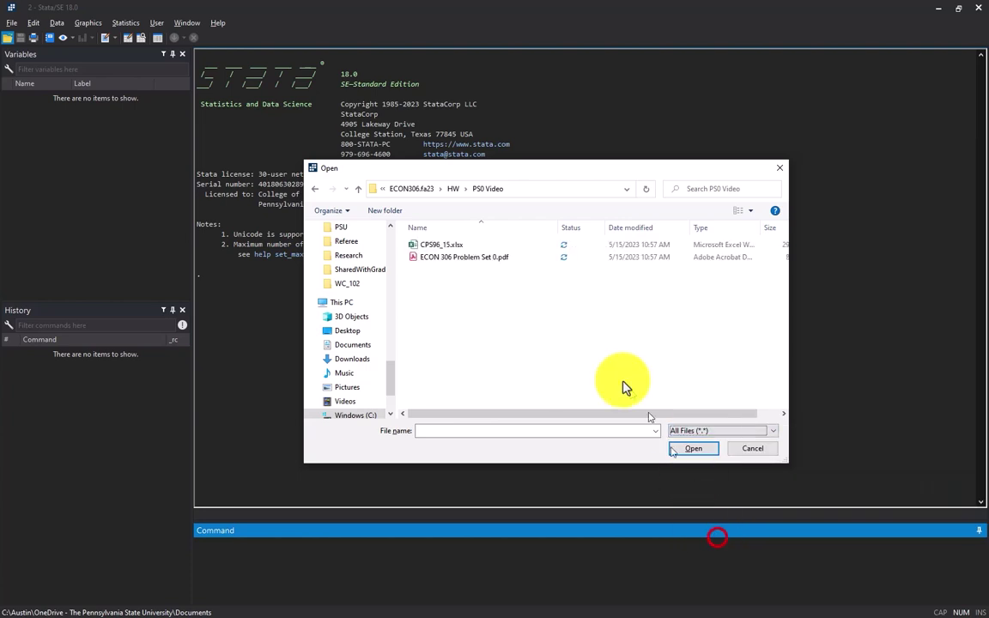
{"action": "double_click", "coordinate": [452, 247]}
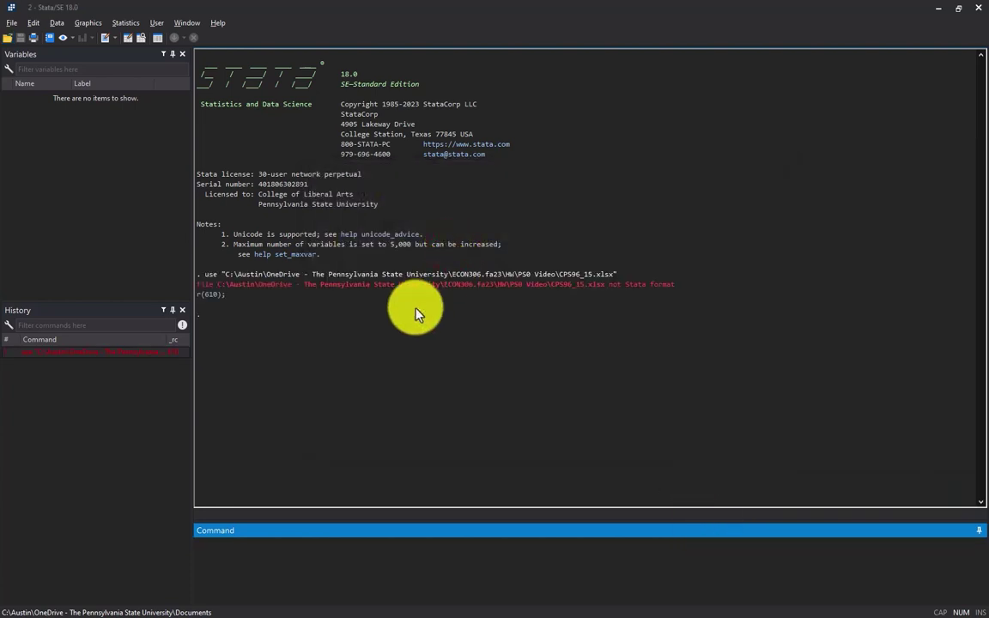
{"action": "left_click_drag", "start_coordinate": [597, 286], "coordinate": [678, 300]}
{"action": "left_click", "coordinate": [675, 301]}
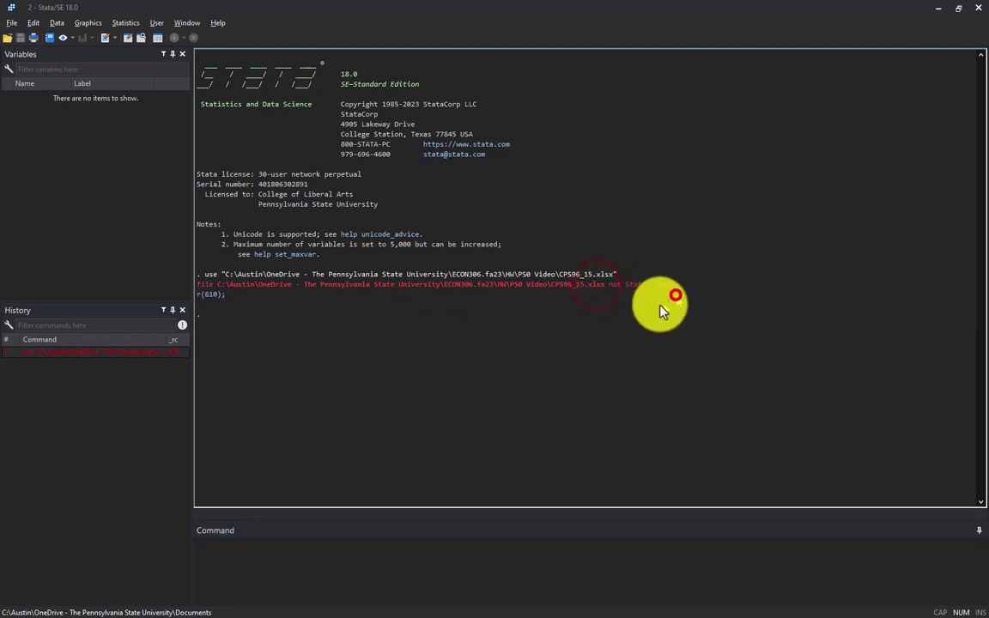
Step: Import the Excel file CPS96_15.xlsx from the PS0 Video folder, using the first row as variable names
{"action": "left_click", "coordinate": [12, 22]}
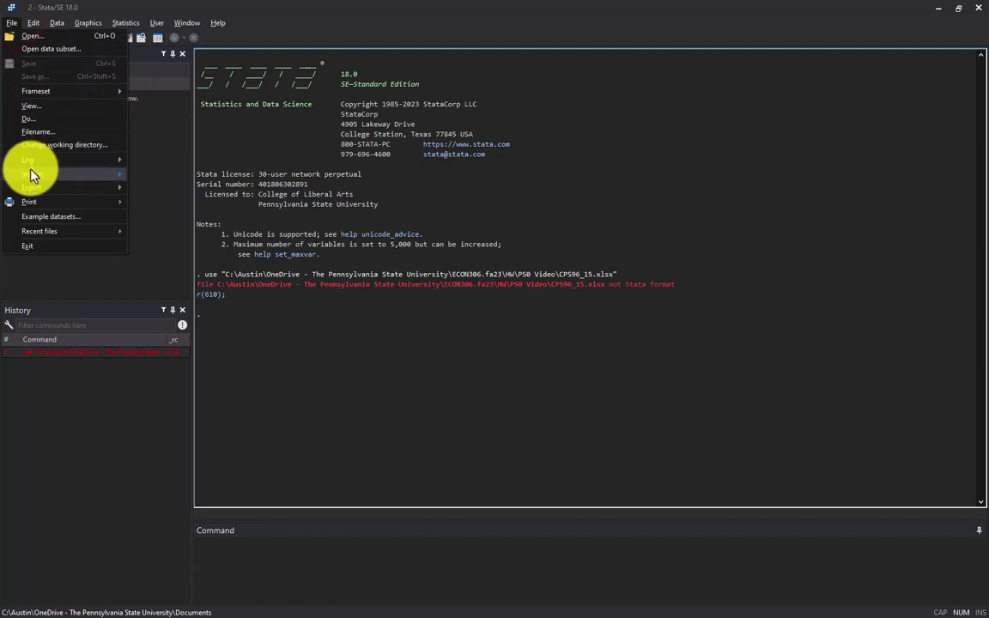
{"action": "mouse_move", "coordinate": [73, 173]}
{"action": "left_click", "coordinate": [181, 177]}
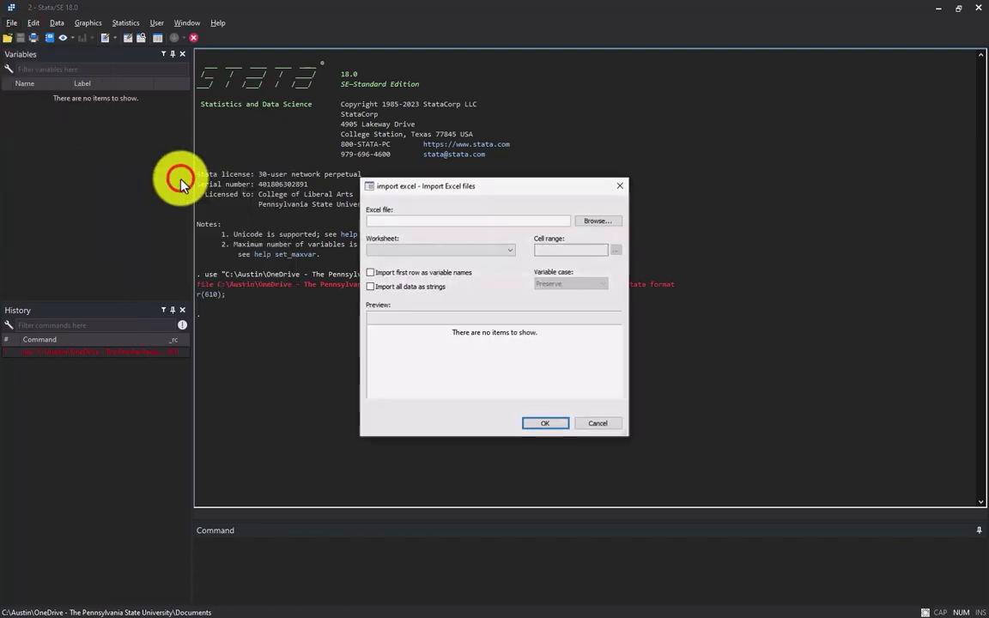
{"action": "left_click", "coordinate": [593, 222]}
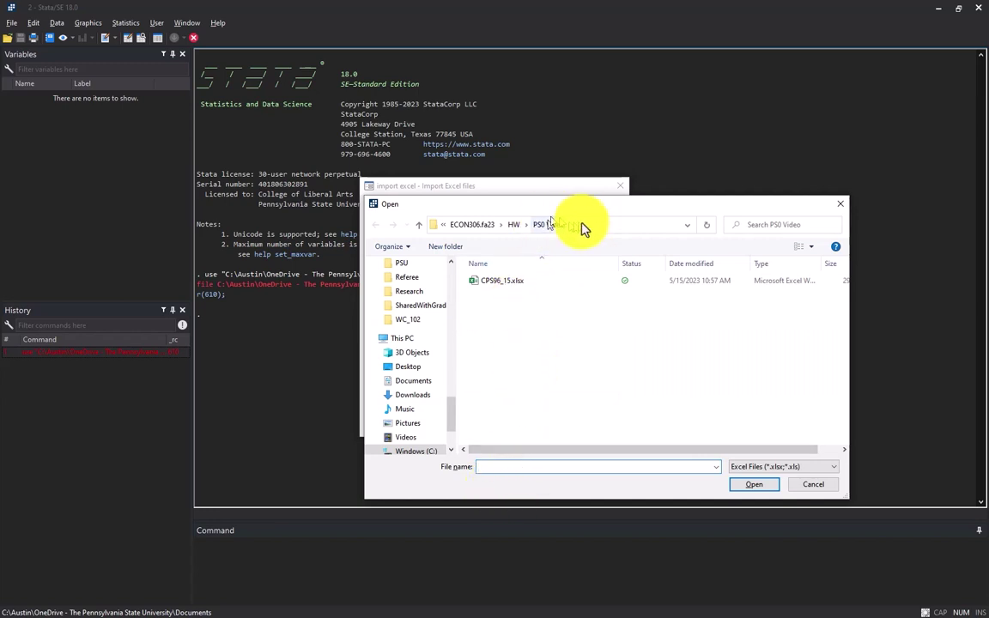
{"action": "left_click", "coordinate": [498, 283]}
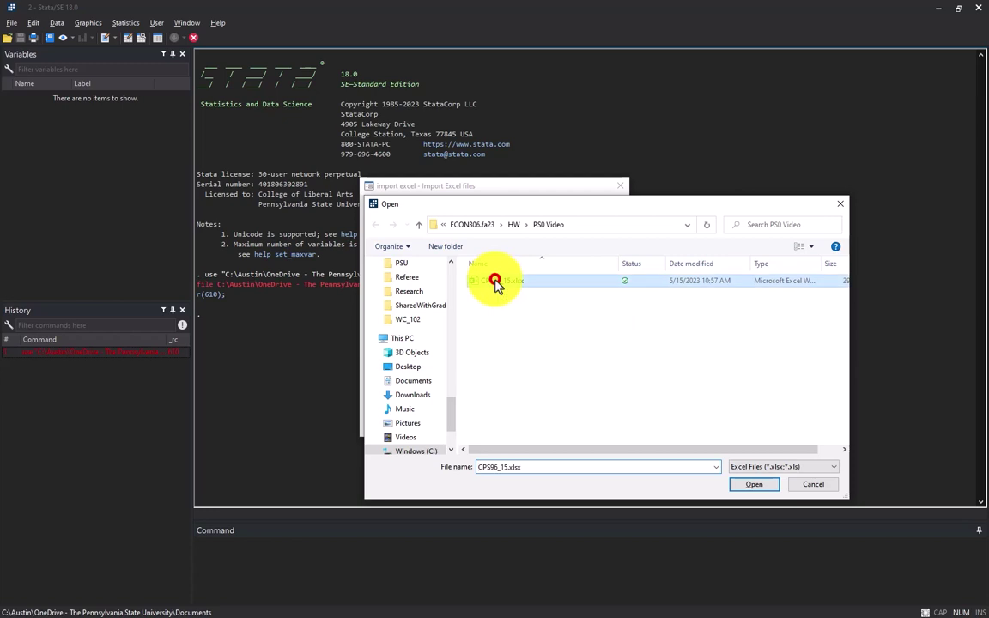
{"action": "left_click", "coordinate": [735, 483]}
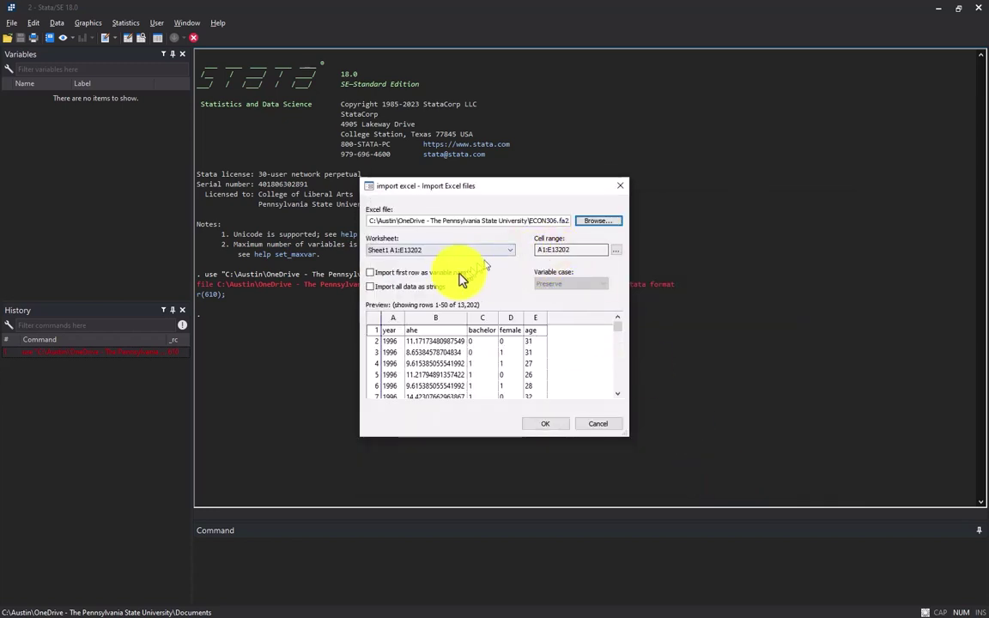
{"action": "left_click", "coordinate": [370, 273]}
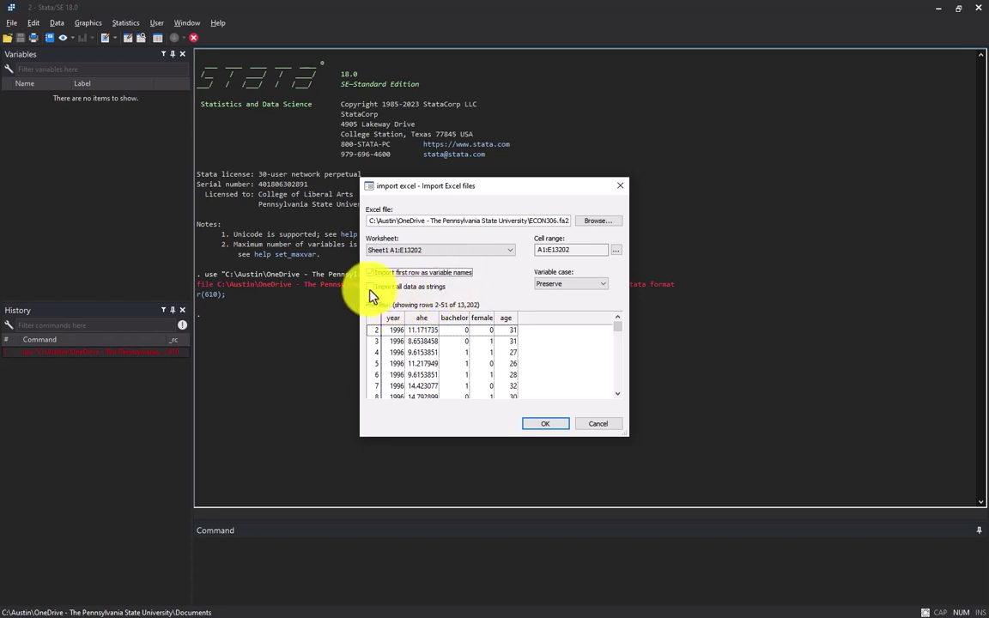
{"action": "left_click", "coordinate": [551, 429]}
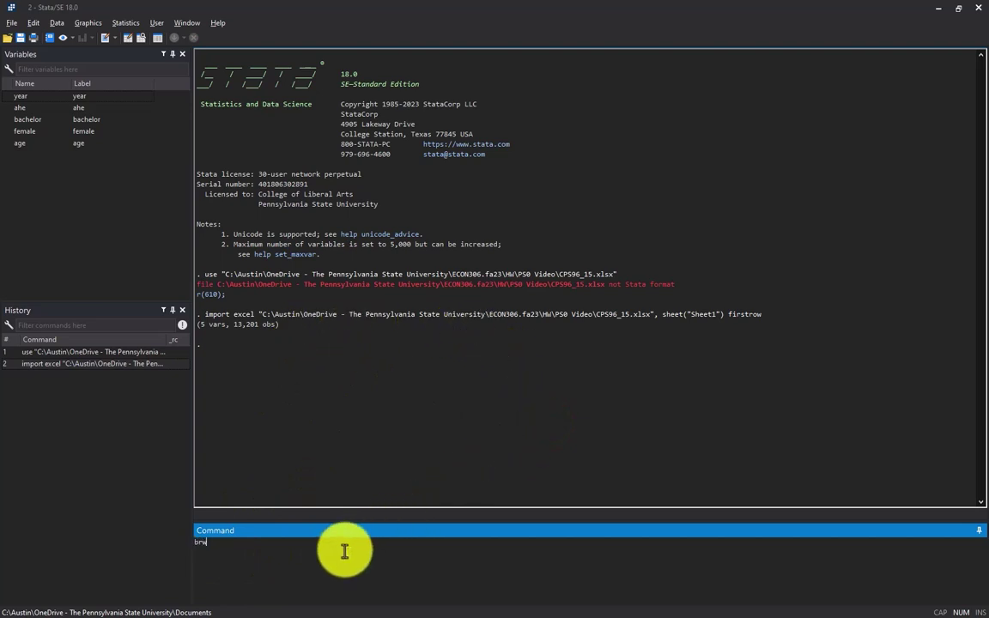
Step: Run the browse command and maximize the Data Editor window showing the imported dataset
{"action": "type", "text": "browse"}
{"action": "key", "text": "Return"}
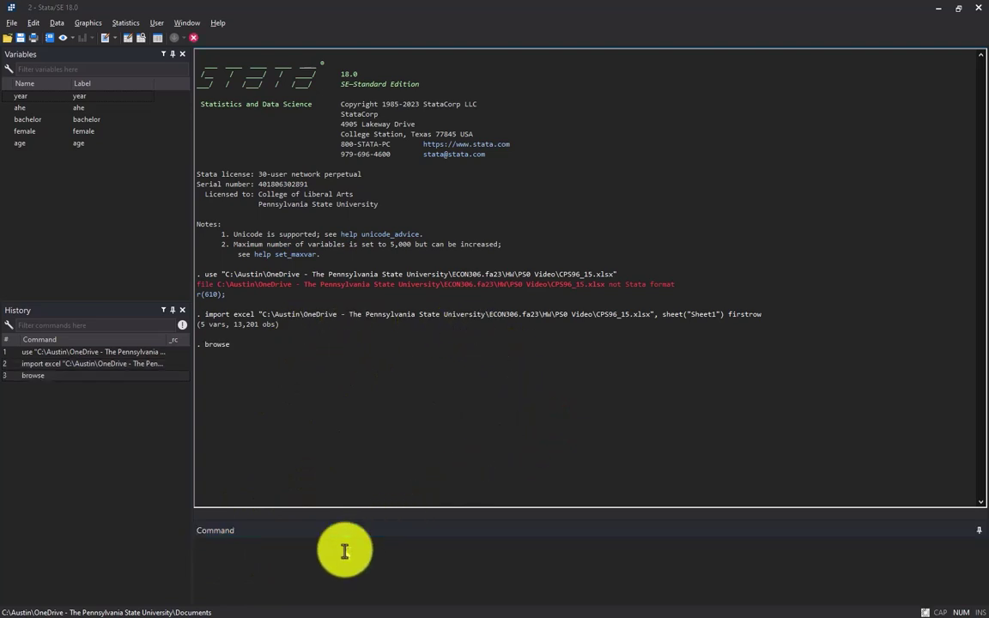
{"action": "left_click_drag", "start_coordinate": [702, 298], "coordinate": [672, 2]}
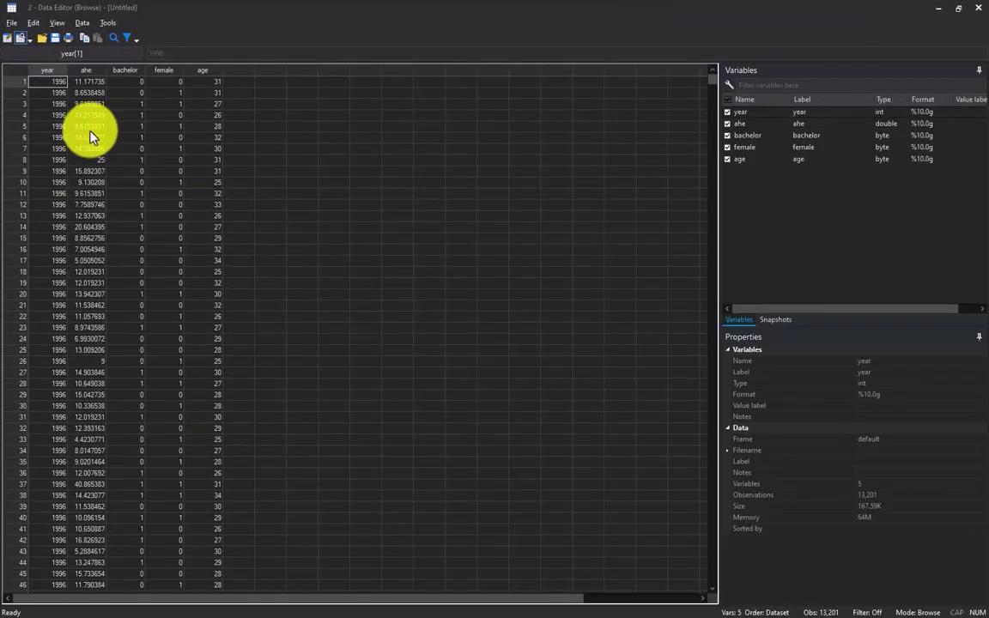
Step: Examine the imported observations down to the last row and across to the female variable
{"action": "scroll", "coordinate": [68, 176], "scroll_direction": "down", "scroll_amount": 17}
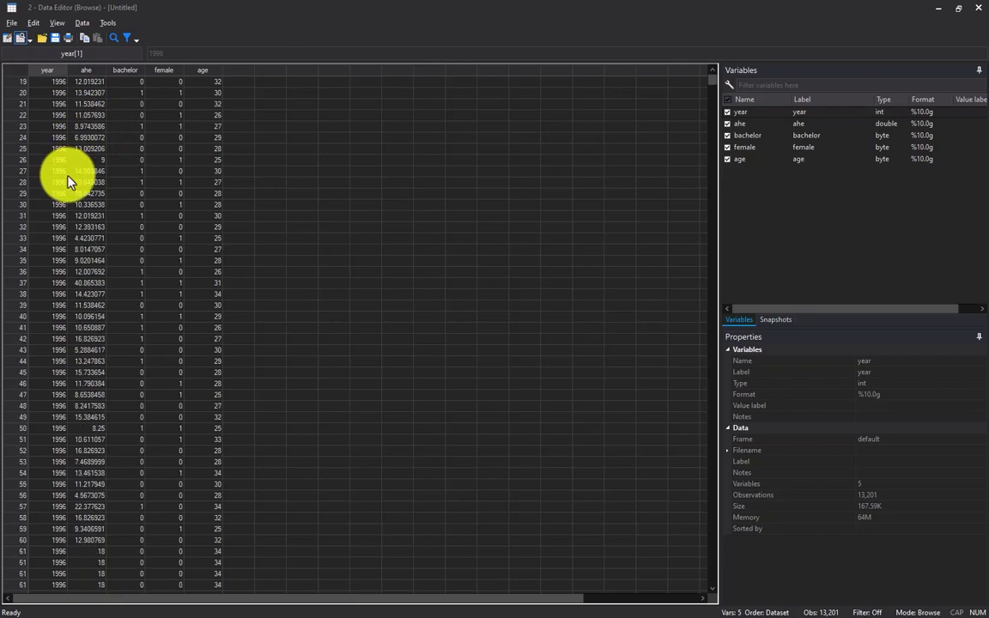
{"action": "scroll", "coordinate": [68, 182], "scroll_direction": "down", "scroll_amount": 20}
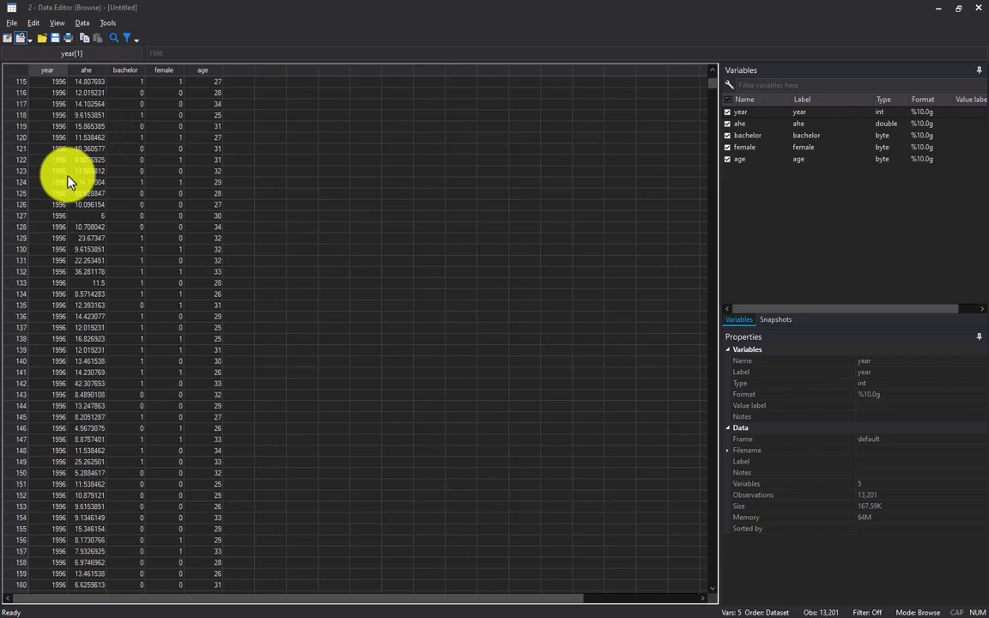
{"action": "left_click", "coordinate": [57, 184]}
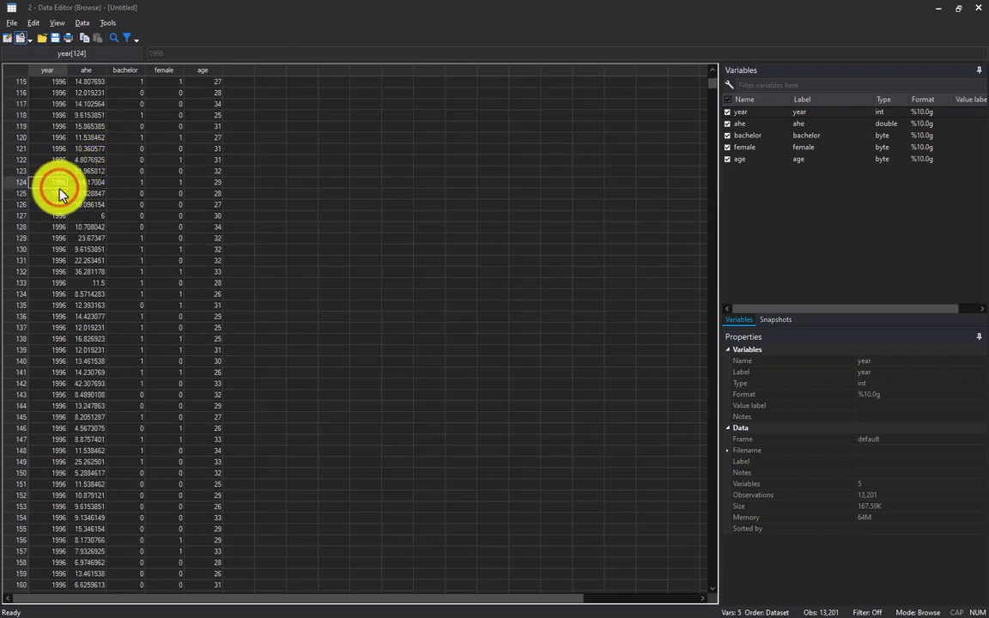
{"action": "key", "text": "ctrl+Down"}
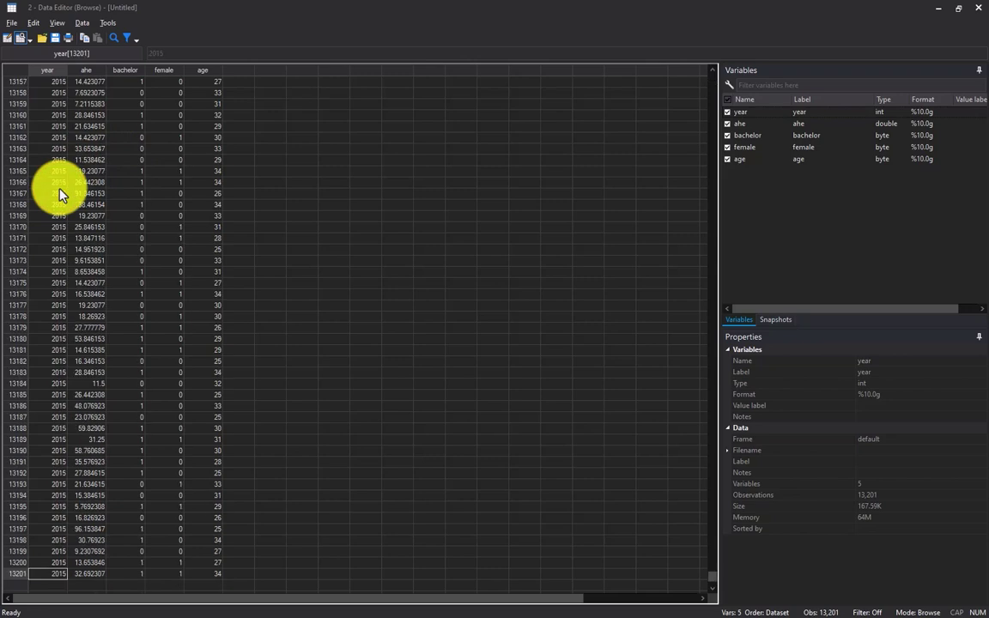
{"action": "key", "text": "Right"}
{"action": "key", "text": "Right"}
{"action": "key", "text": "Right"}
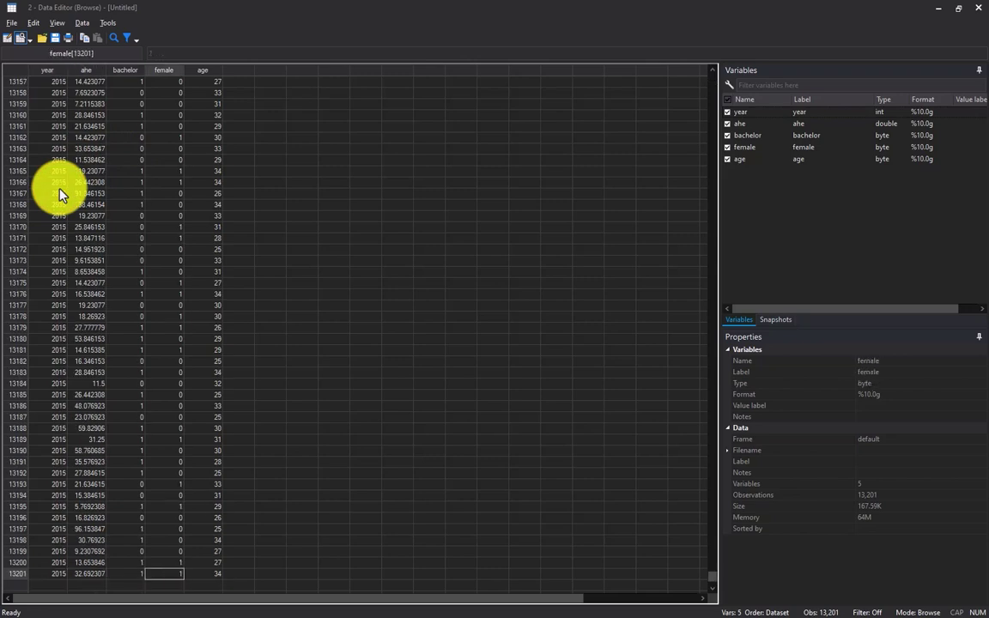
Step: Close the Data Editor and open a new, empty do-file in the Do-file Editor
{"action": "left_click", "coordinate": [977, 10]}
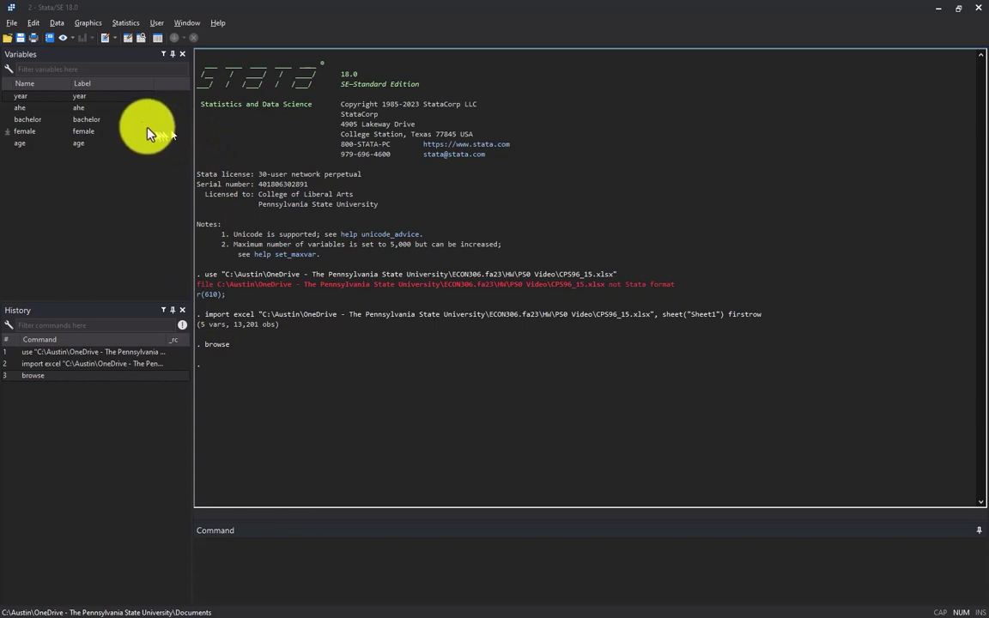
{"action": "left_click", "coordinate": [105, 39]}
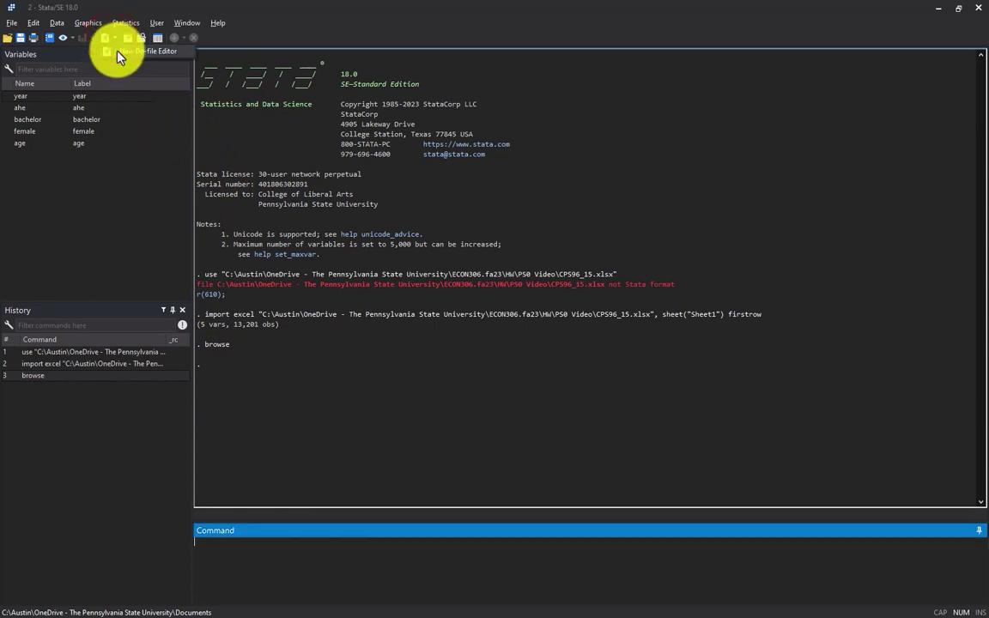
{"action": "left_click", "coordinate": [118, 52]}
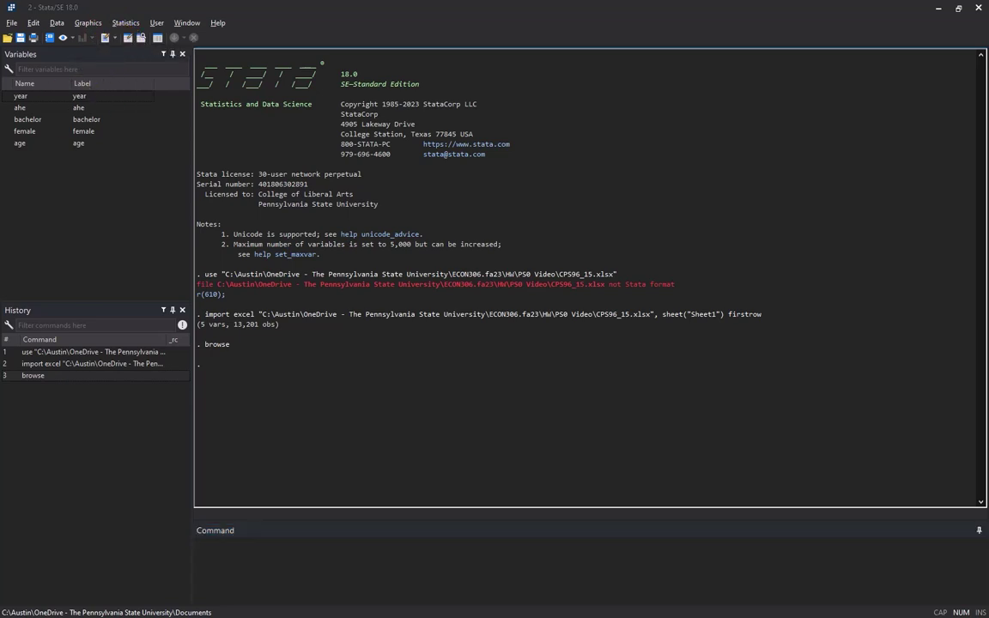
{"action": "left_click_drag", "start_coordinate": [692, 188], "coordinate": [706, 89]}
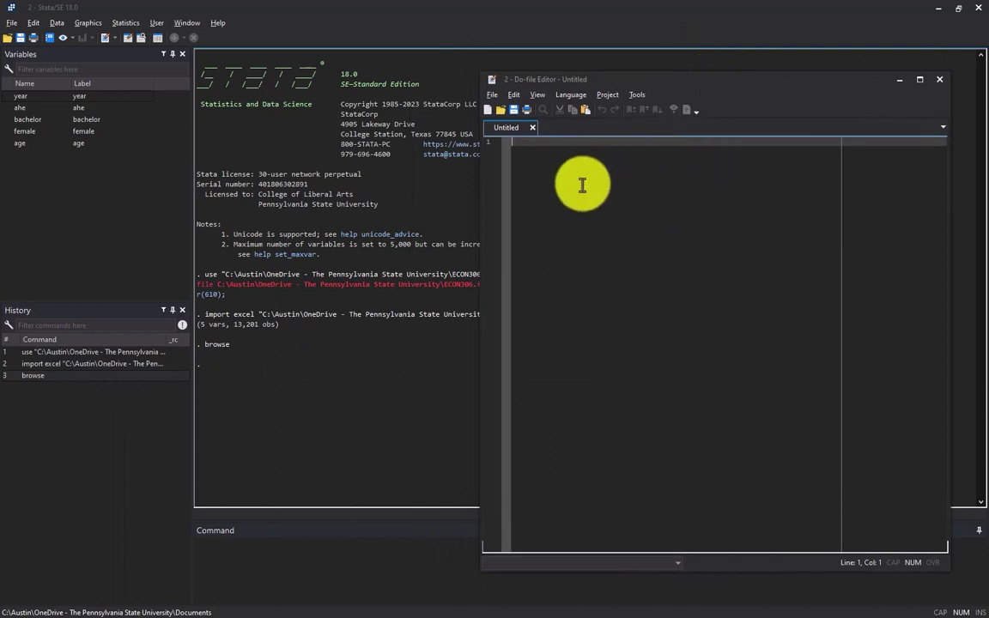
Step: Copy the import excel command for CPS96_15.xlsx from the results and paste it into the new do-file
{"action": "left_click_drag", "start_coordinate": [203, 274], "coordinate": [625, 281]}
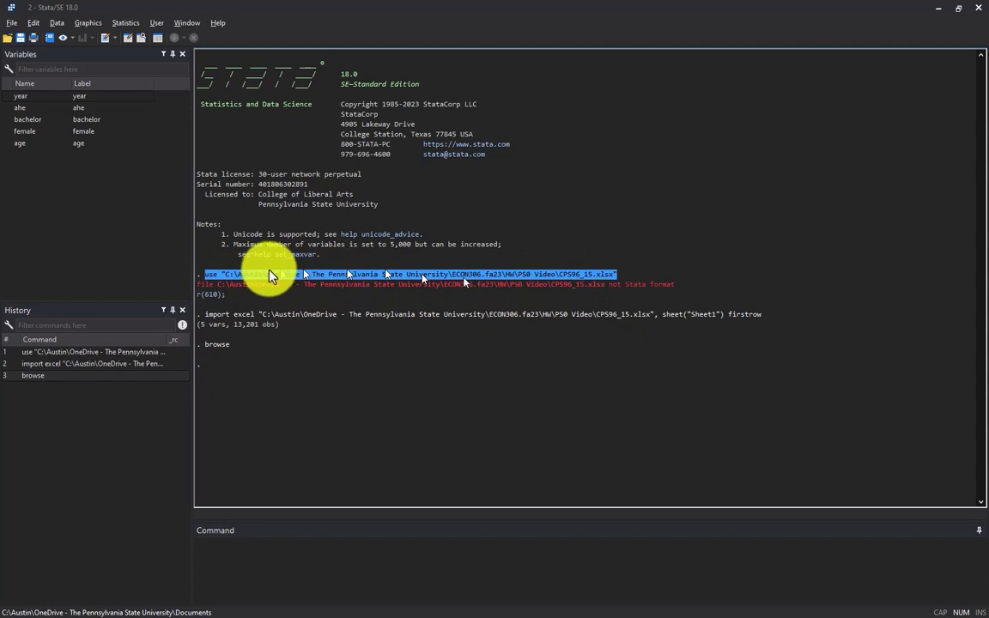
{"action": "left_click", "coordinate": [515, 291]}
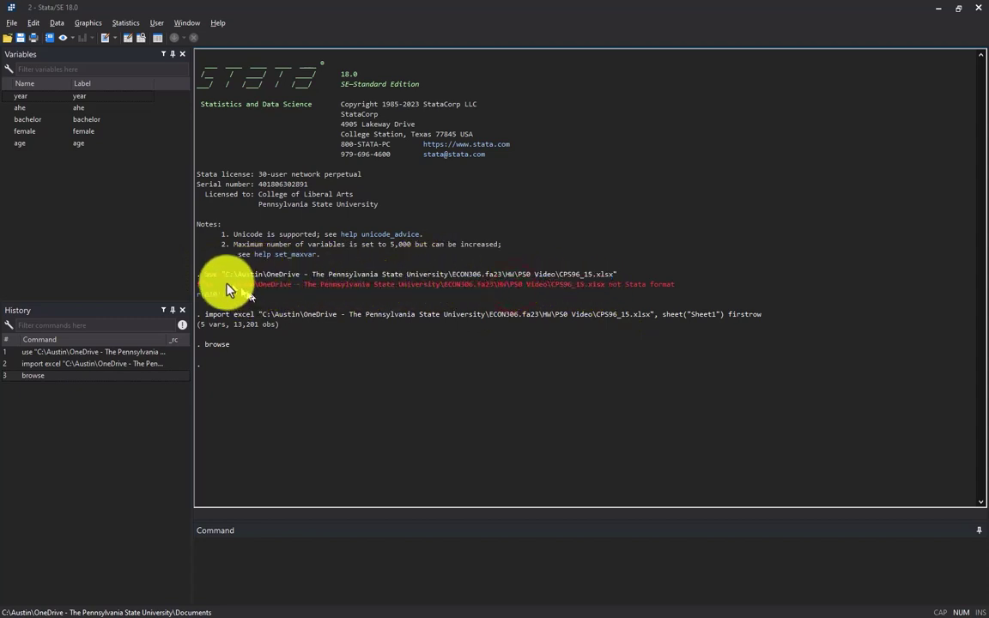
{"action": "left_click_drag", "start_coordinate": [217, 291], "coordinate": [634, 287]}
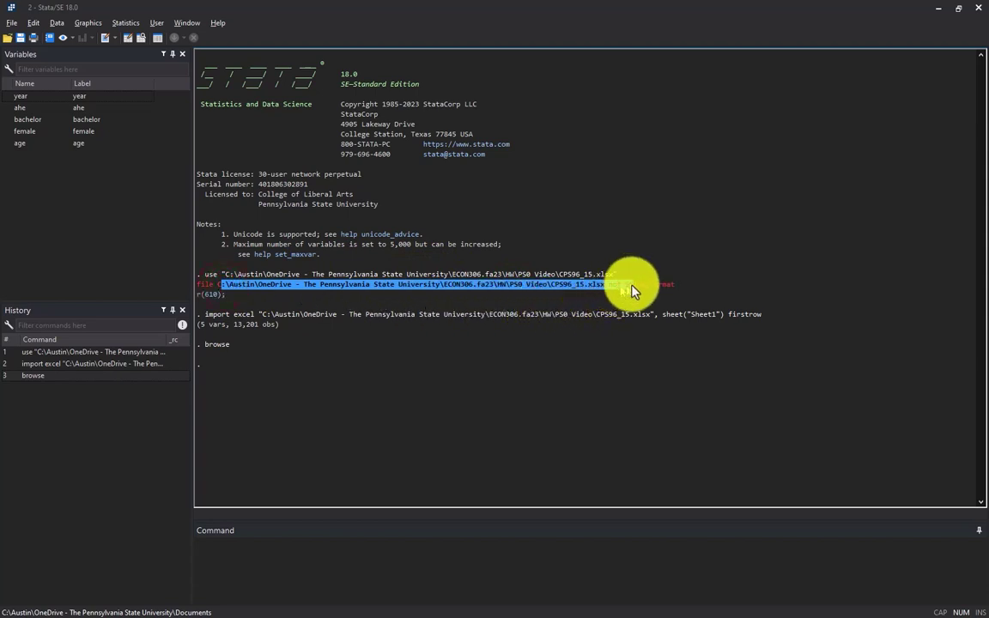
{"action": "left_click", "coordinate": [671, 294]}
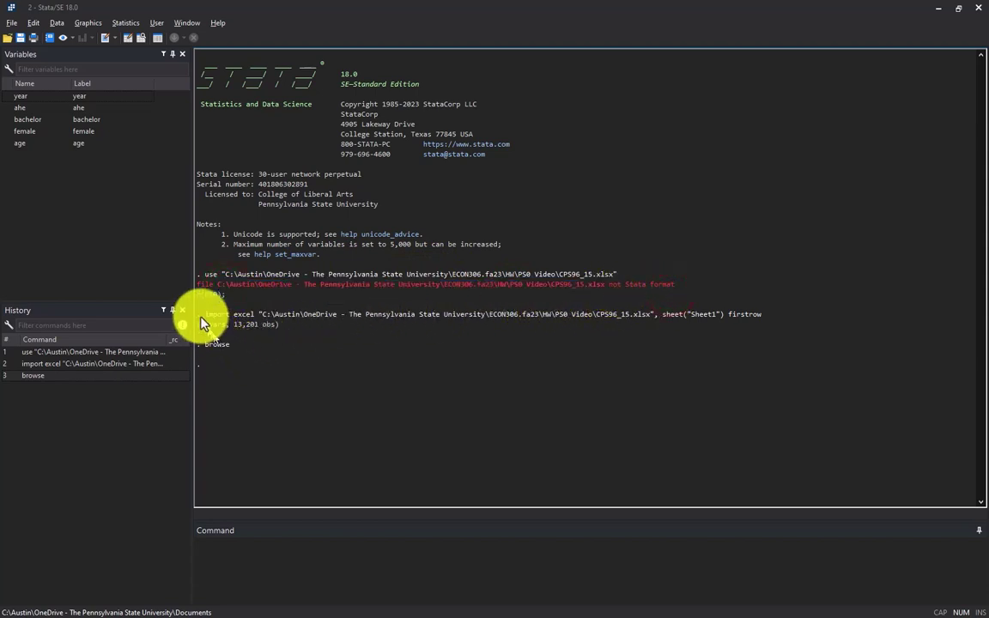
{"action": "left_click_drag", "start_coordinate": [206, 317], "coordinate": [768, 325]}
{"action": "right_click", "coordinate": [447, 322]}
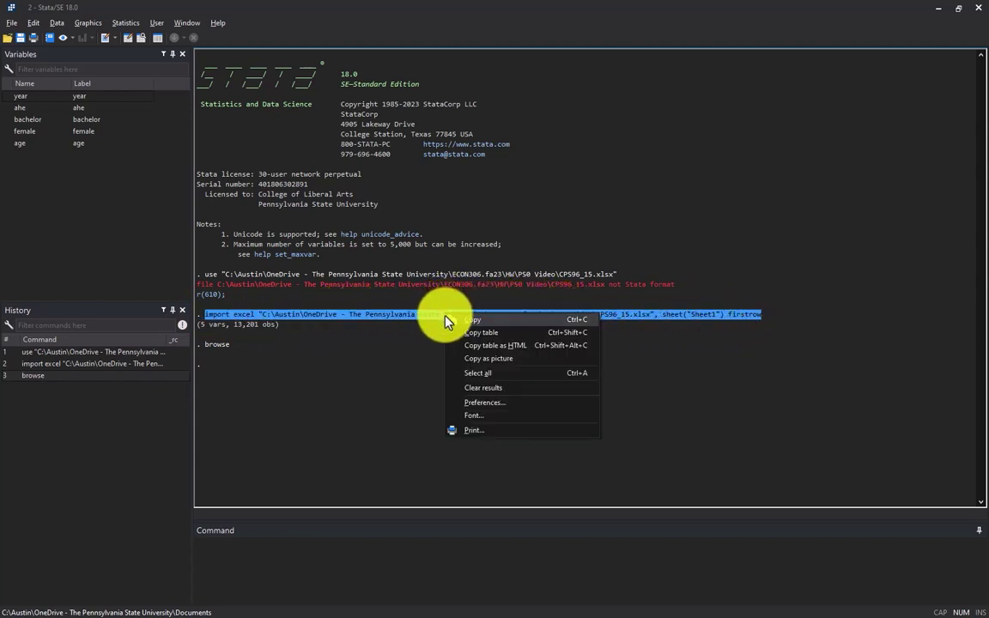
{"action": "left_click", "coordinate": [475, 320]}
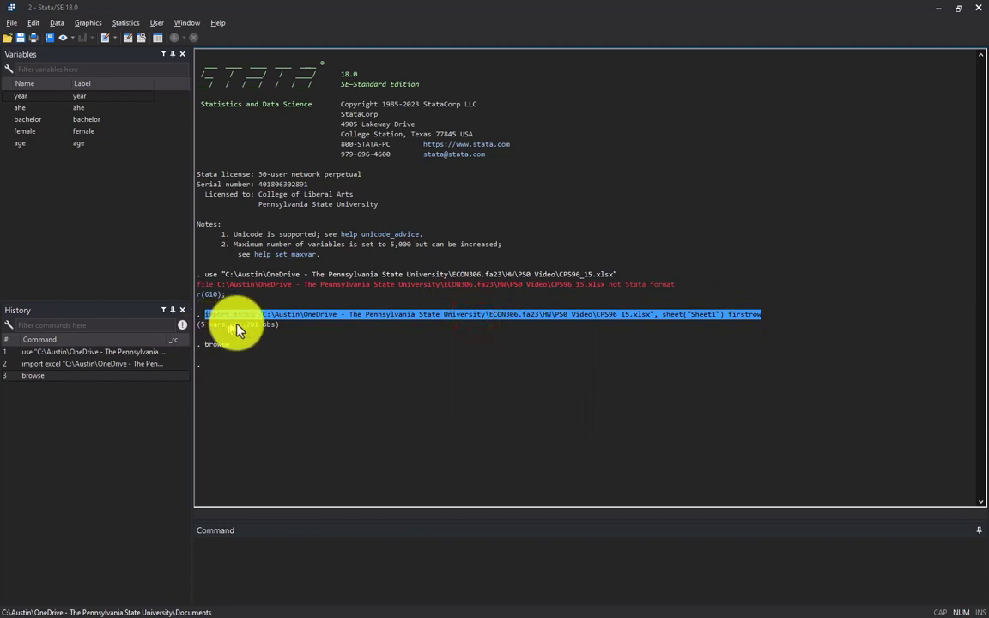
{"action": "left_click", "coordinate": [283, 328]}
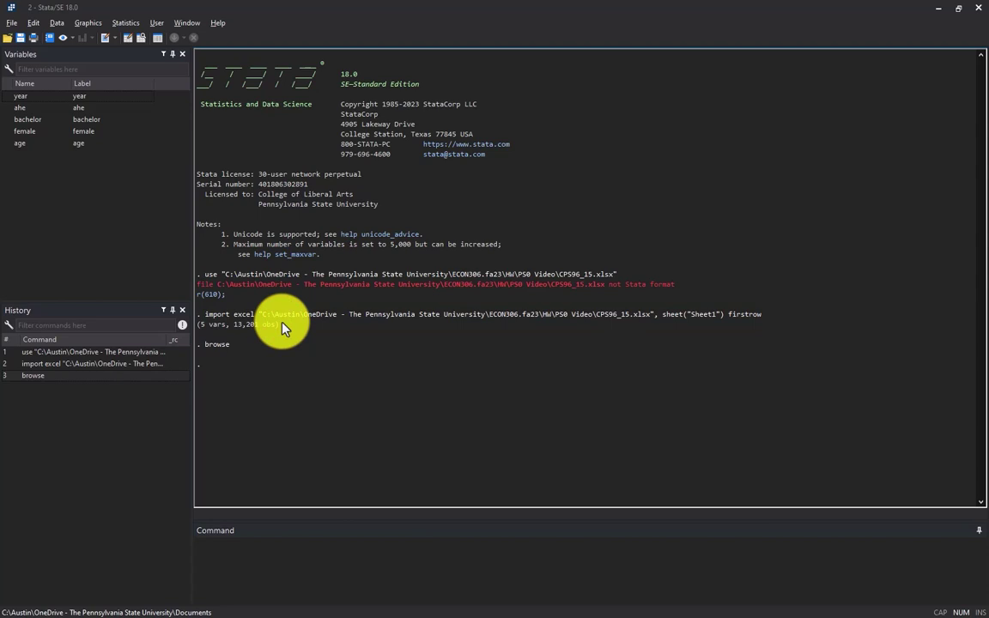
{"action": "key", "text": "ctrl+9"}
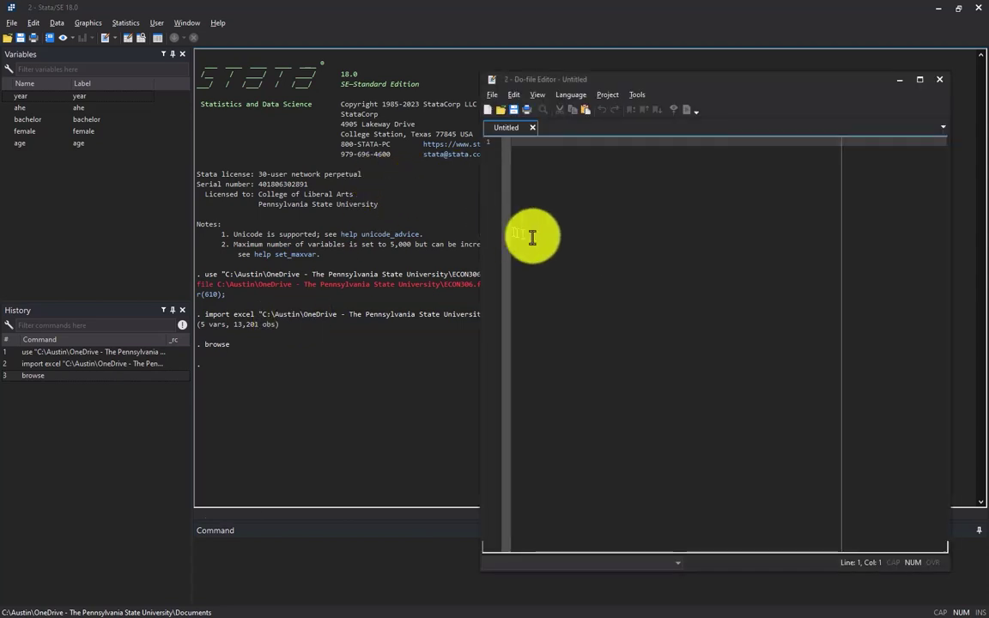
{"action": "key", "text": "ctrl+v"}
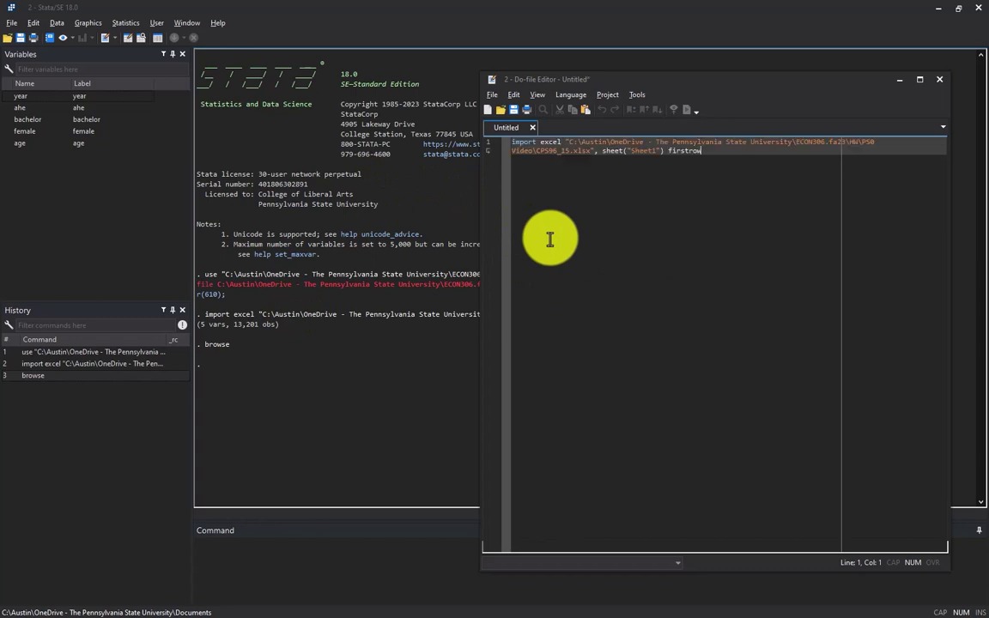
Step: Add the comment line "*this is a comment" above the import excel command in the do-file
{"action": "key", "text": "ctrl+Home"}
{"action": "key", "text": "Return"}
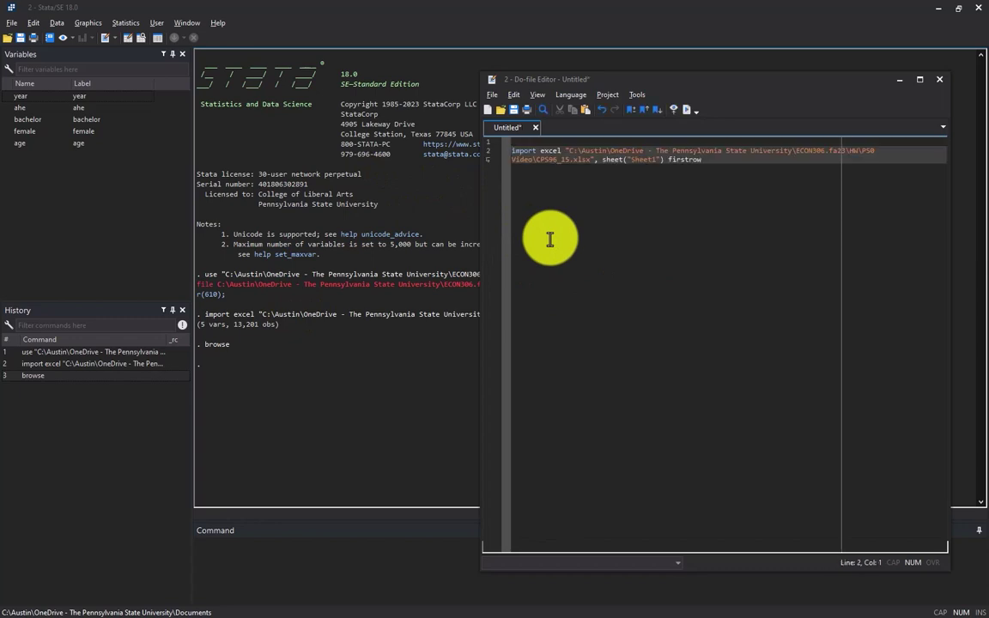
{"action": "key", "text": "Up"}
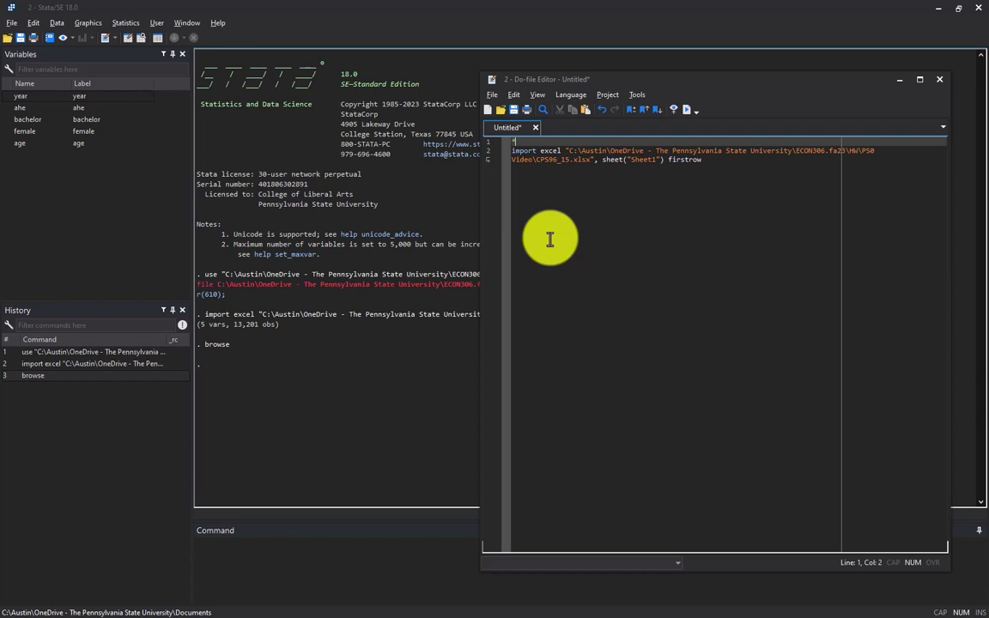
{"action": "type", "text": "*this is a comment"}
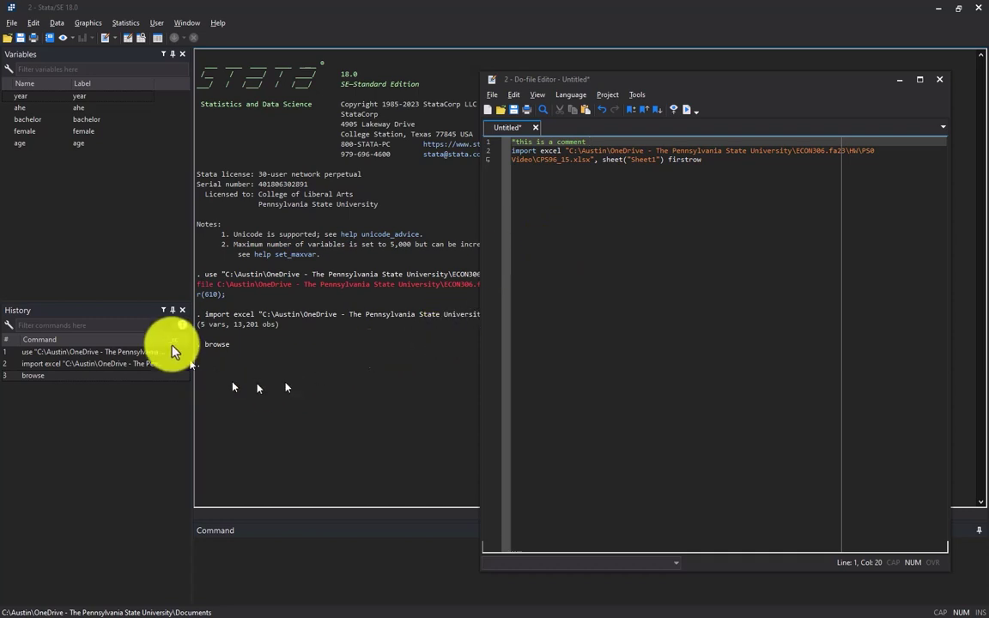
Step: Save the imported dataset as CPS.dta with the save command
{"action": "left_click", "coordinate": [216, 352]}
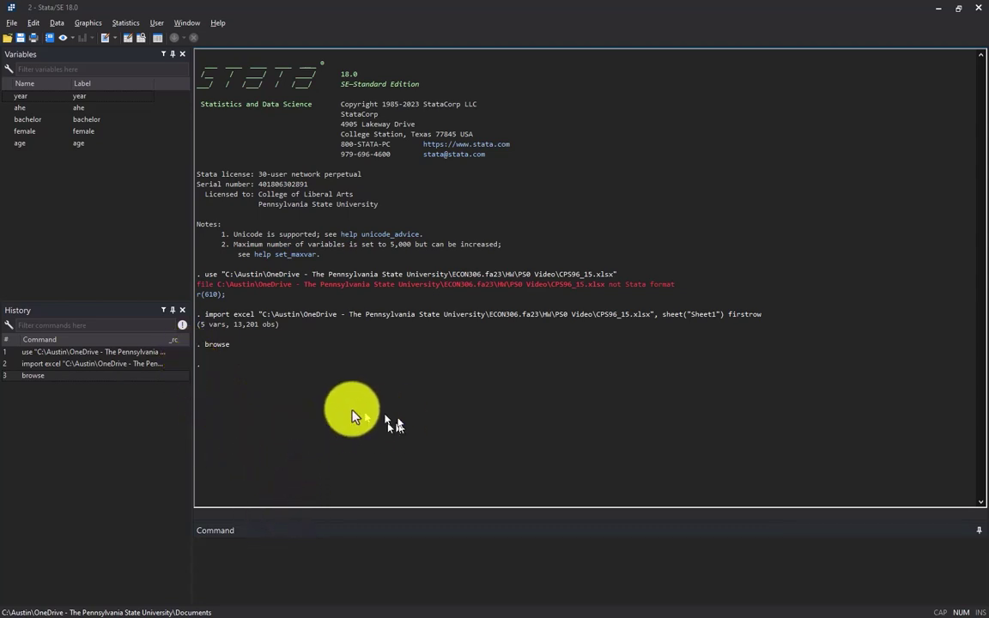
{"action": "left_click", "coordinate": [277, 554]}
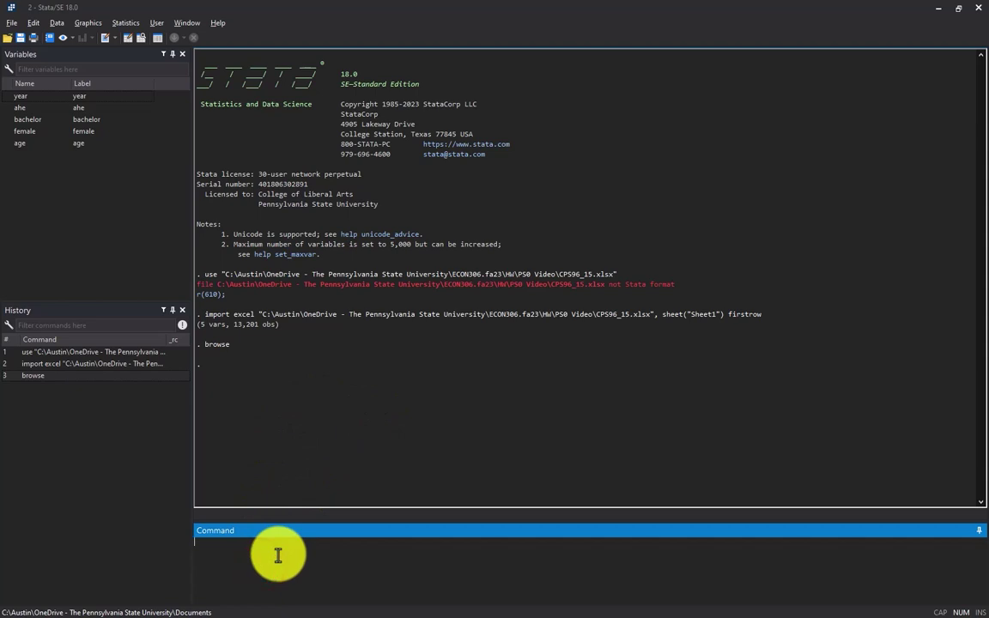
{"action": "type", "text": "save CPS.dta"}
{"action": "key", "text": "Return"}
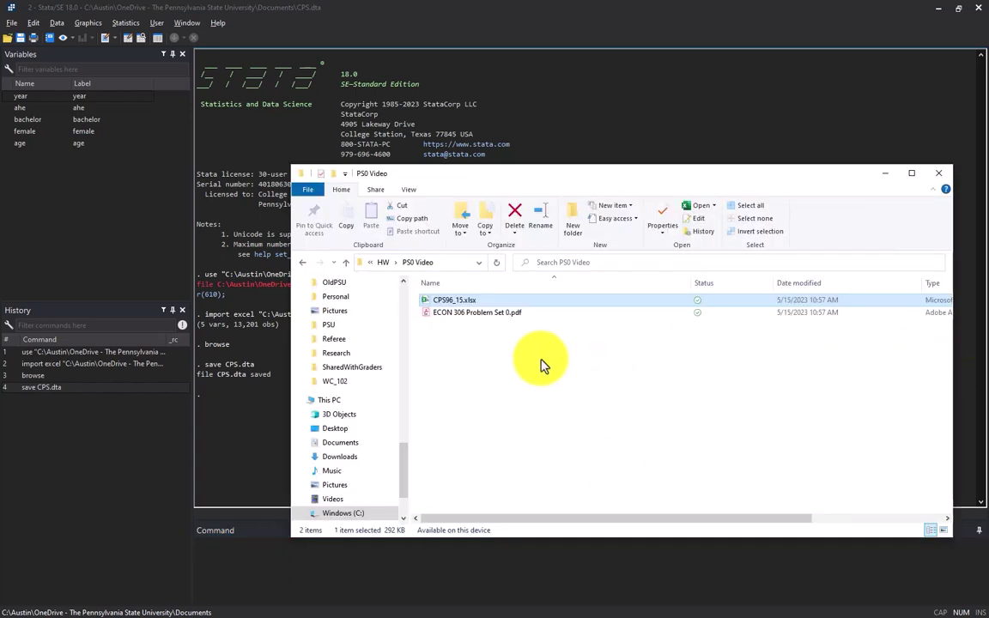
Step: Check the PS0 Video folder for the saved dataset and look up its full path through the properties of ECON 306 Problem Set 0.pdf
{"action": "left_click", "coordinate": [473, 361]}
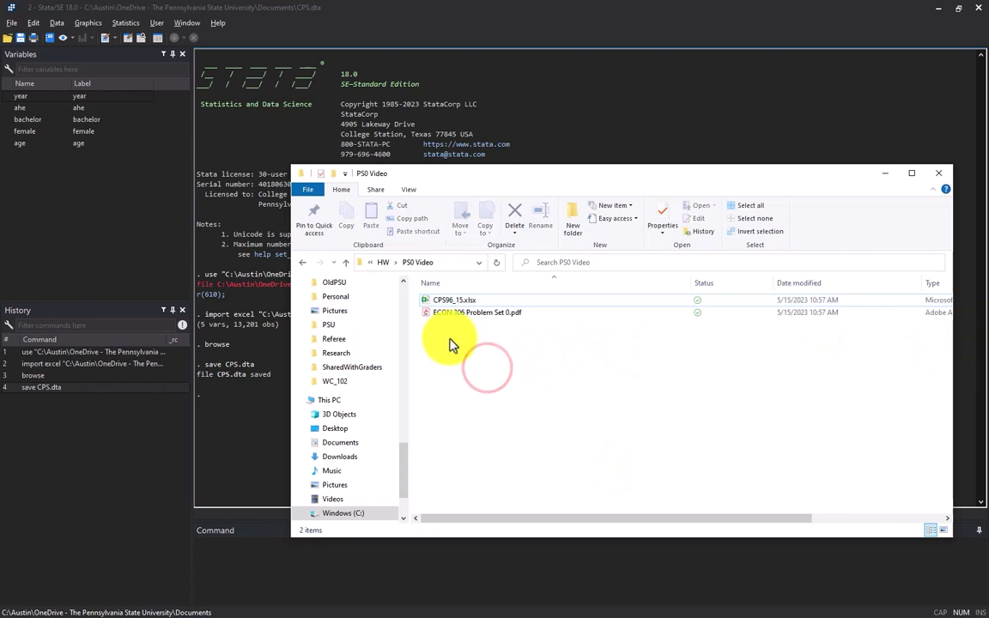
{"action": "left_click", "coordinate": [207, 606]}
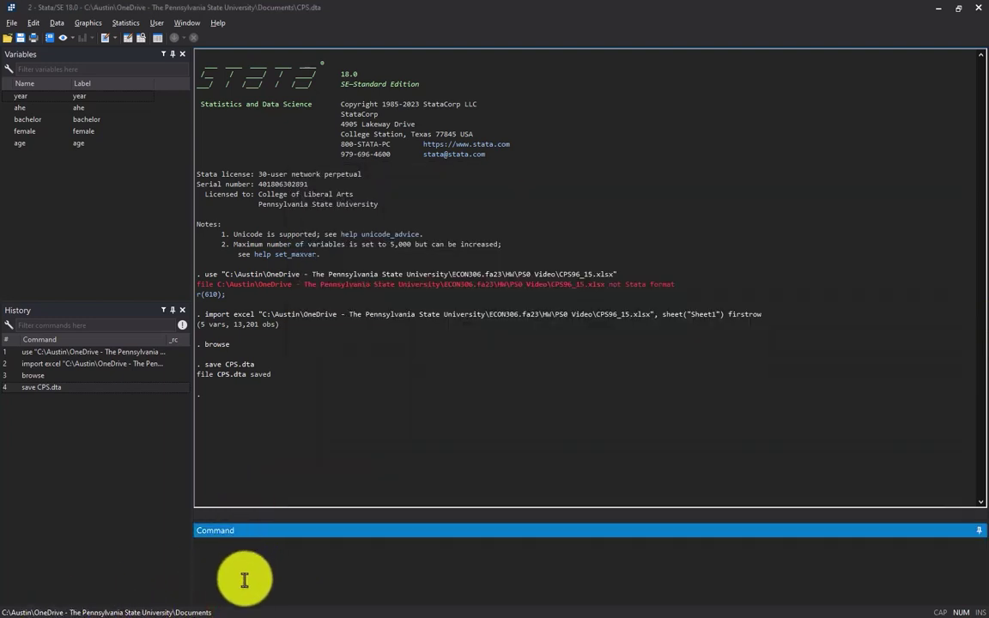
{"action": "left_click", "coordinate": [249, 608]}
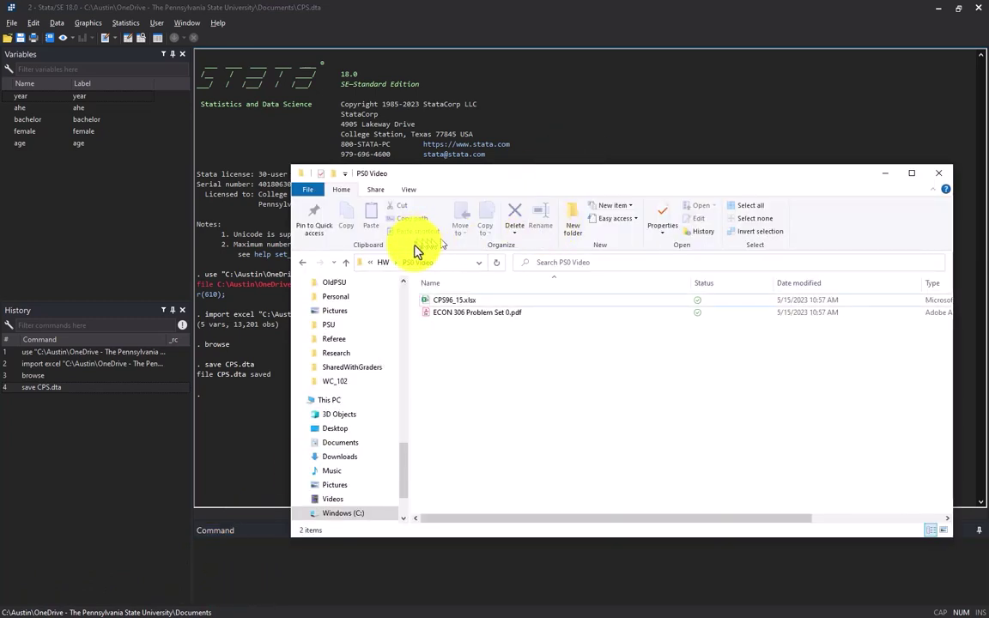
{"action": "left_click", "coordinate": [451, 264]}
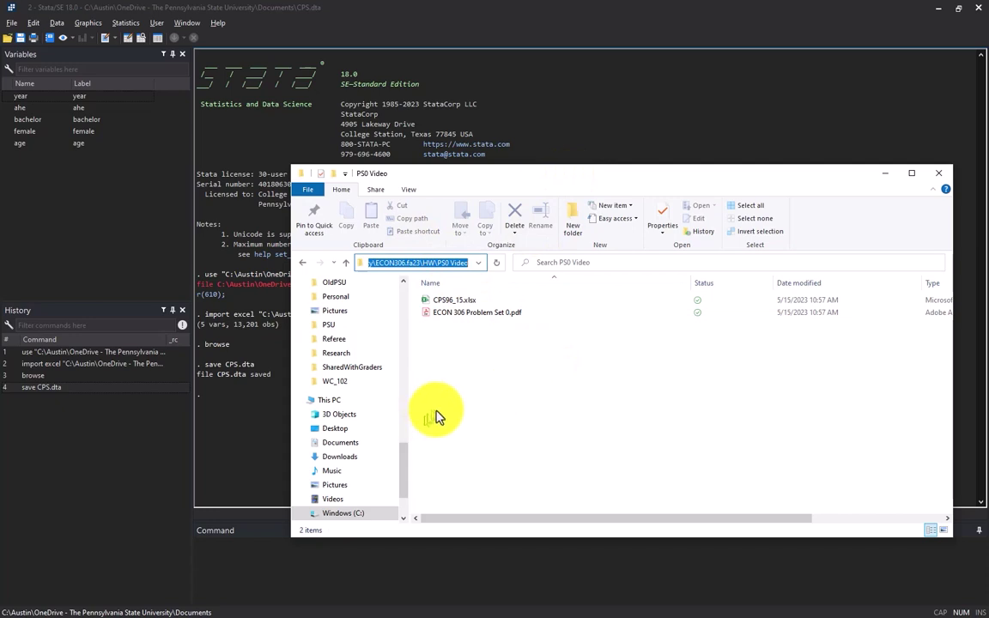
{"action": "left_click", "coordinate": [532, 362]}
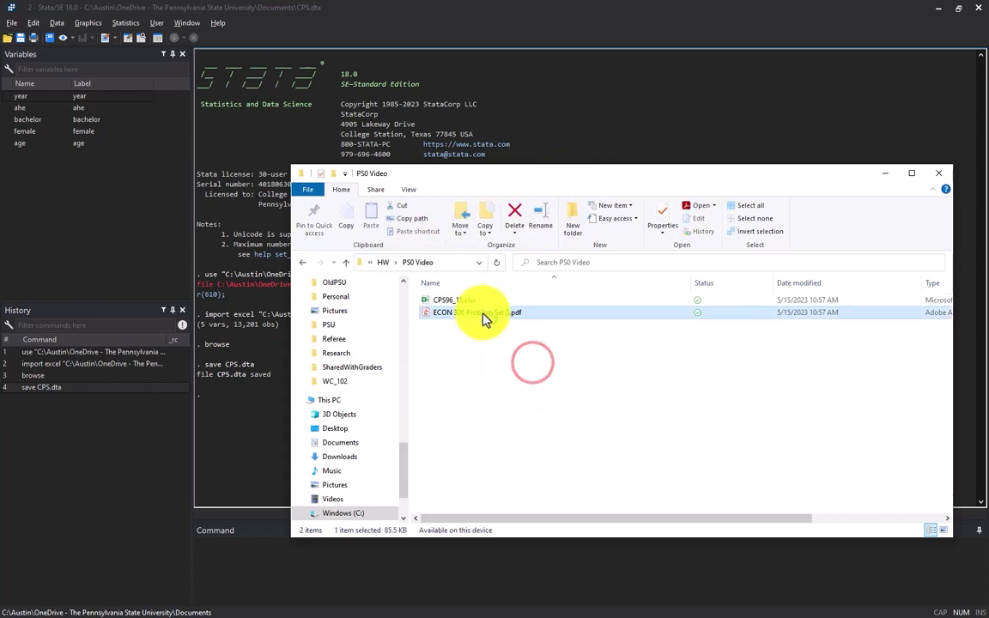
{"action": "right_click", "coordinate": [485, 314]}
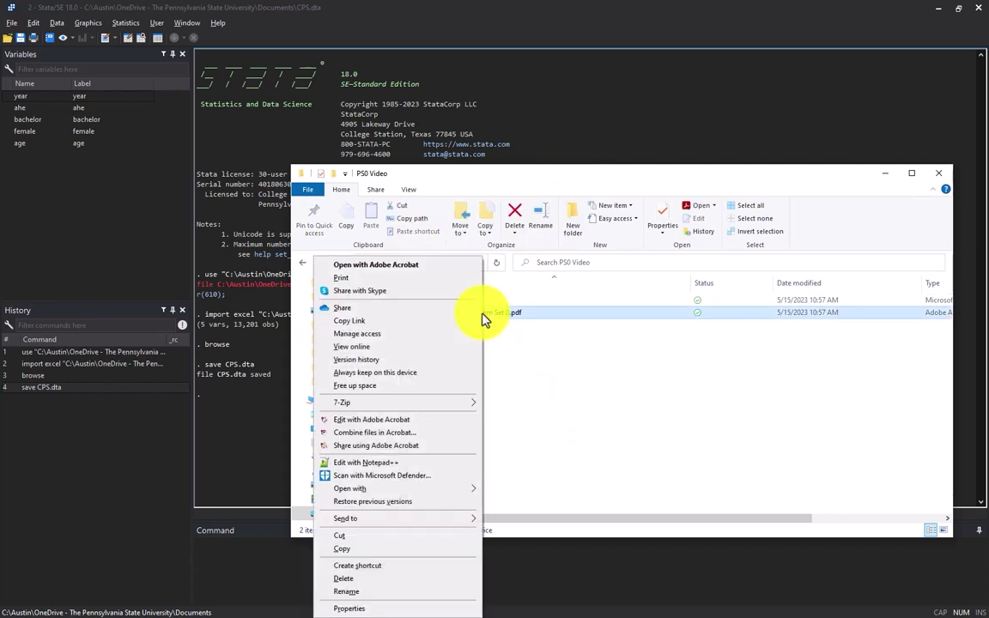
{"action": "left_click", "coordinate": [370, 604]}
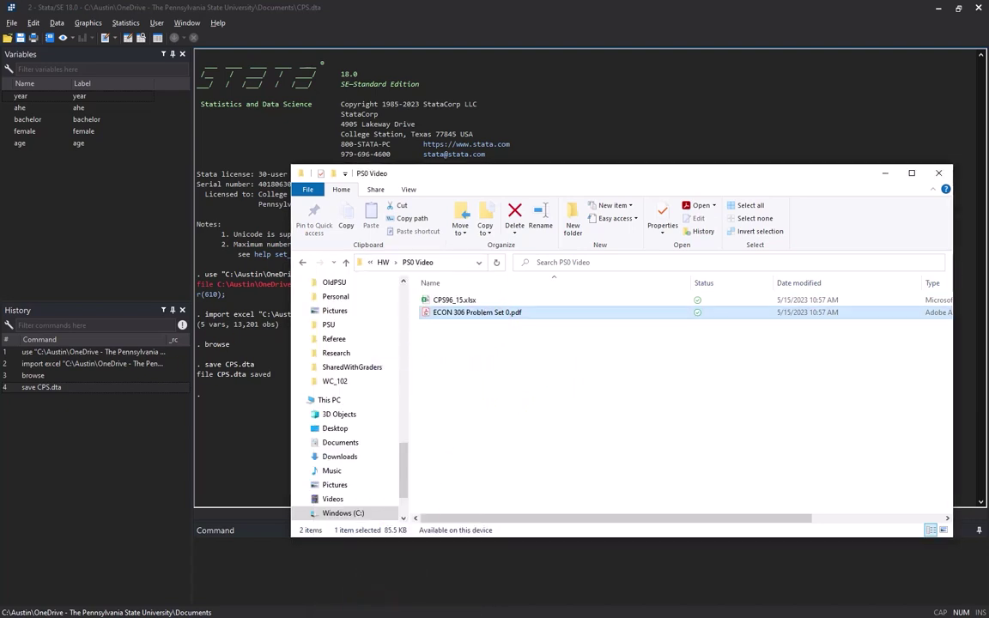
{"action": "left_click", "coordinate": [447, 377]}
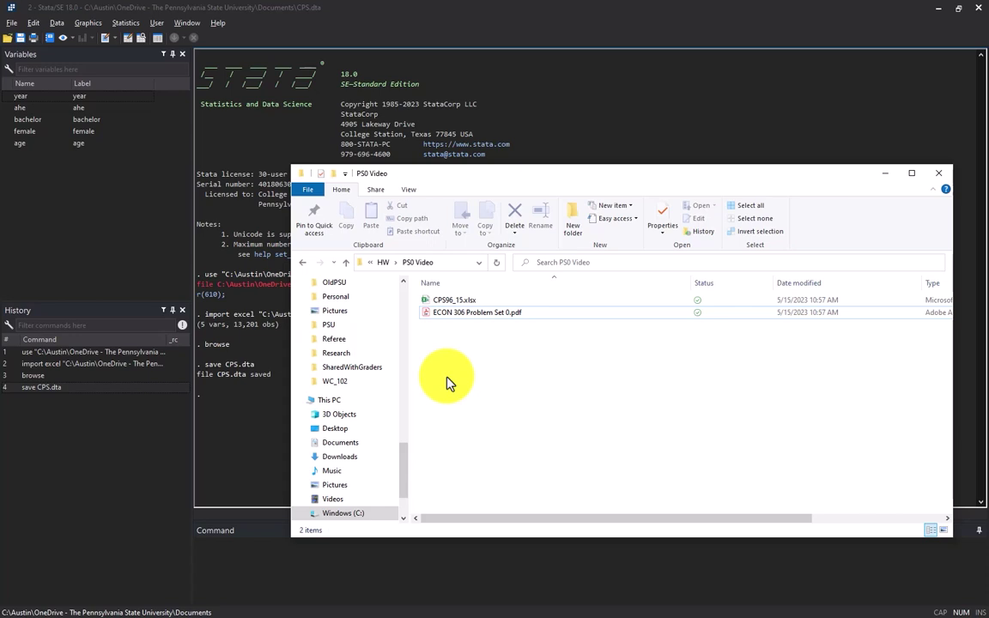
Step: Try to change Stata's working directory to the PS0 Video folder using cd with the unquoted folder path
{"action": "left_click", "coordinate": [228, 549]}
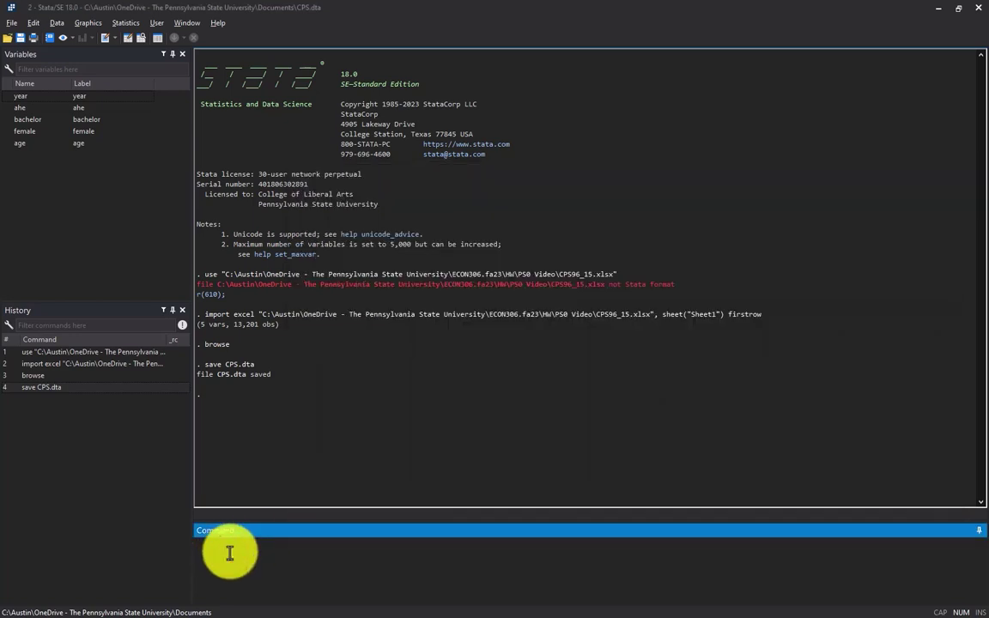
{"action": "type", "text": "cd"}
{"action": "type", "text": "C:\\Austin\\OneDrive - The Pennsylvania State University\\ECON306.fa23\\HW\\PS0 Video"}
{"action": "key", "text": "Return"}
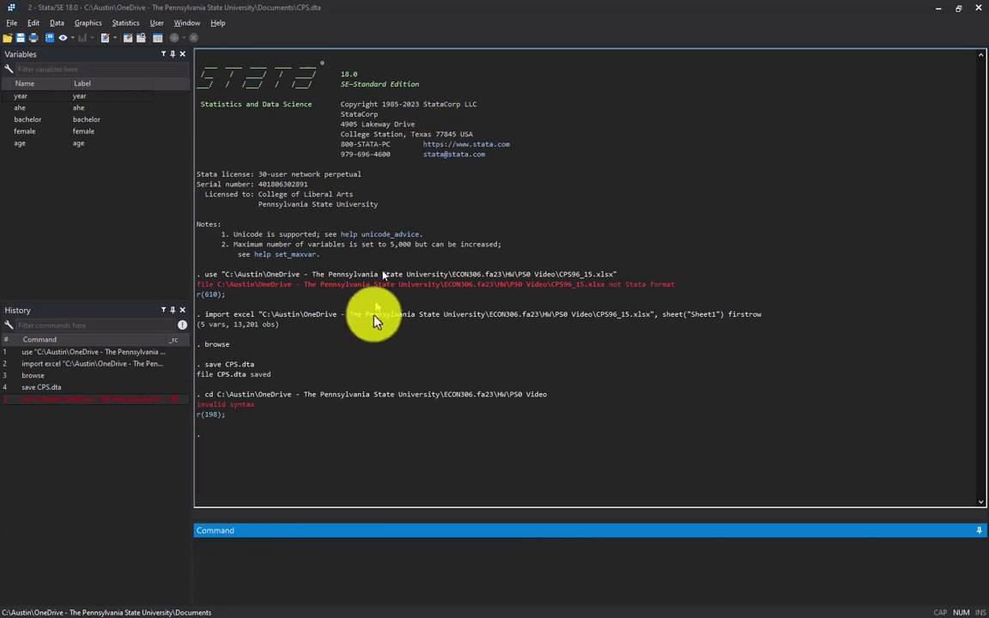
Step: Look up the explanation of return code r(198) for the failed cd command in the Viewer
{"action": "left_click_drag", "start_coordinate": [266, 409], "coordinate": [215, 409]}
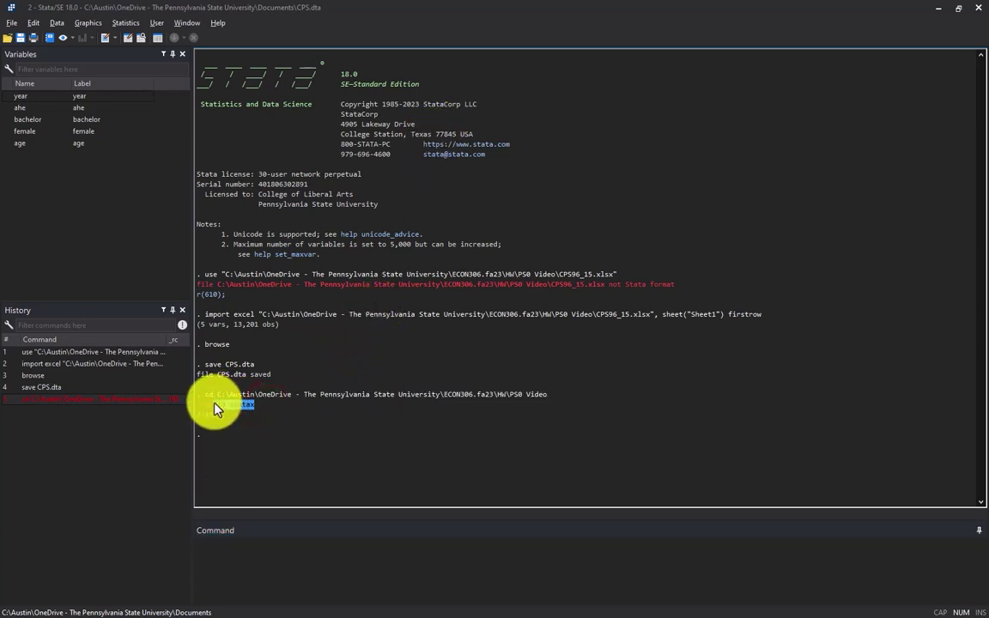
{"action": "left_click", "coordinate": [262, 419]}
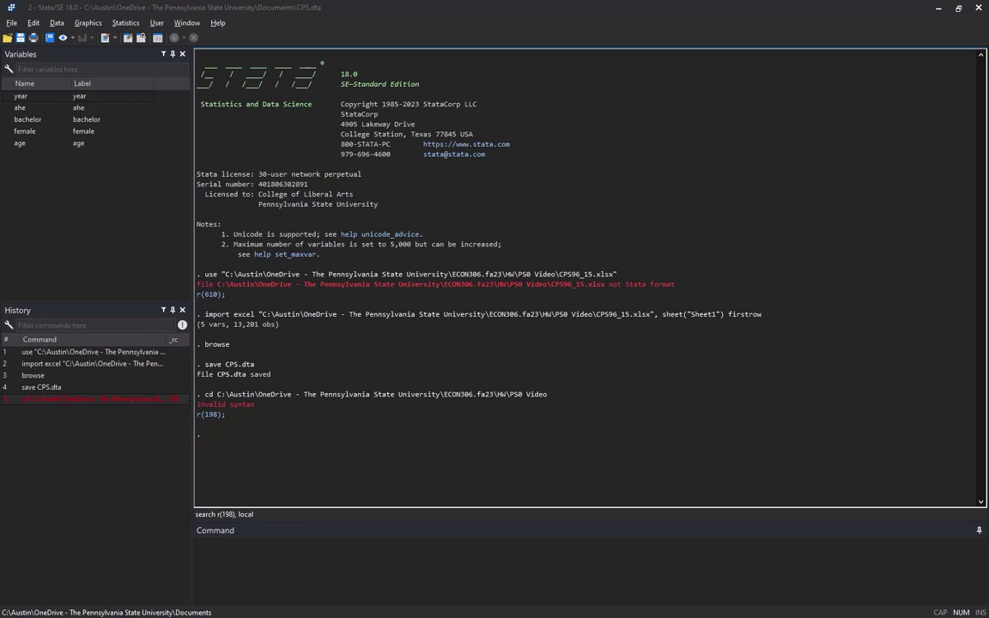
{"action": "left_click_drag", "start_coordinate": [65, 6], "coordinate": [364, 127]}
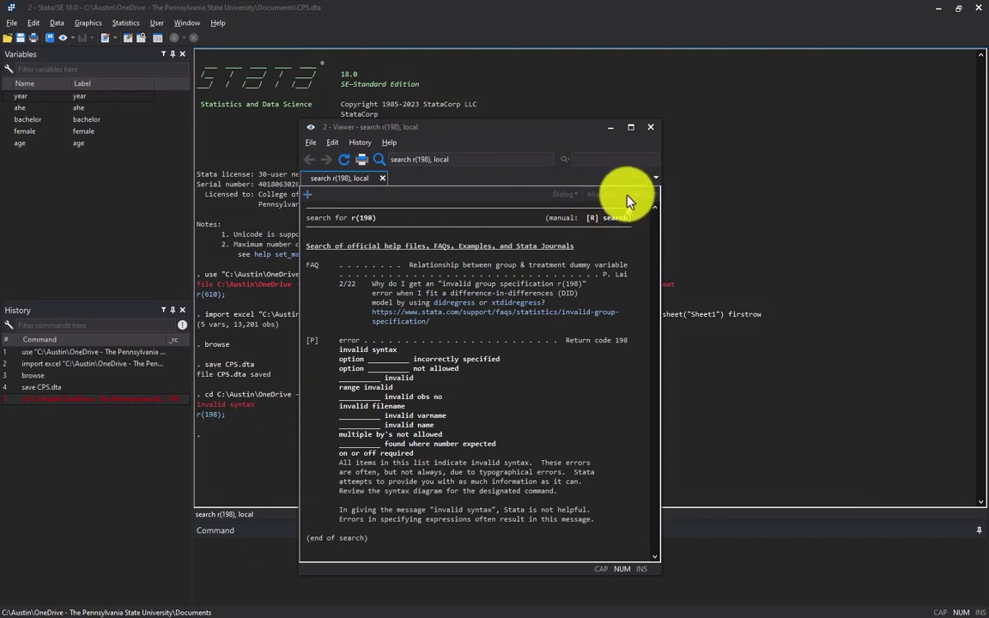
Step: Change the working directory to the PS0 Video folder by rerunning the cd command with the folder path enclosed in double quotes
{"action": "left_click", "coordinate": [249, 533]}
{"action": "left_click", "coordinate": [261, 569]}
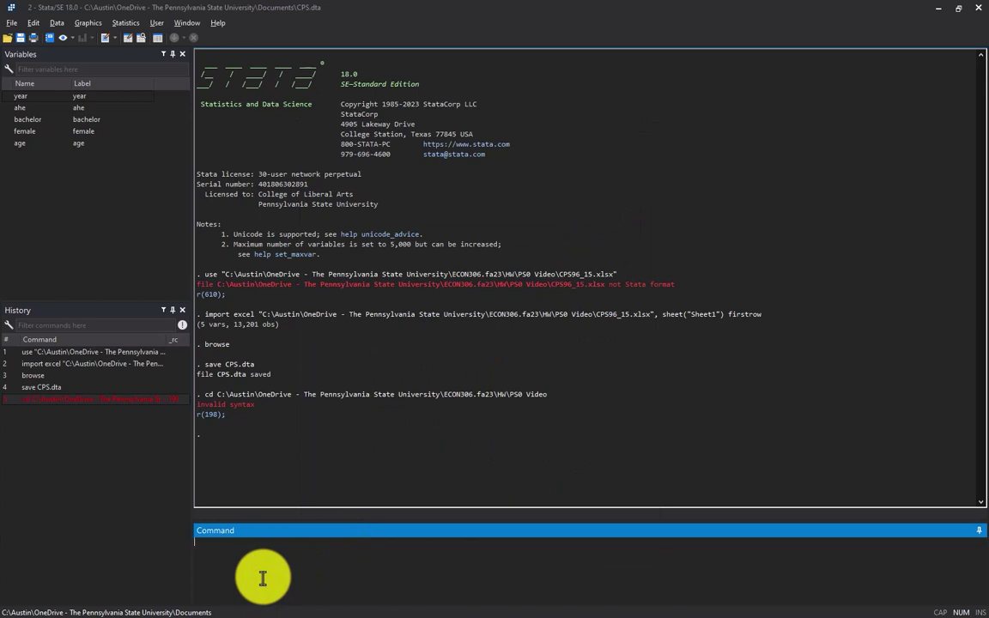
{"action": "key", "text": "Page_Up"}
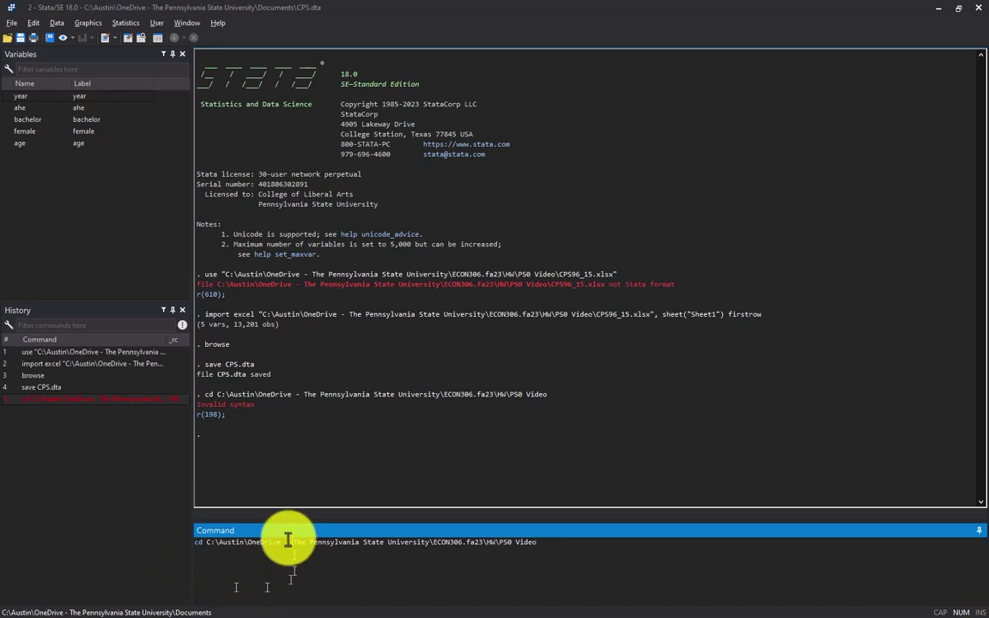
{"action": "left_click", "coordinate": [282, 542]}
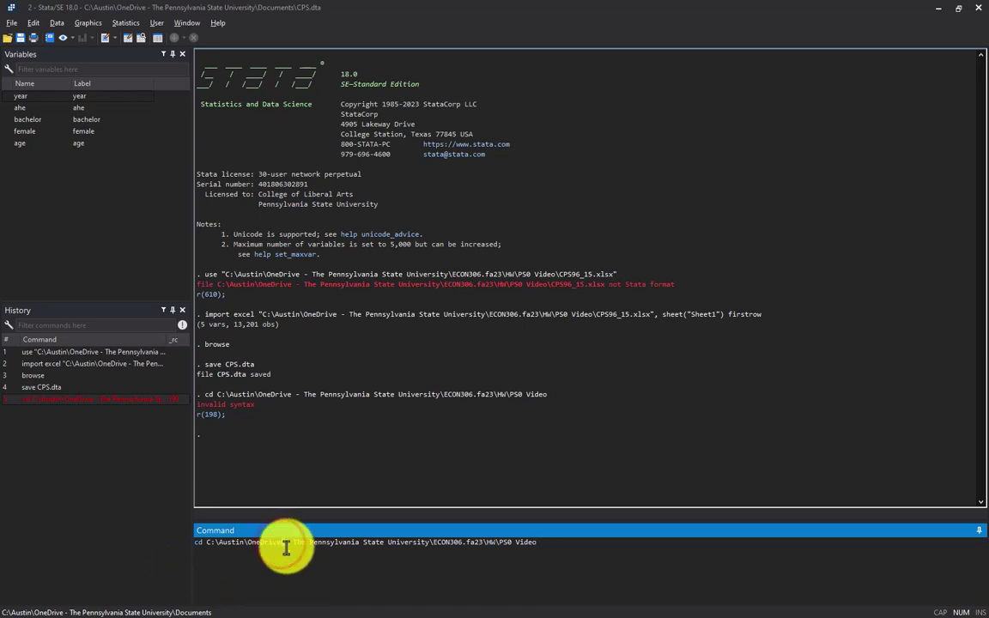
{"action": "double_click", "coordinate": [291, 542]}
{"action": "left_click", "coordinate": [205, 543]}
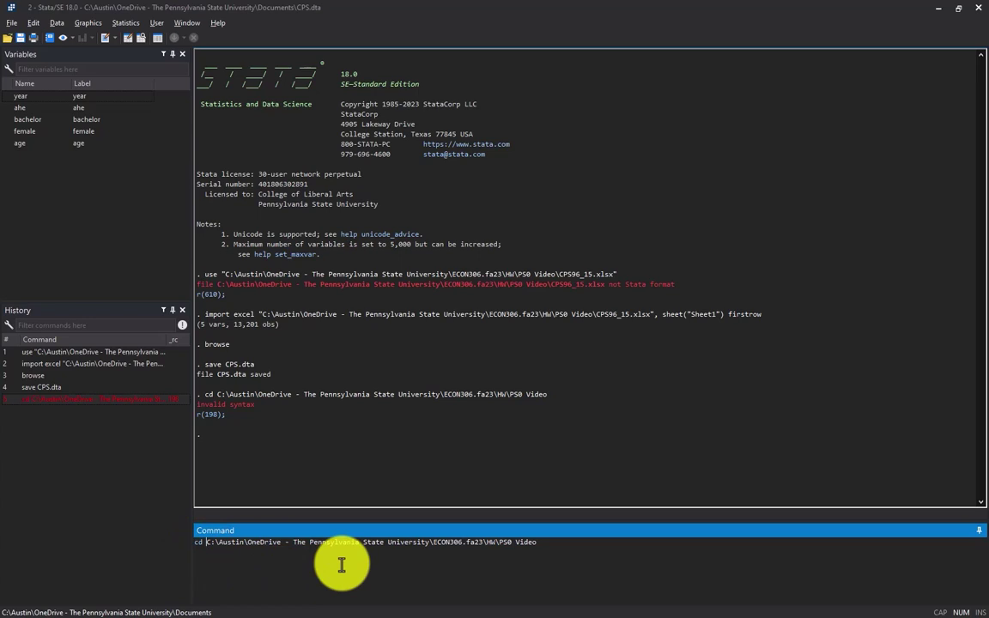
{"action": "type", "text": "\""}
{"action": "key", "text": "End"}
{"action": "type", "text": "\""}
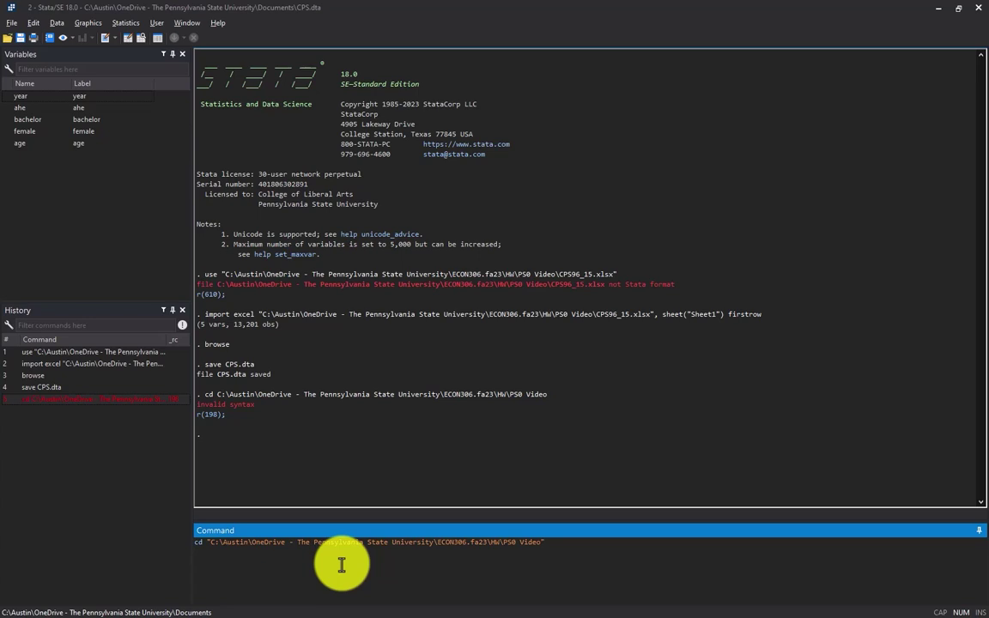
{"action": "key", "text": "Return"}
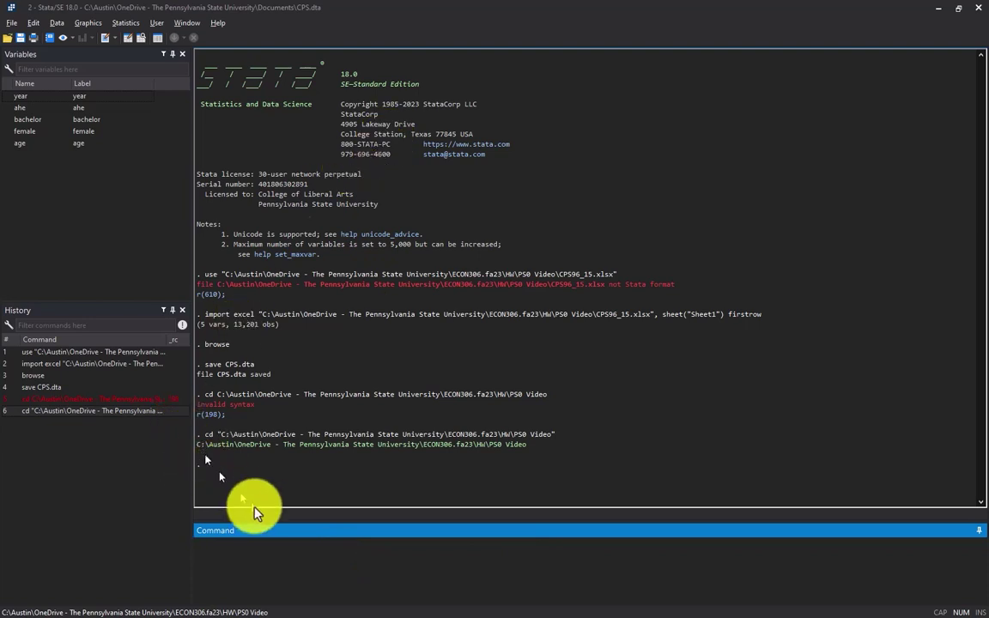
Step: Save the dataset as CPS.dta in the new working directory and check the PS0 Video folder for the file
{"action": "key", "text": "Page_Up"}
{"action": "key", "text": "Page_Up"}
{"action": "key", "text": "Page_Up"}
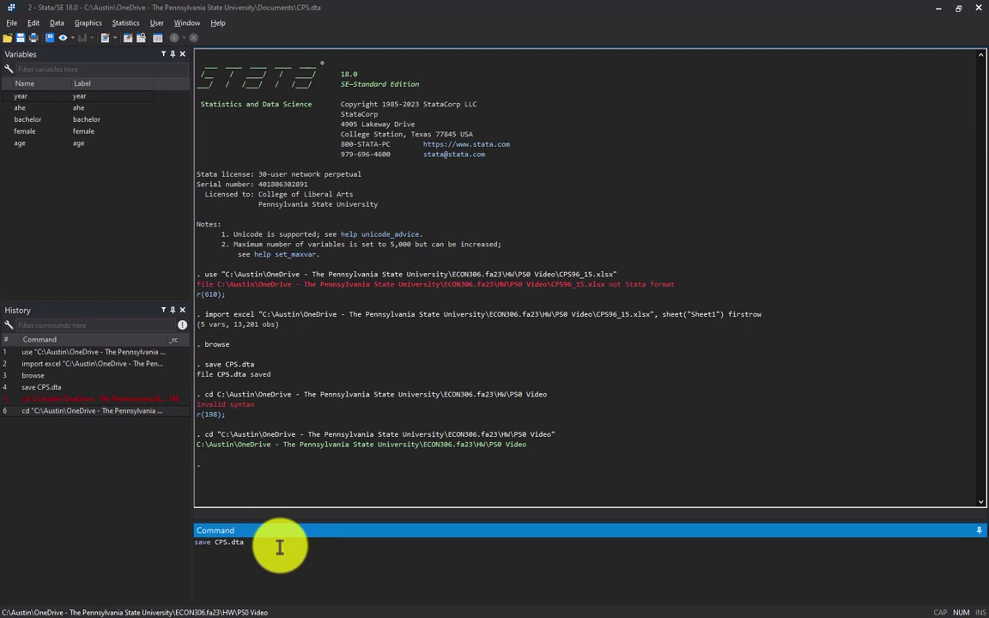
{"action": "key", "text": "Return"}
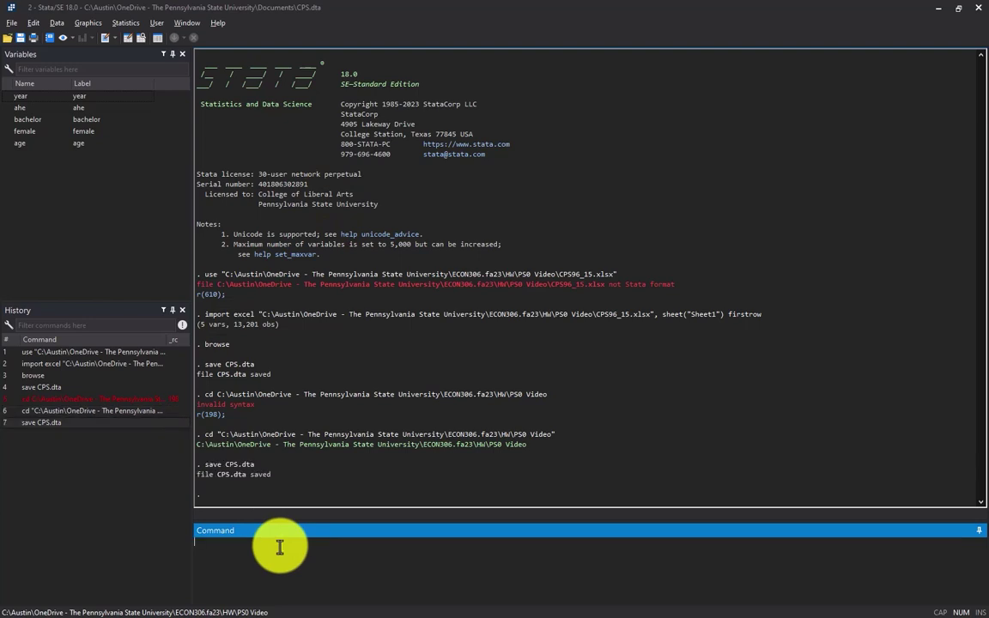
{"action": "key", "text": "alt+Tab"}
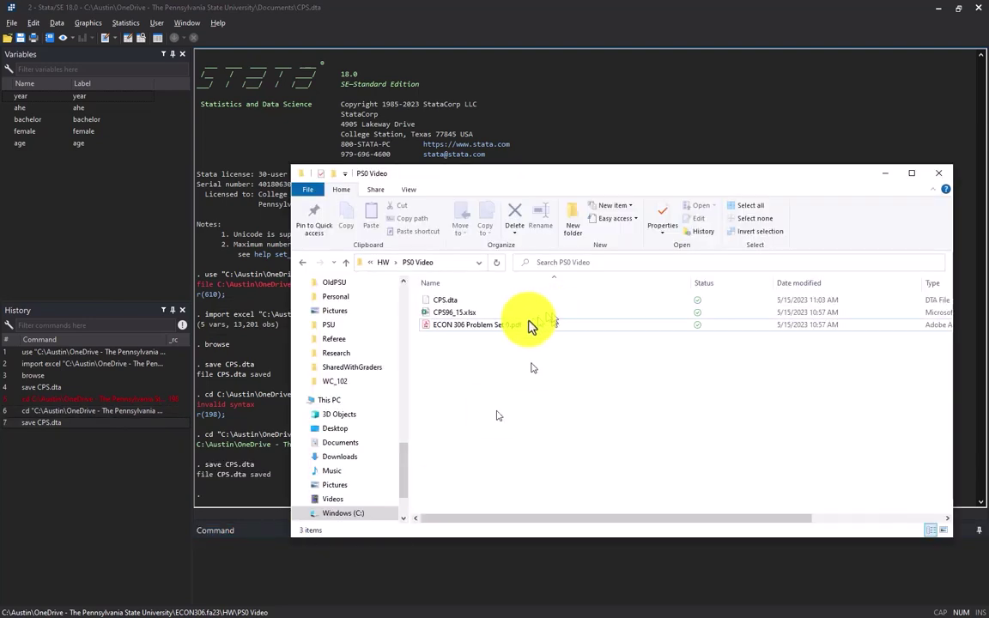
{"action": "left_click", "coordinate": [486, 301]}
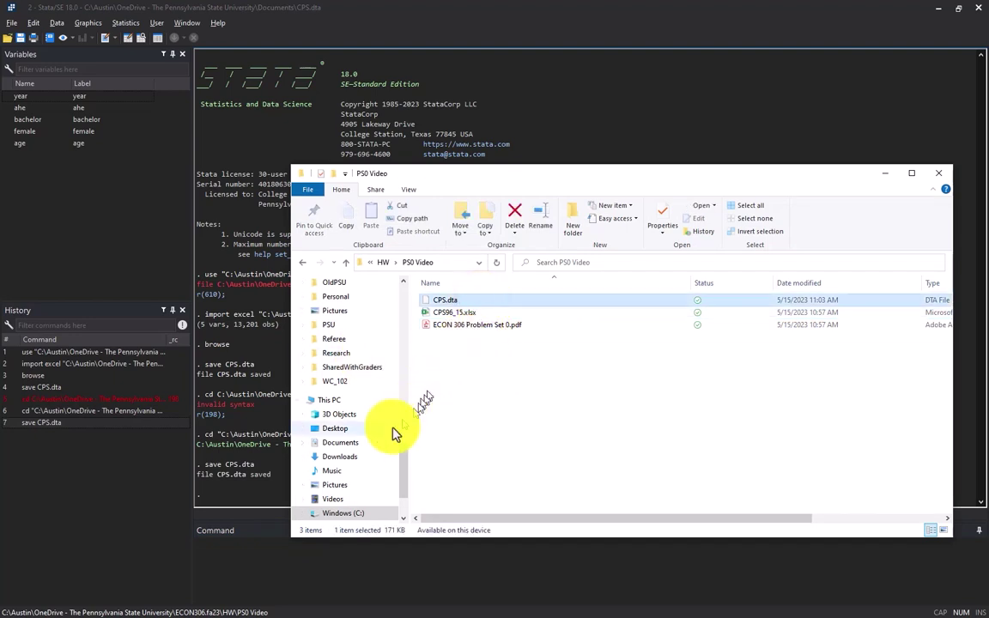
{"action": "left_click", "coordinate": [240, 579]}
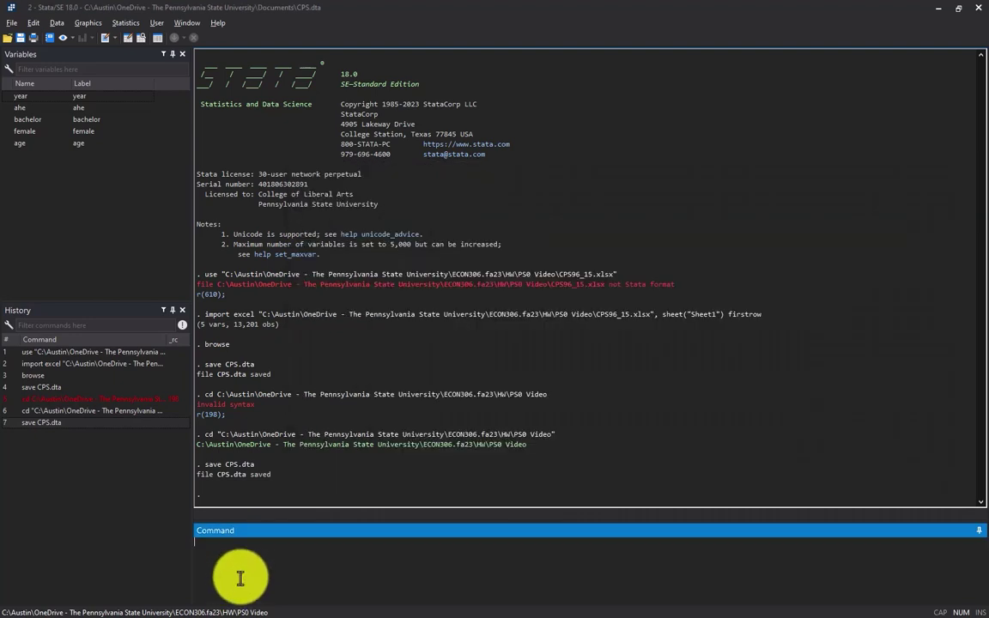
Step: Copy the cd command with the quoted PS0 Video path from the results into the do-file below the import line
{"action": "left_click", "coordinate": [203, 434]}
{"action": "left_click_drag", "start_coordinate": [239, 438], "coordinate": [550, 440]}
{"action": "right_click", "coordinate": [551, 440]}
{"action": "left_click", "coordinate": [554, 446]}
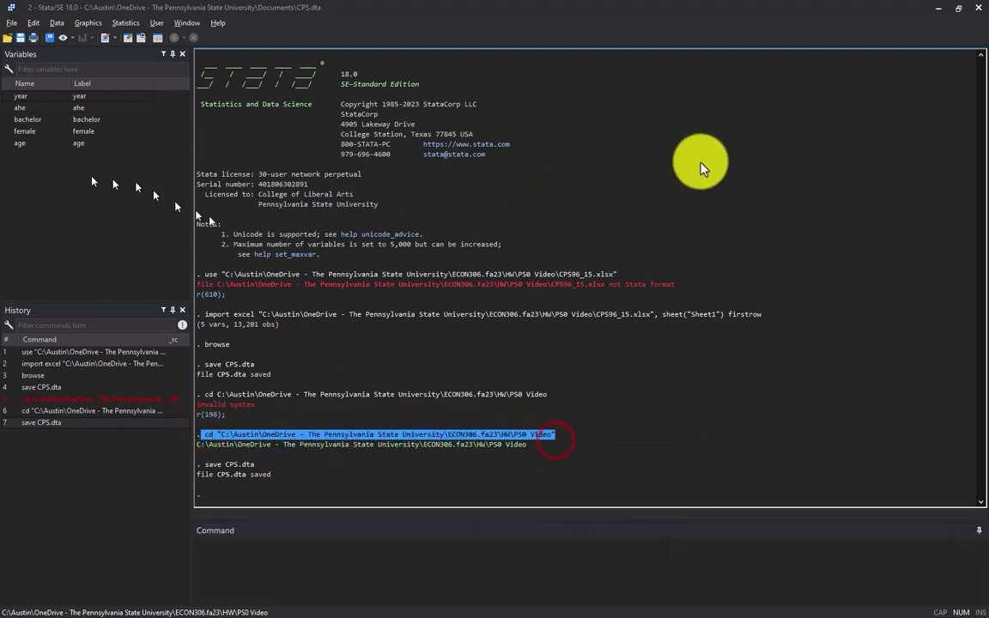
{"action": "key", "text": "ctrl+9"}
{"action": "key", "text": "ctrl+v"}
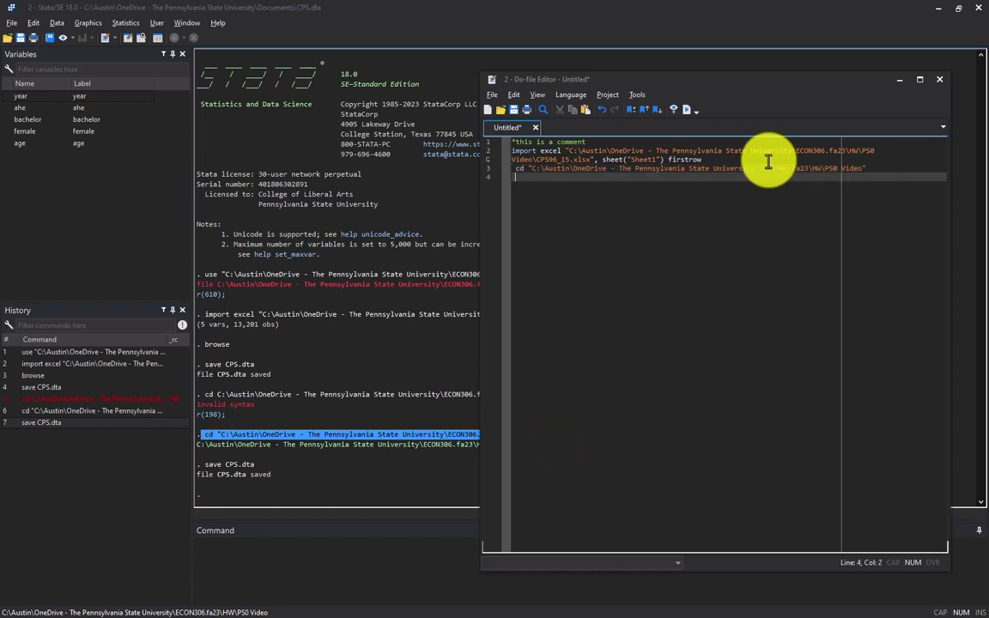
Step: Copy the save CPS.dta command from the results into the do-file below the cd line, followed by a blank line
{"action": "left_click", "coordinate": [245, 471]}
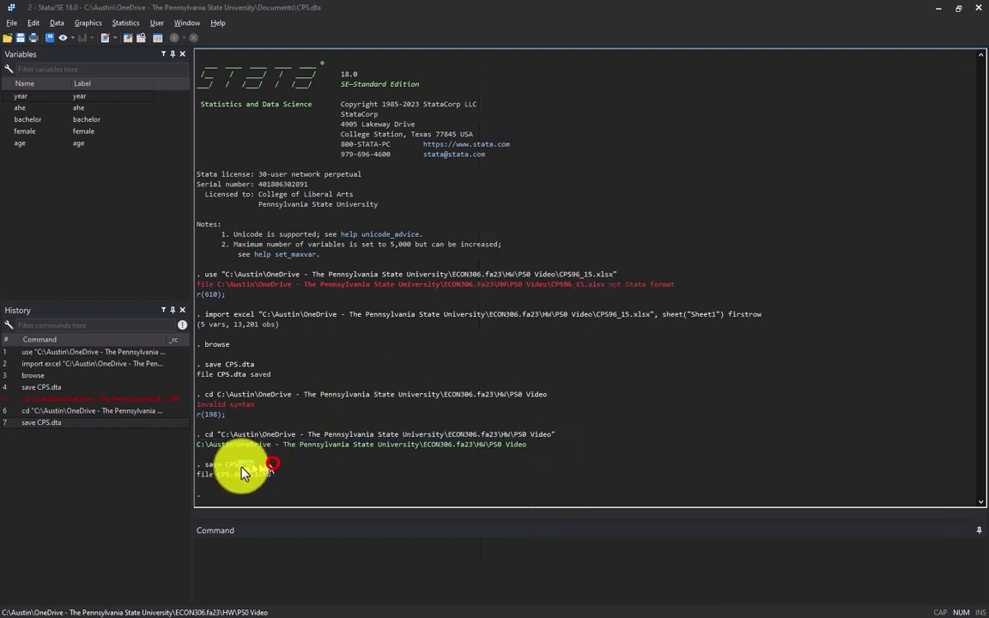
{"action": "left_click_drag", "start_coordinate": [245, 472], "coordinate": [216, 471]}
{"action": "key", "text": "ctrl+c"}
{"action": "key", "text": "alt+Tab"}
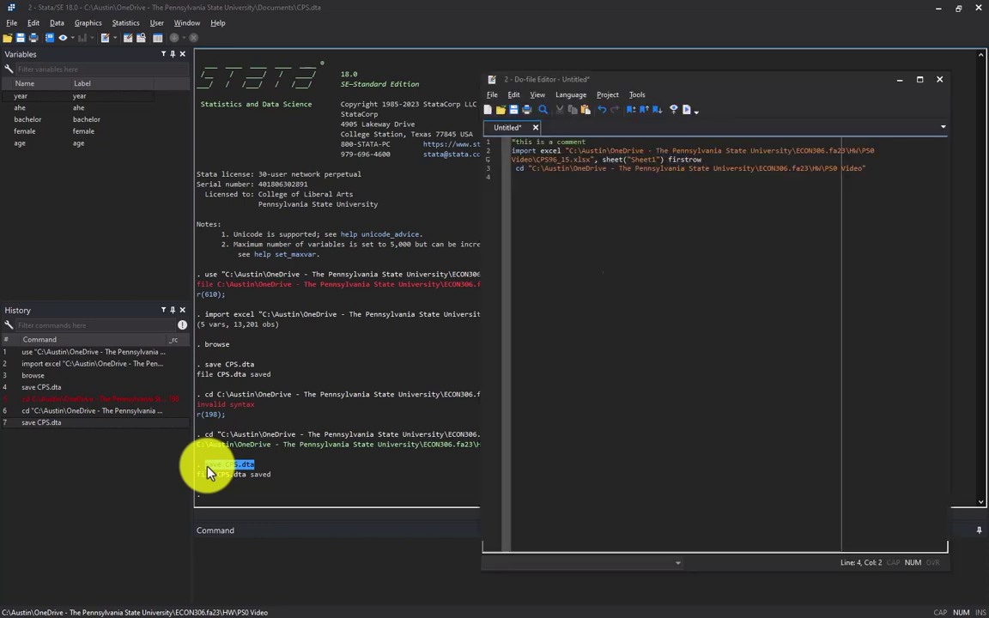
{"action": "key", "text": "ctrl+v"}
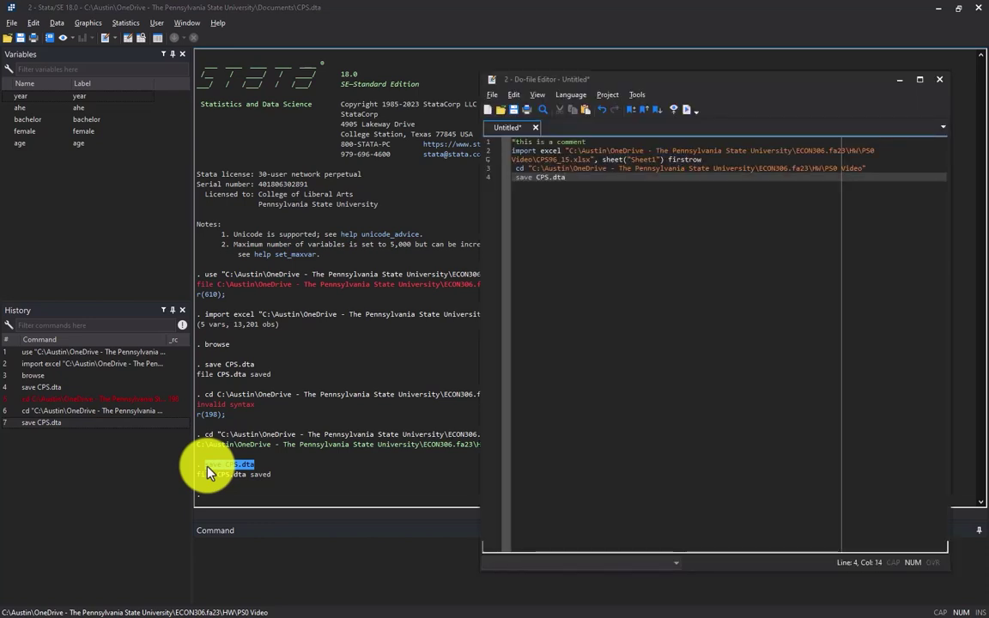
{"action": "key", "text": "Return"}
{"action": "key", "text": "Return"}
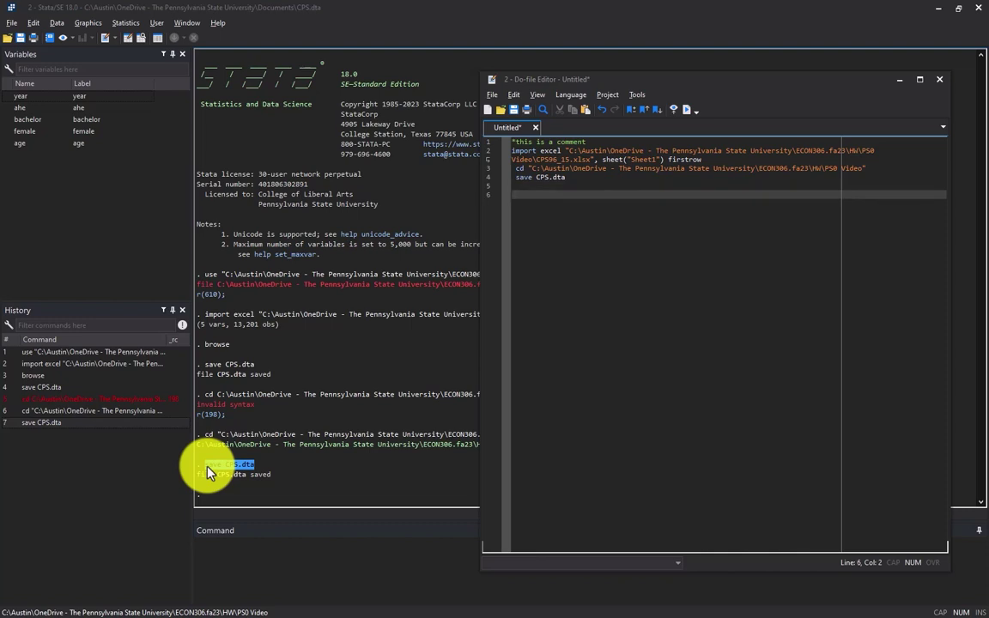
Step: Run display "Hello, World!" in the Command window
{"action": "left_click", "coordinate": [232, 554]}
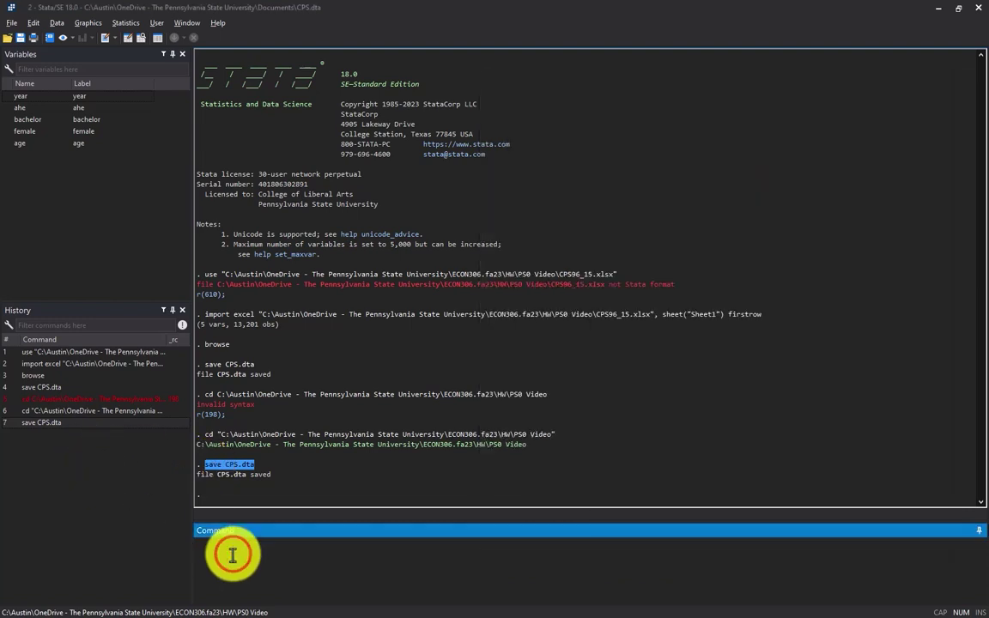
{"action": "type", "text": "disp"}
{"action": "type", "text": "l"}
{"action": "type", "text": "ay; 34"}
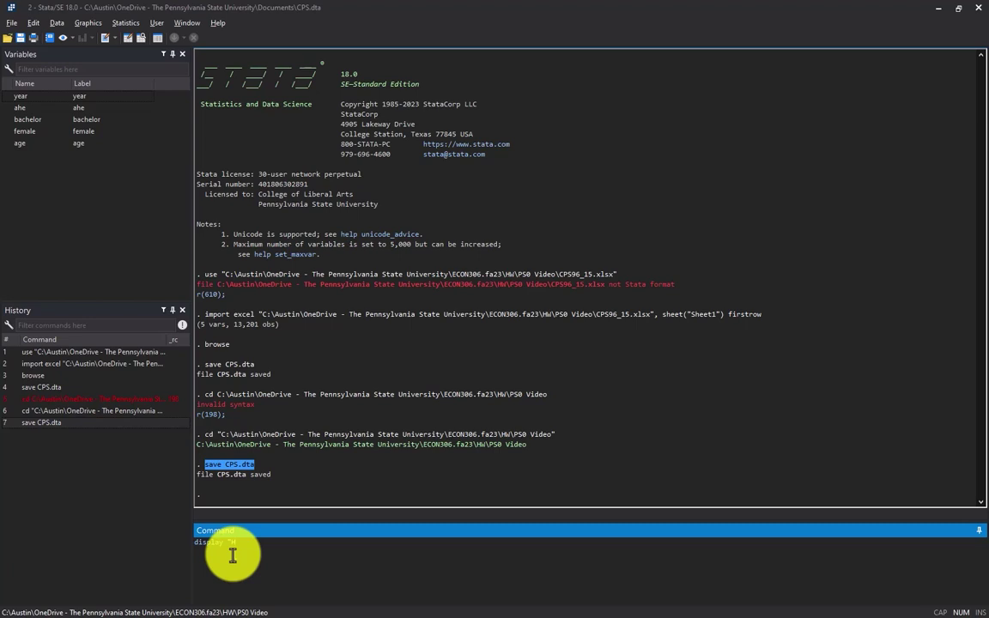
{"action": "type", "text": "llo, World!"}
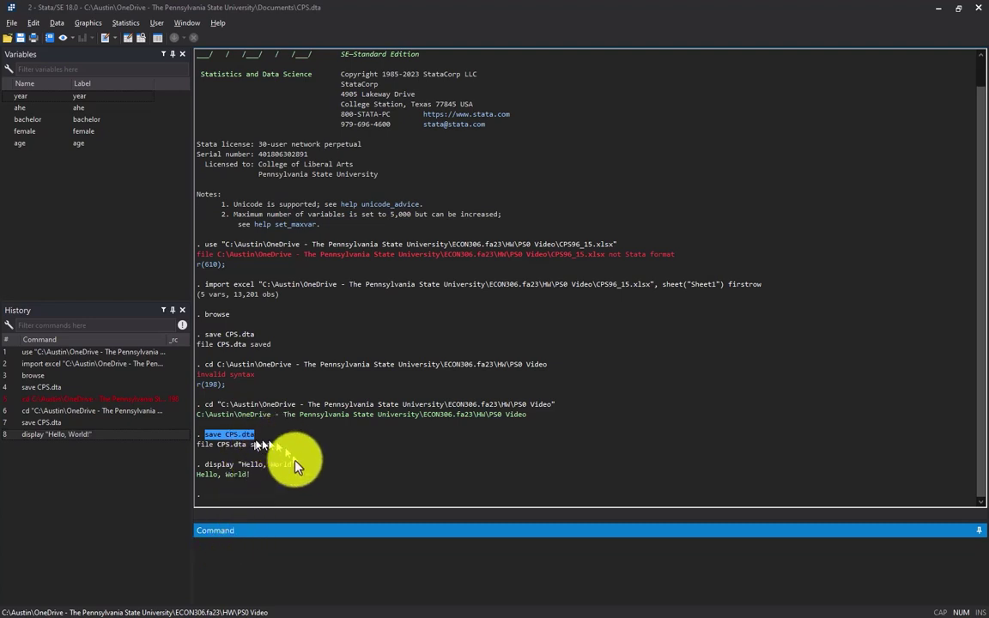
Step: Copy the display "Hello, World!" command from the results into the do-file below the blank line
{"action": "left_click_drag", "start_coordinate": [300, 465], "coordinate": [209, 471]}
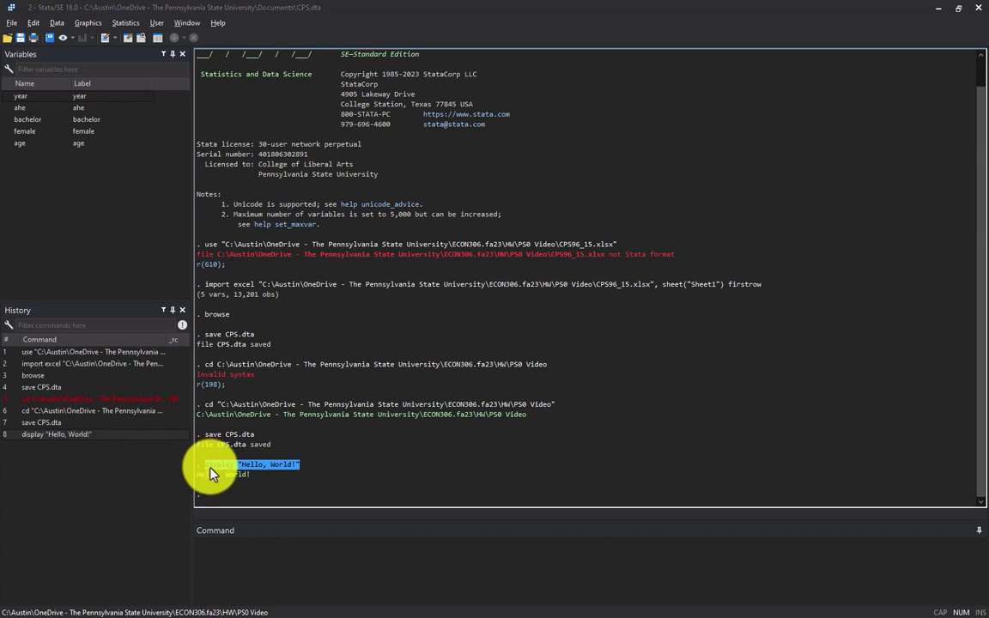
{"action": "key", "text": "ctrl+c"}
{"action": "key", "text": "ctrl+9"}
{"action": "key", "text": "ctrl+v"}
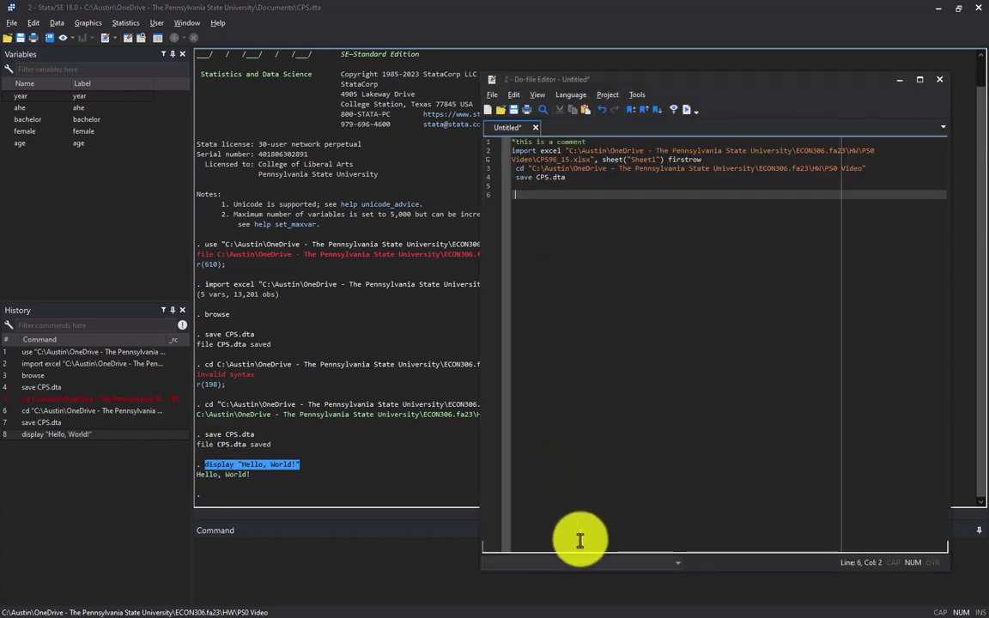
{"action": "key", "text": "Return"}
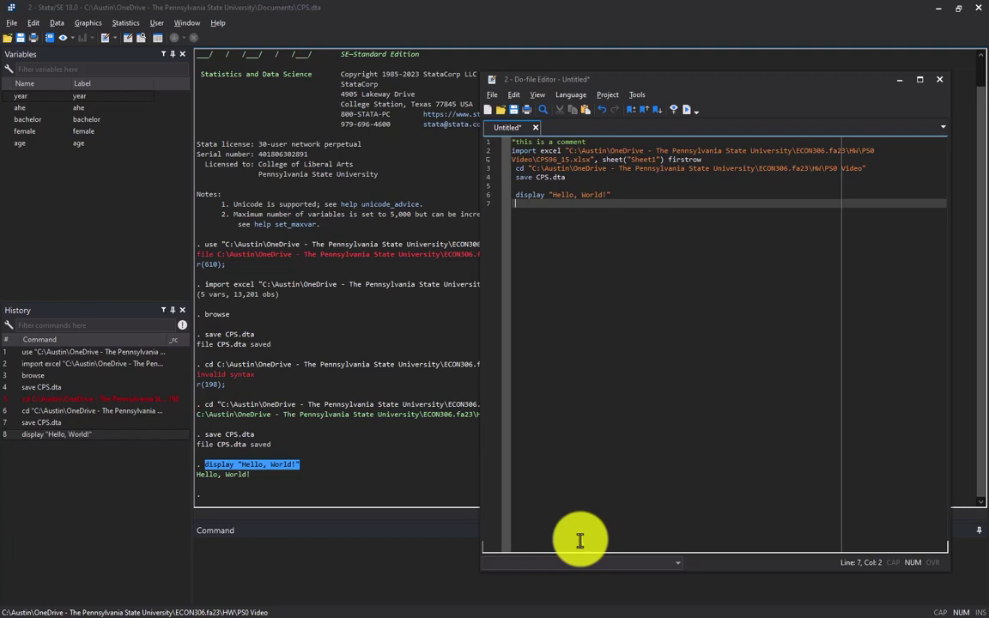
{"action": "left_click", "coordinate": [243, 576]}
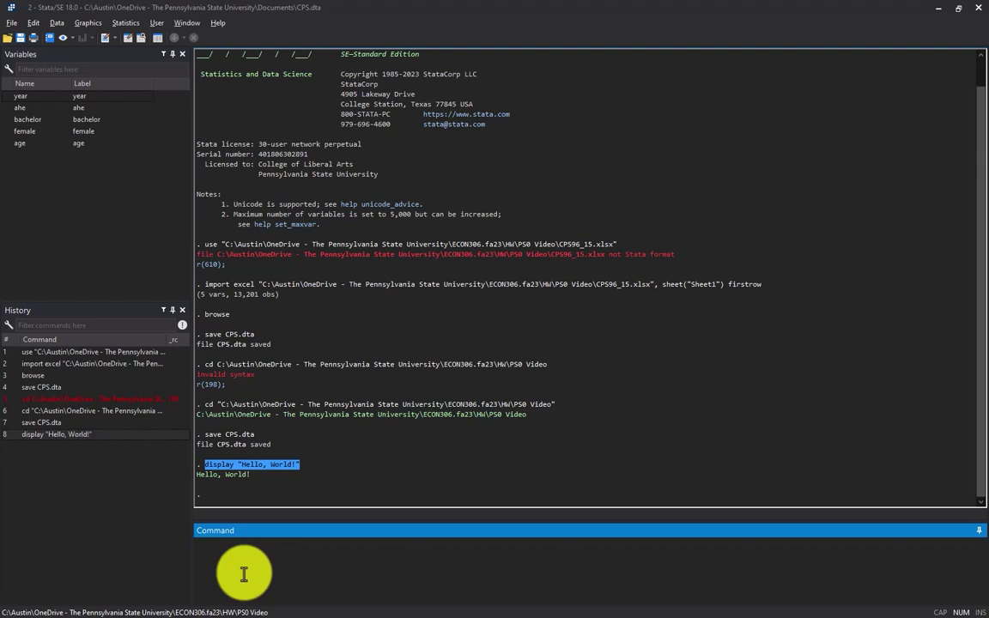
{"action": "type", "text": "summarize"}
{"action": "key", "text": "BackSpace"}
{"action": "key", "text": "BackSpace"}
{"action": "key", "text": "BackSpace"}
{"action": "key", "text": "BackSpace"}
{"action": "key", "text": "BackSpace"}
{"action": "key", "text": "BackSpace"}
{"action": "key", "text": "BackSpace"}
{"action": "key", "text": "BackSpace"}
{"action": "key", "text": "BackSpace"}
Step: Run describe on the dataset and examine its source file, number of observations, and variable storage types and formats
{"action": "type", "text": "describe"}
{"action": "key", "text": "Return"}
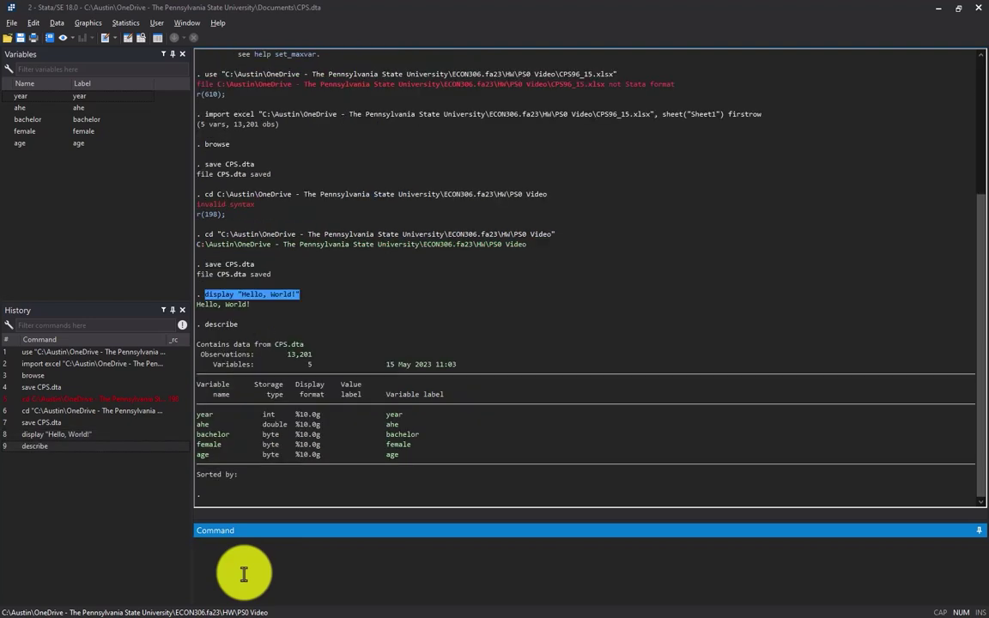
{"action": "left_click_drag", "start_coordinate": [273, 343], "coordinate": [322, 359]}
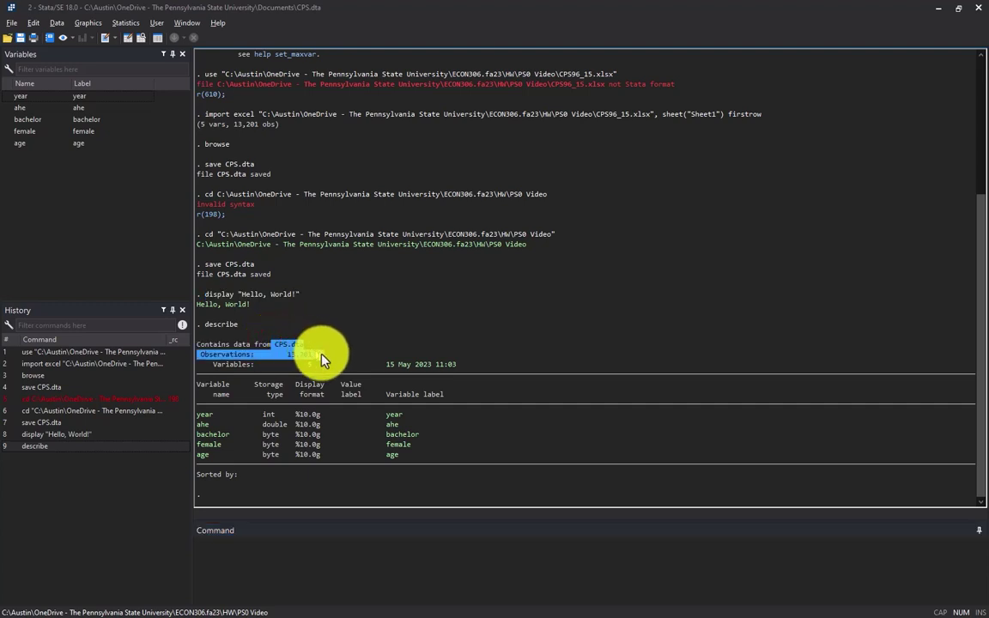
{"action": "left_click", "coordinate": [282, 445]}
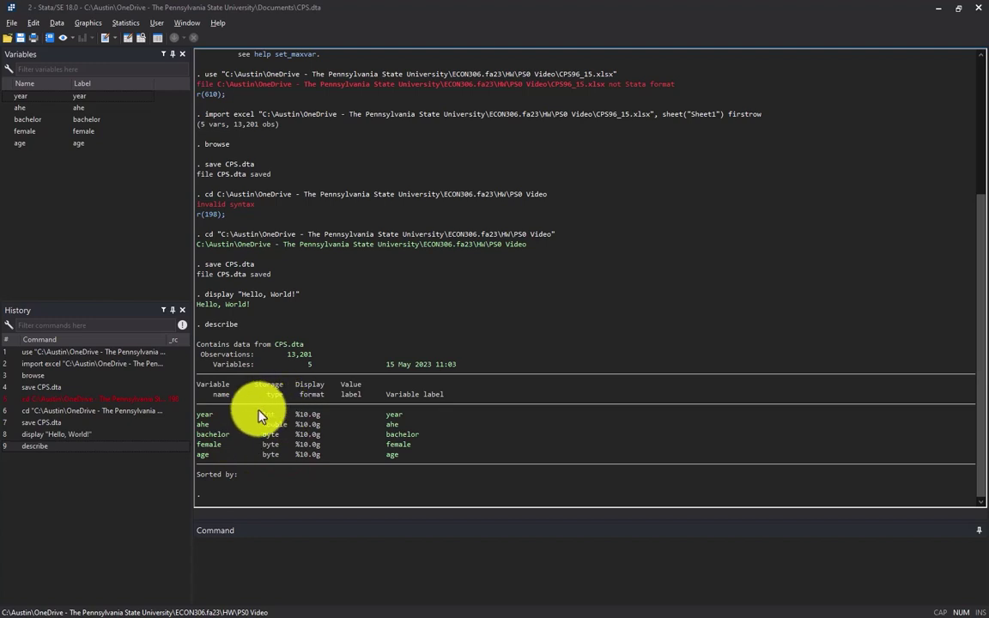
{"action": "left_click_drag", "start_coordinate": [287, 420], "coordinate": [305, 455]}
{"action": "left_click", "coordinate": [325, 460]}
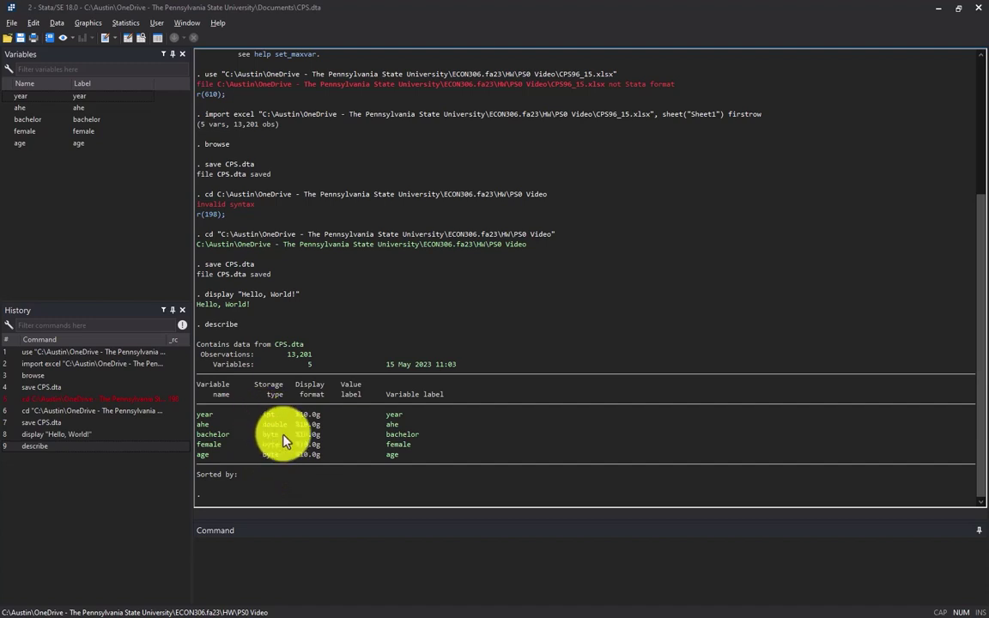
Step: Try to summarize average hourly earnings using the uppercase variable name AHE
{"action": "left_click", "coordinate": [266, 564]}
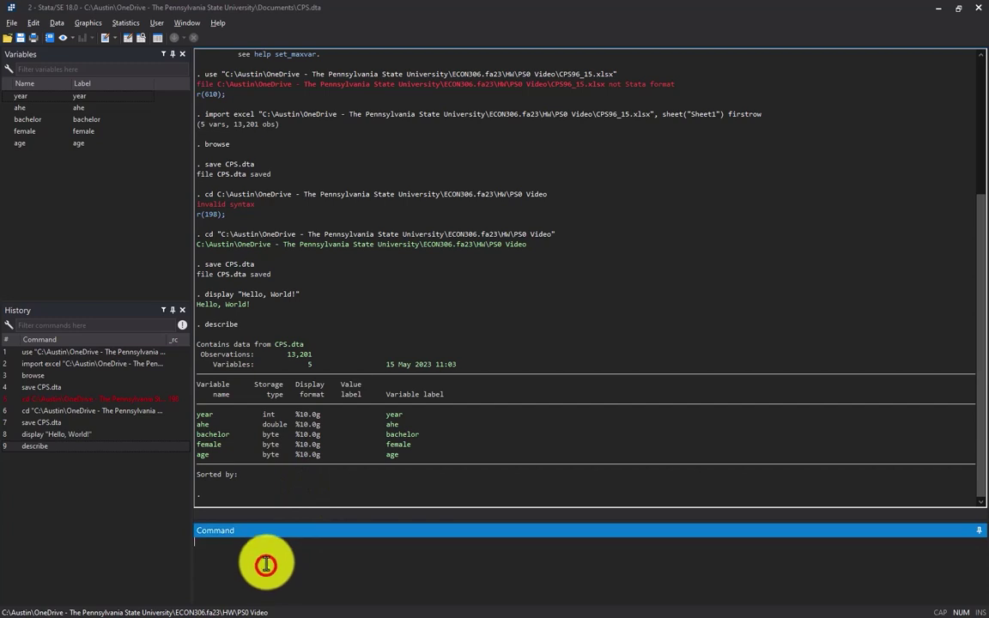
{"action": "type", "text": "summarize"}
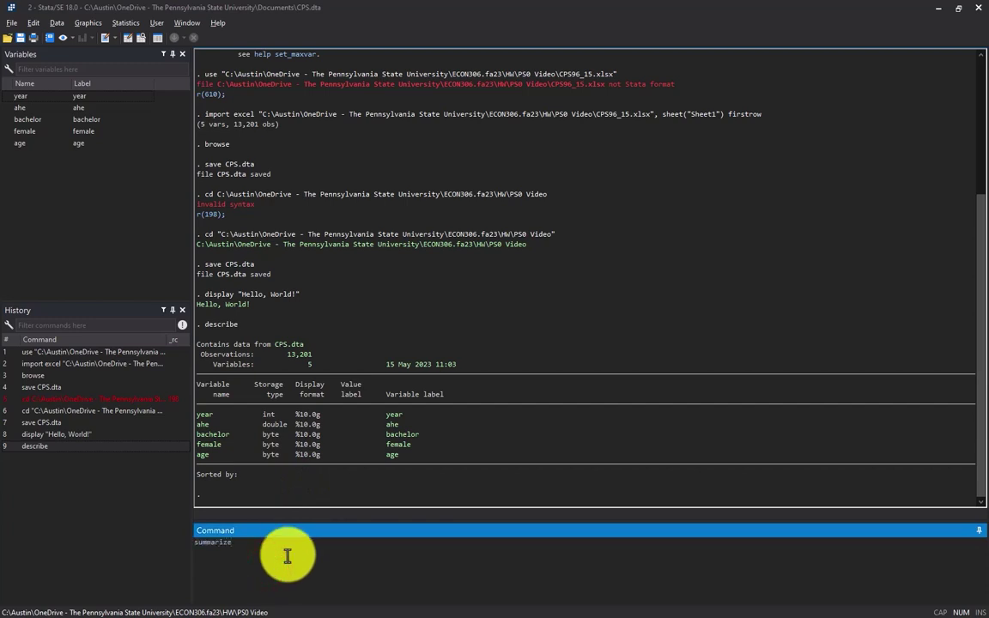
{"action": "type", "text": " AHE"}
{"action": "key", "text": "Return"}
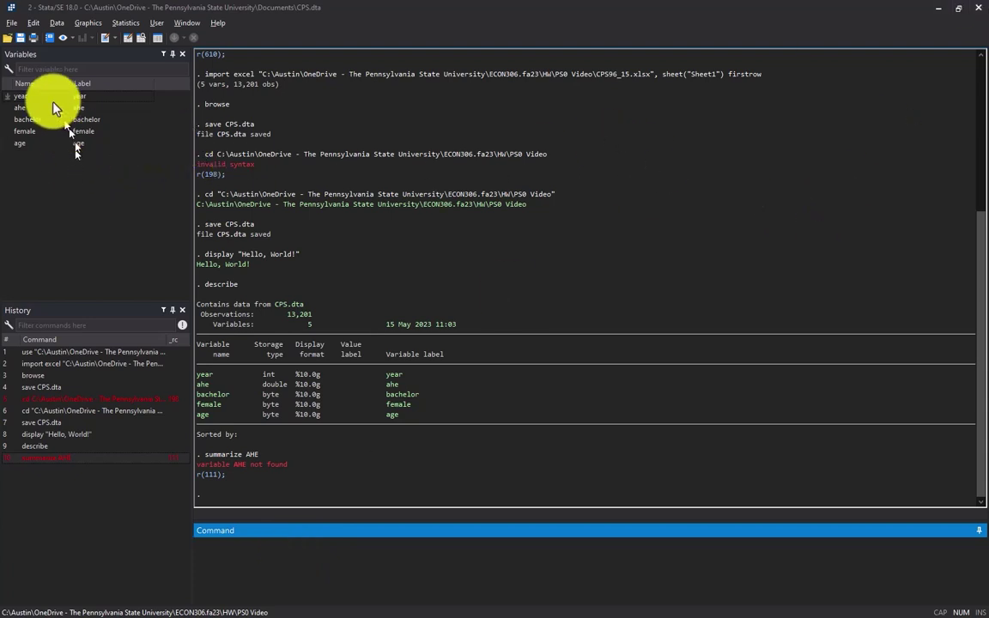
Step: Check the spelling of the earnings variable in the variable list and run summarize ahe in lowercase
{"action": "left_click", "coordinate": [21, 108]}
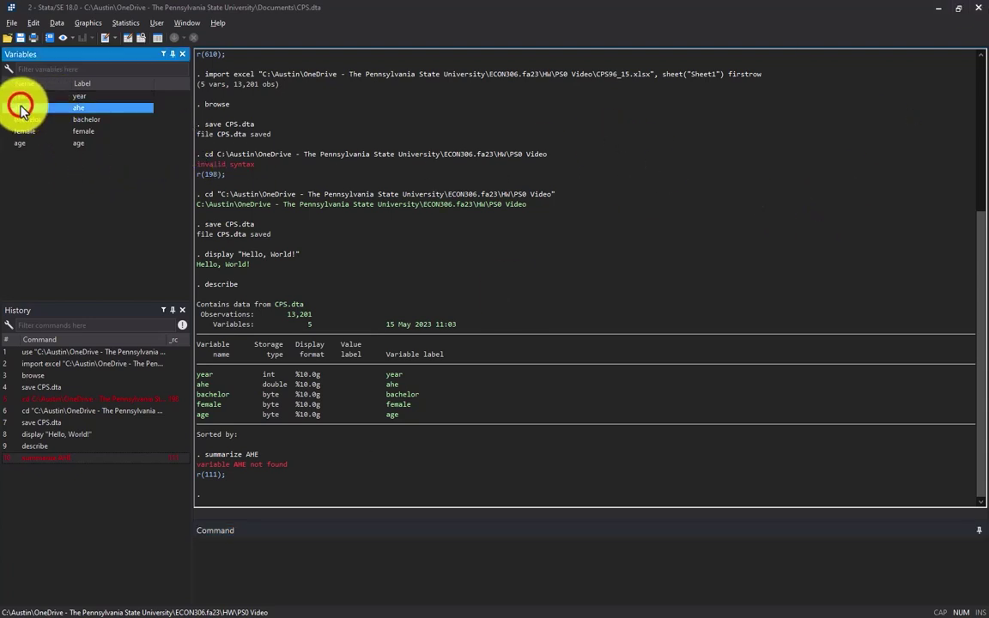
{"action": "left_click", "coordinate": [232, 568]}
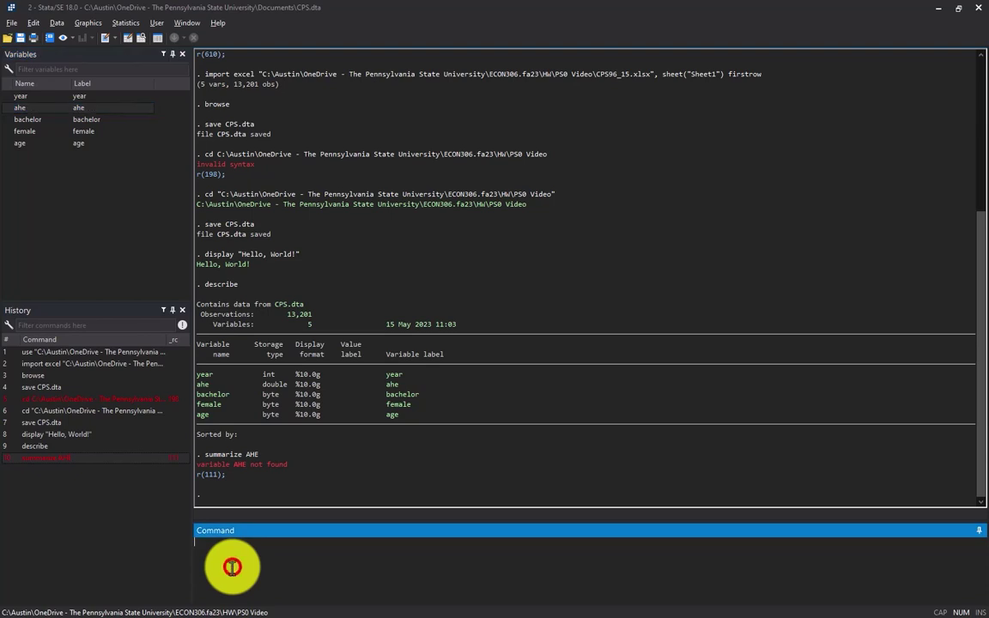
{"action": "type", "text": "summarize ahe"}
{"action": "key", "text": "Return"}
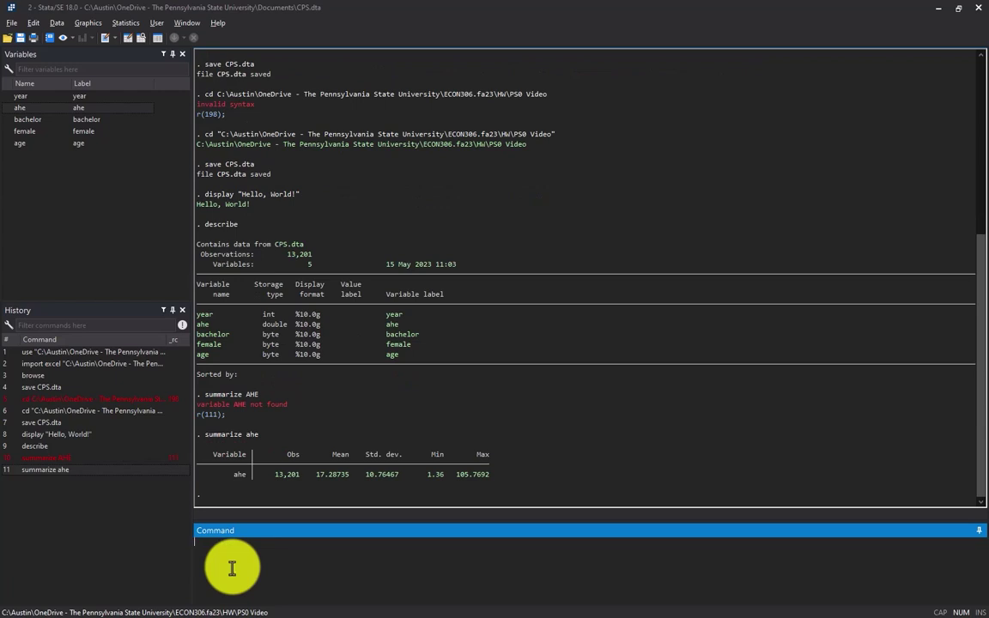
Step: Copy the summarize ahe command from the results into the do-file, below the display command
{"action": "double_click", "coordinate": [255, 435]}
{"action": "left_click_drag", "start_coordinate": [255, 435], "coordinate": [214, 438]}
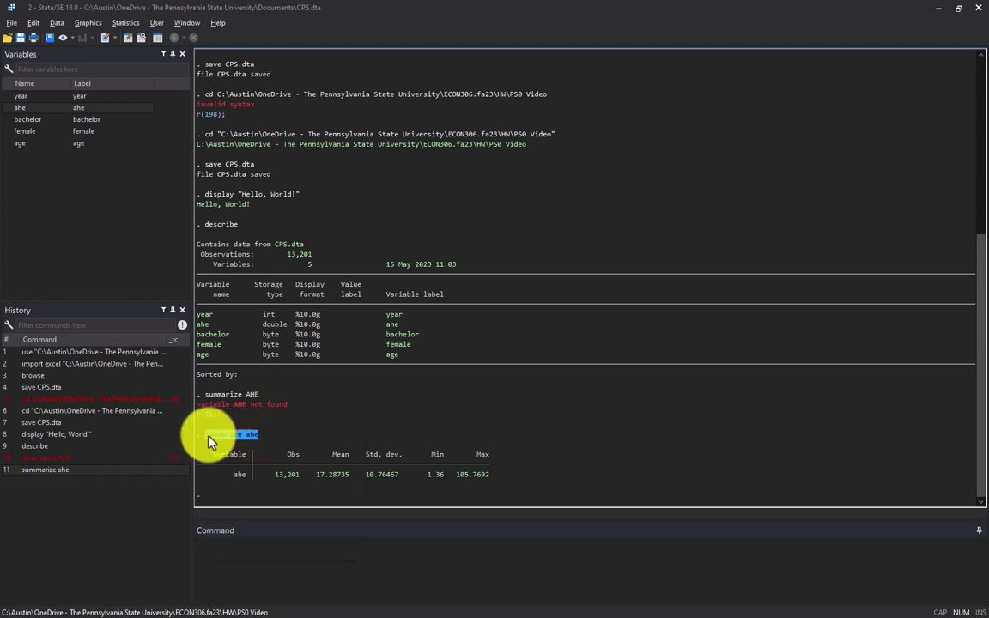
{"action": "right_click", "coordinate": [215, 438]}
{"action": "left_click", "coordinate": [228, 443]}
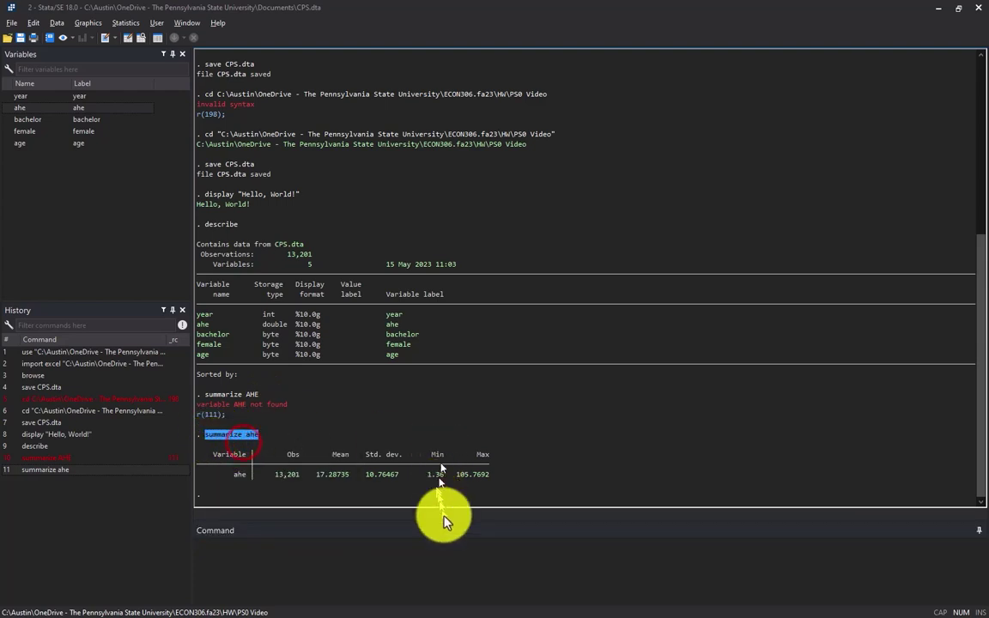
{"action": "key", "text": "ctrl+9"}
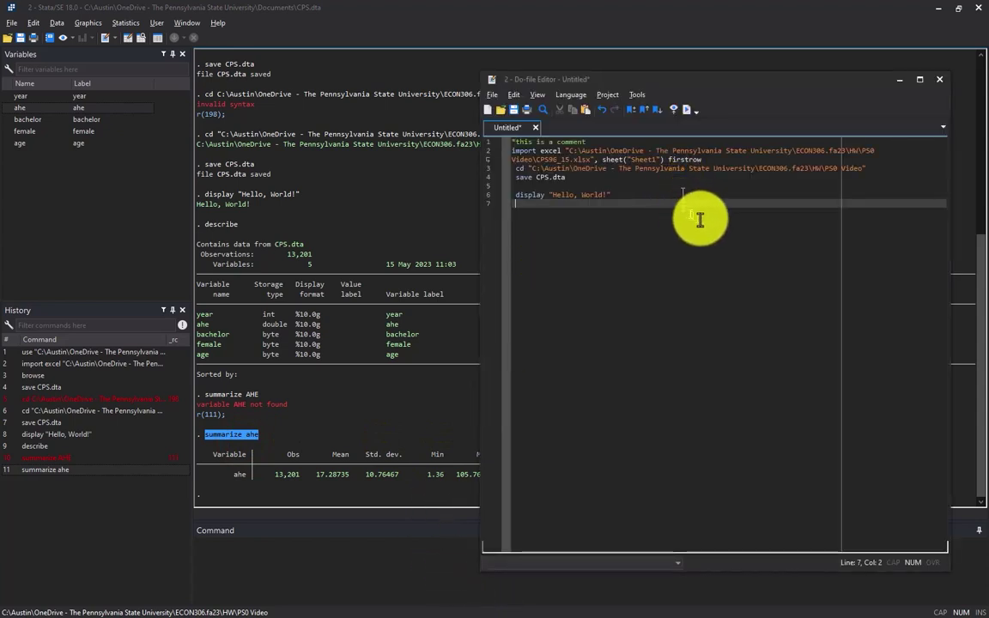
Step: Run summarize ahe, detail and look over the resulting percentiles and statistics
{"action": "left_click", "coordinate": [293, 567]}
{"action": "key", "text": "ctrl+v"}
{"action": "type", "text": ", d"}
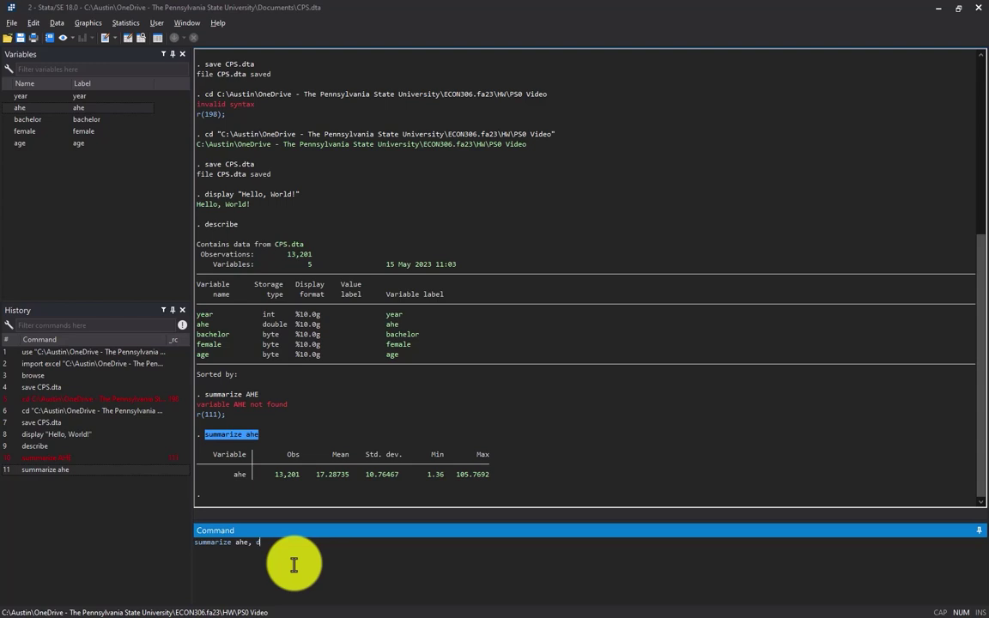
{"action": "type", "text": "etail"}
{"action": "key", "text": "Return"}
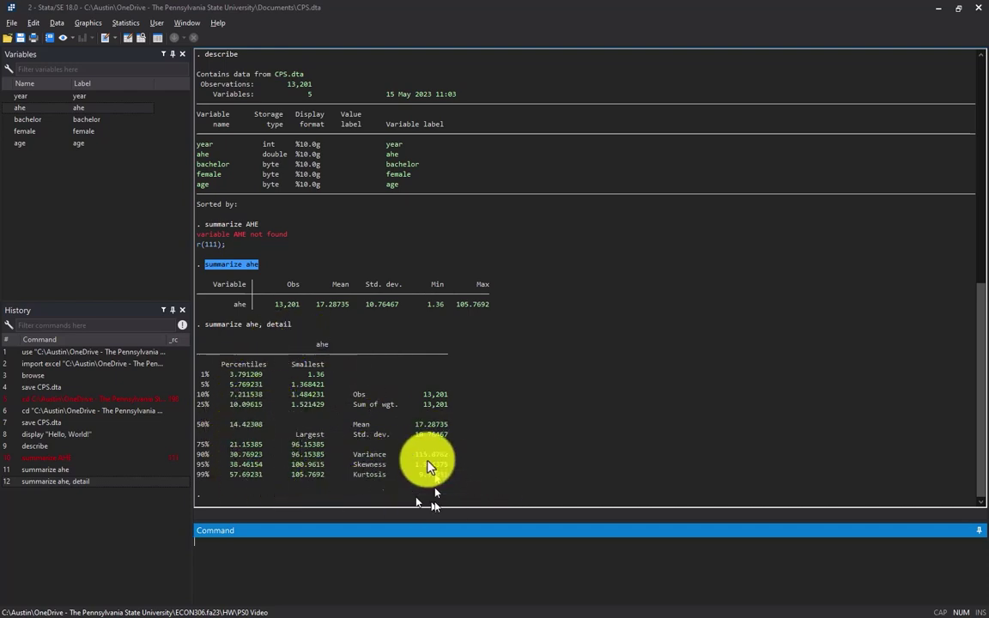
{"action": "left_click_drag", "start_coordinate": [461, 473], "coordinate": [230, 366]}
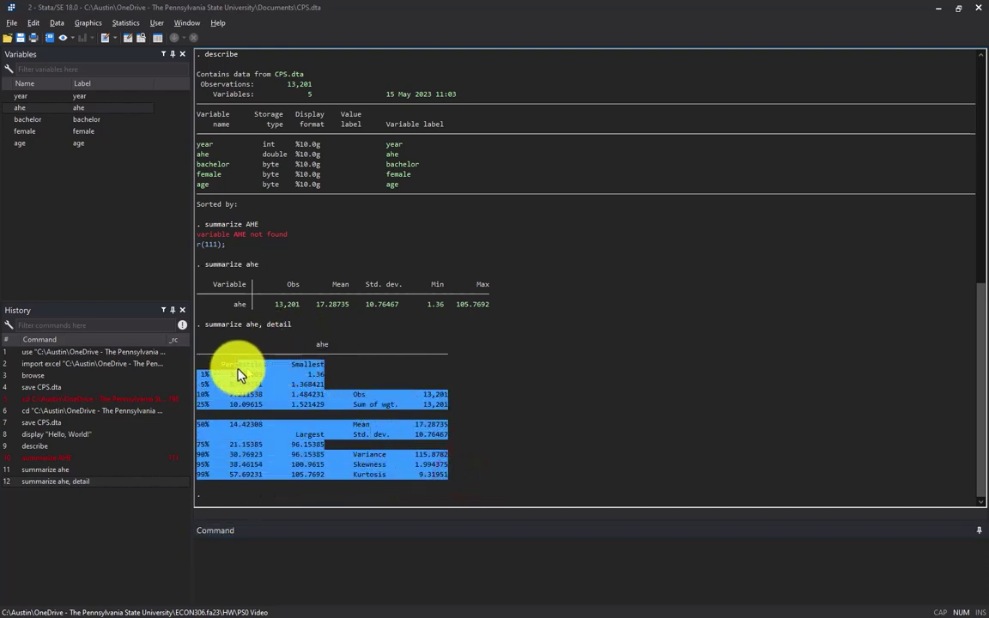
{"action": "left_click", "coordinate": [510, 383]}
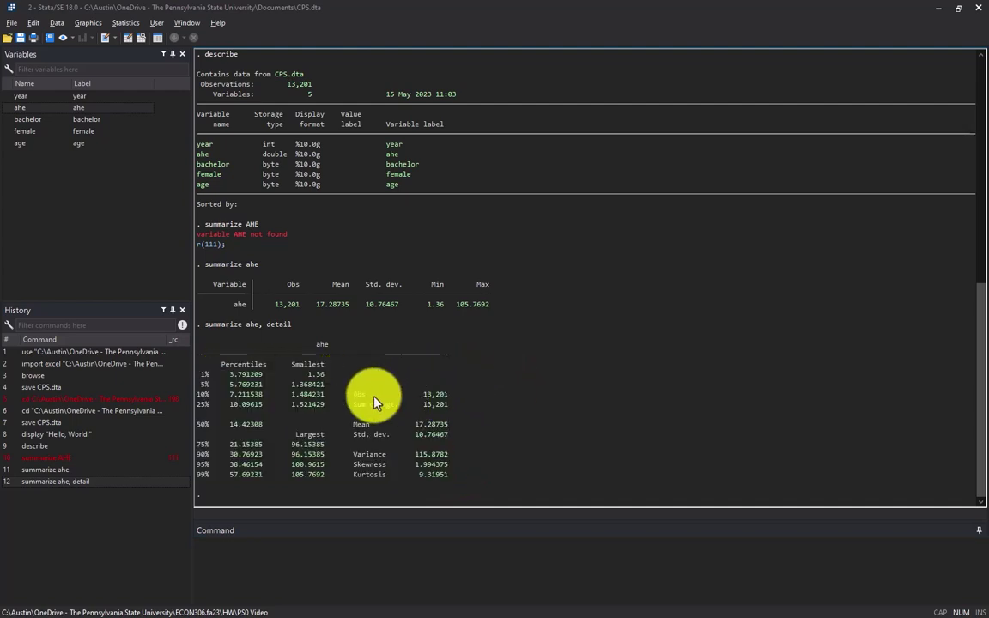
Step: Try to summarize ahe for bachelor's degree holders using the condition if bachelor=1 with a single equals sign
{"action": "left_click", "coordinate": [310, 575]}
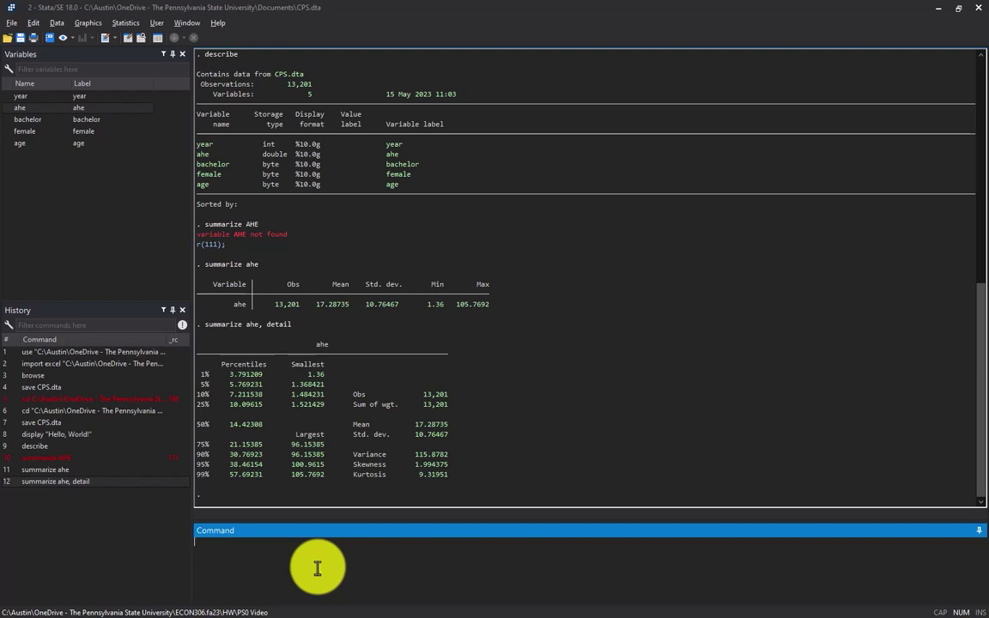
{"action": "type", "text": "summarize ahe if bachelor=1"}
{"action": "key", "text": "Return"}
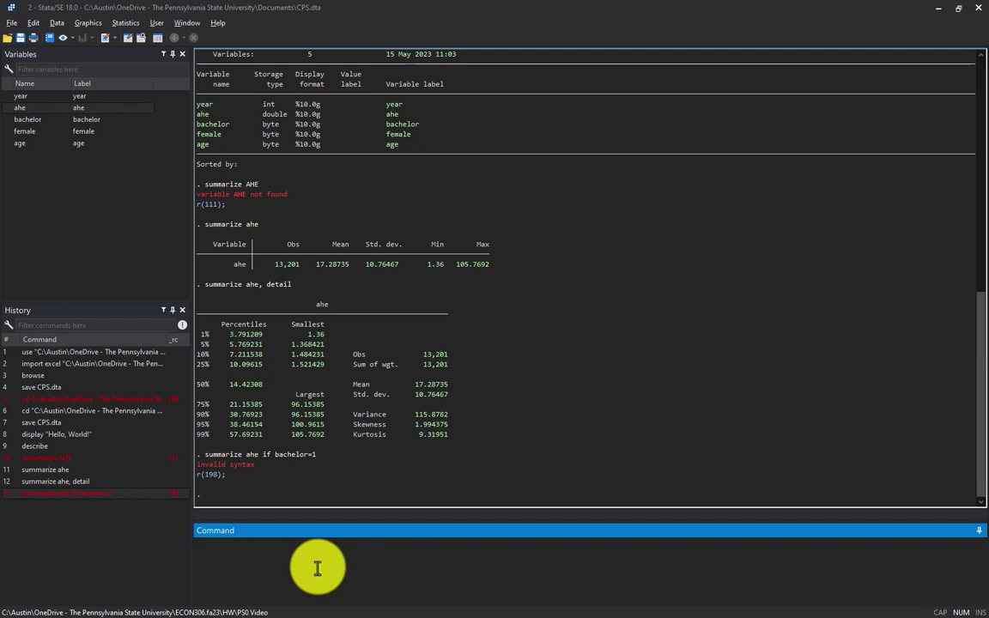
Step: Rerun the last command with a double equals sign, as summarize ahe if bachelor==1
{"action": "key", "text": "Page_Up"}
{"action": "key", "text": "Return"}
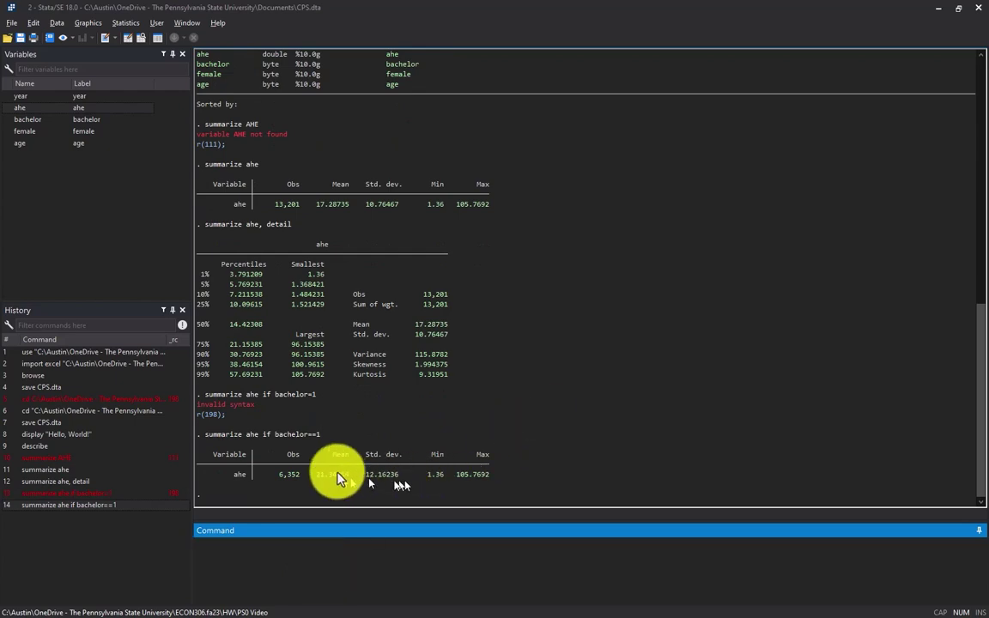
{"action": "left_click_drag", "start_coordinate": [307, 439], "coordinate": [316, 432]}
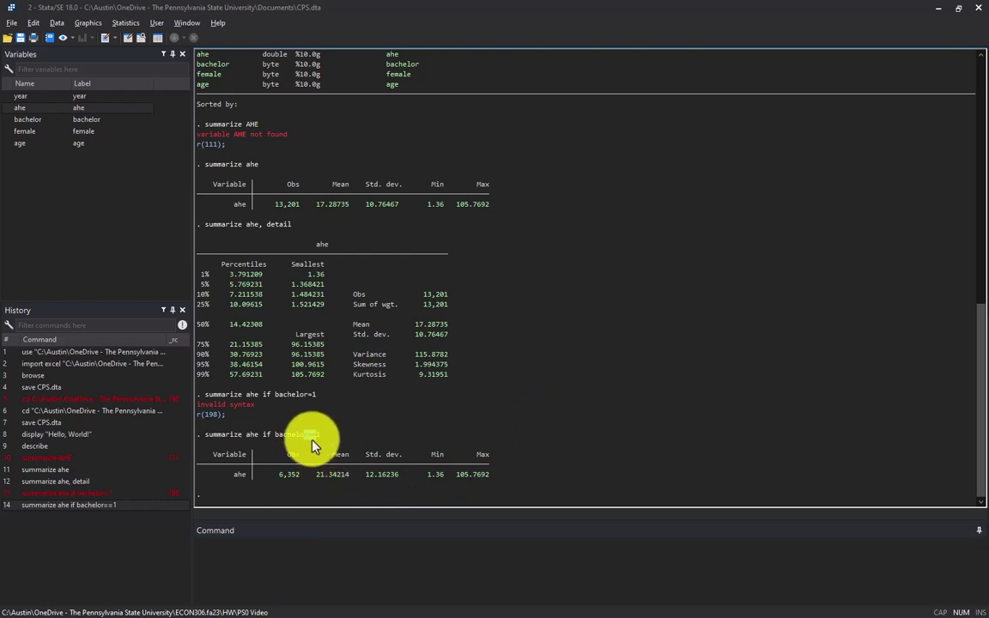
{"action": "left_click", "coordinate": [315, 445]}
Step: Copy the summarize ahe if bachelor==1 command from the results into the do-file, below summarize ahe
{"action": "left_click_drag", "start_coordinate": [205, 435], "coordinate": [320, 440]}
{"action": "right_click", "coordinate": [323, 439]}
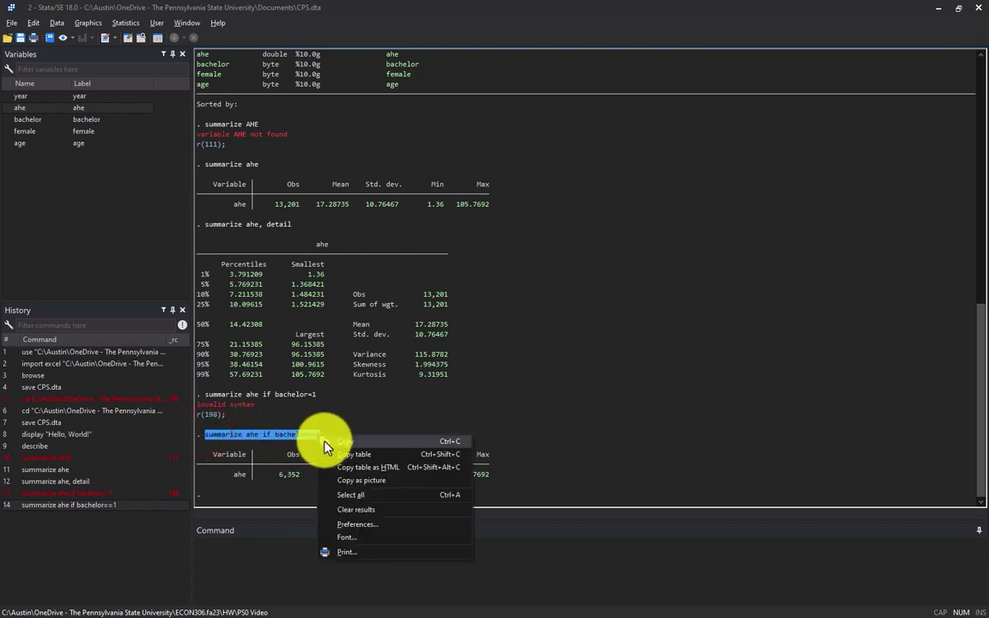
{"action": "left_click", "coordinate": [328, 442]}
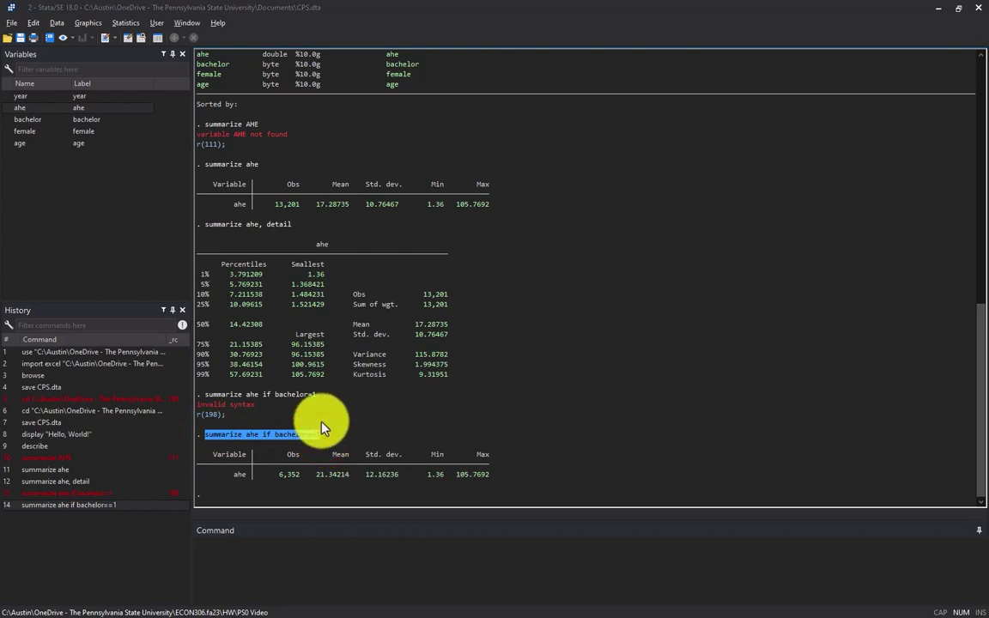
{"action": "key", "text": "ctrl+9"}
{"action": "key", "text": "ctrl+v"}
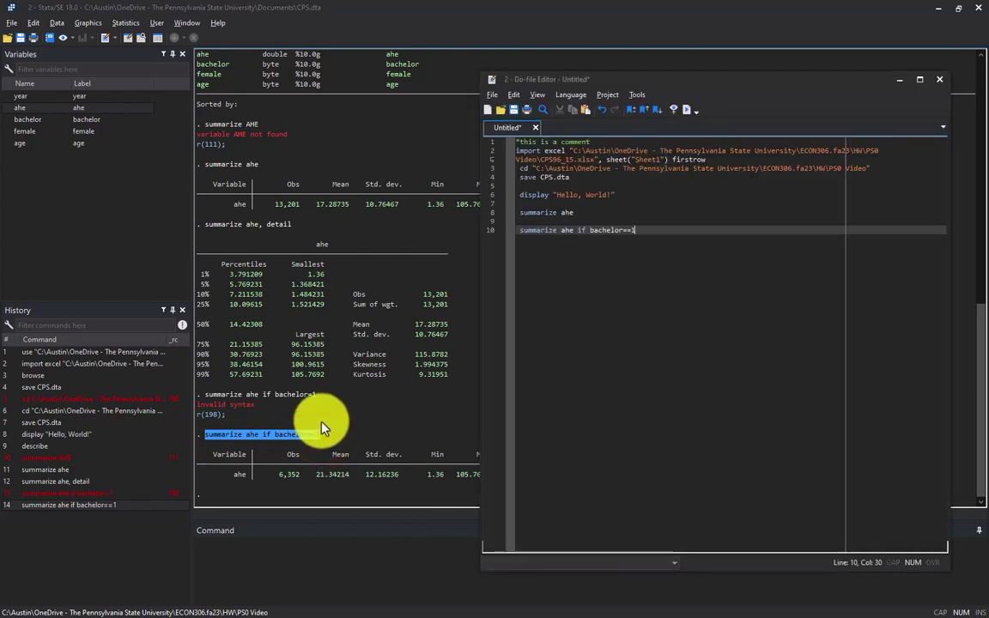
Step: Compare the mean of ahe for bachelor's degree holders with the mean for the full sample in the results
{"action": "key", "text": "ctrl+1"}
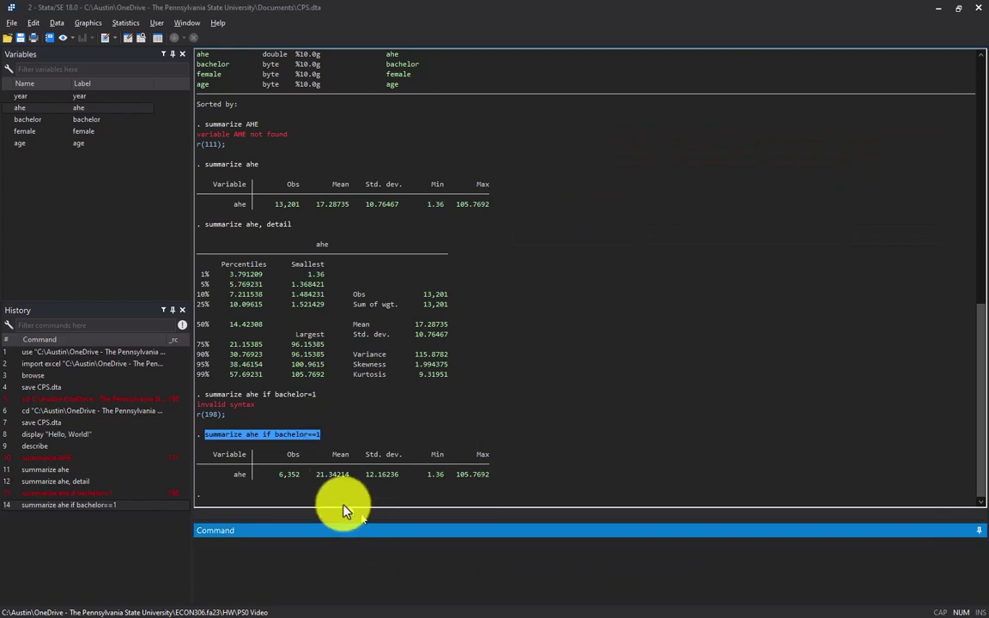
{"action": "left_click", "coordinate": [279, 480]}
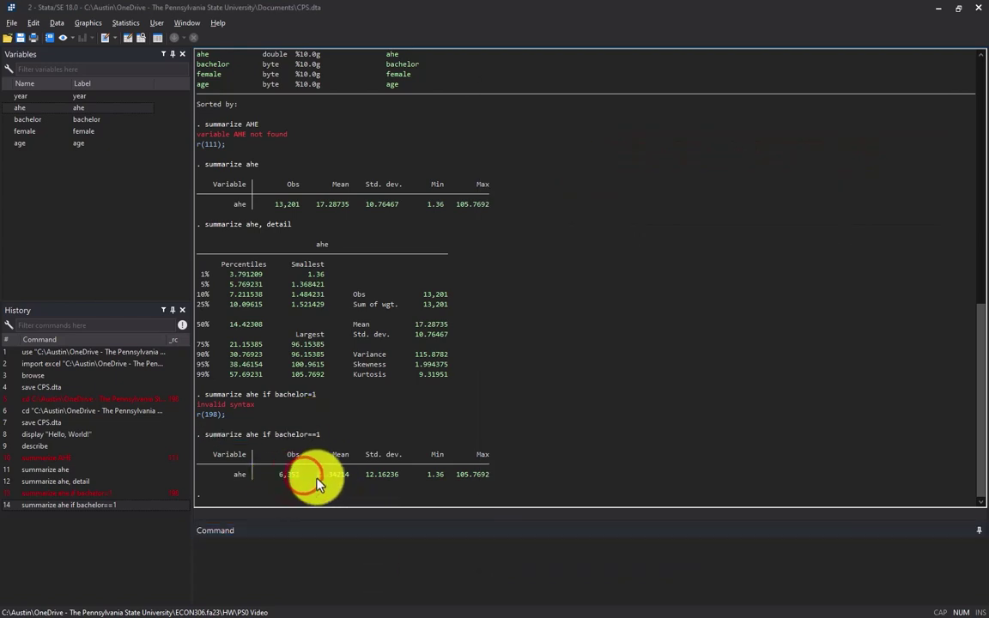
{"action": "left_click_drag", "start_coordinate": [316, 475], "coordinate": [334, 473]}
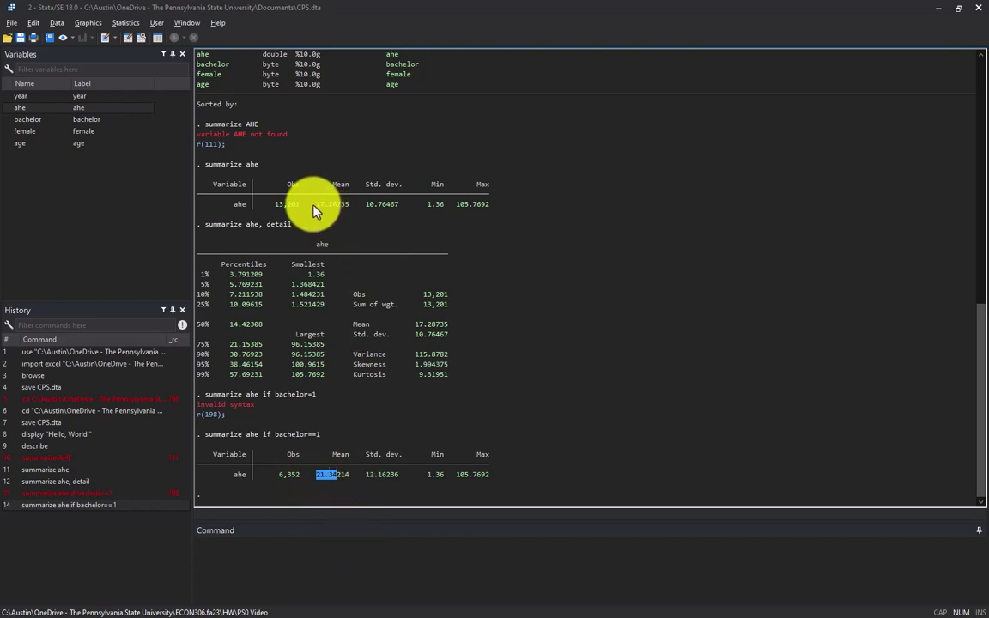
{"action": "left_click_drag", "start_coordinate": [320, 205], "coordinate": [334, 206]}
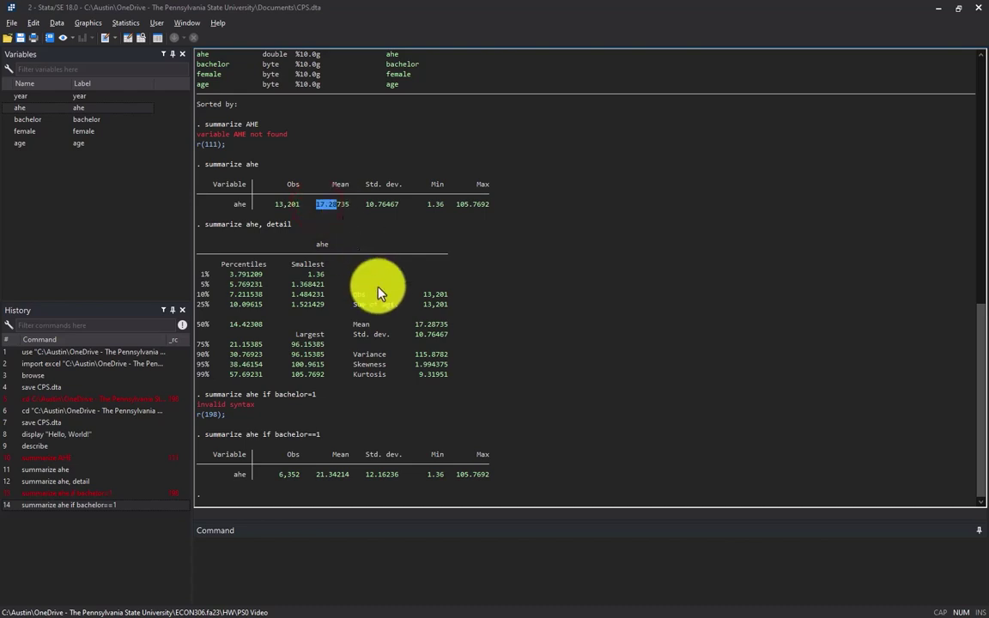
{"action": "left_click", "coordinate": [348, 217]}
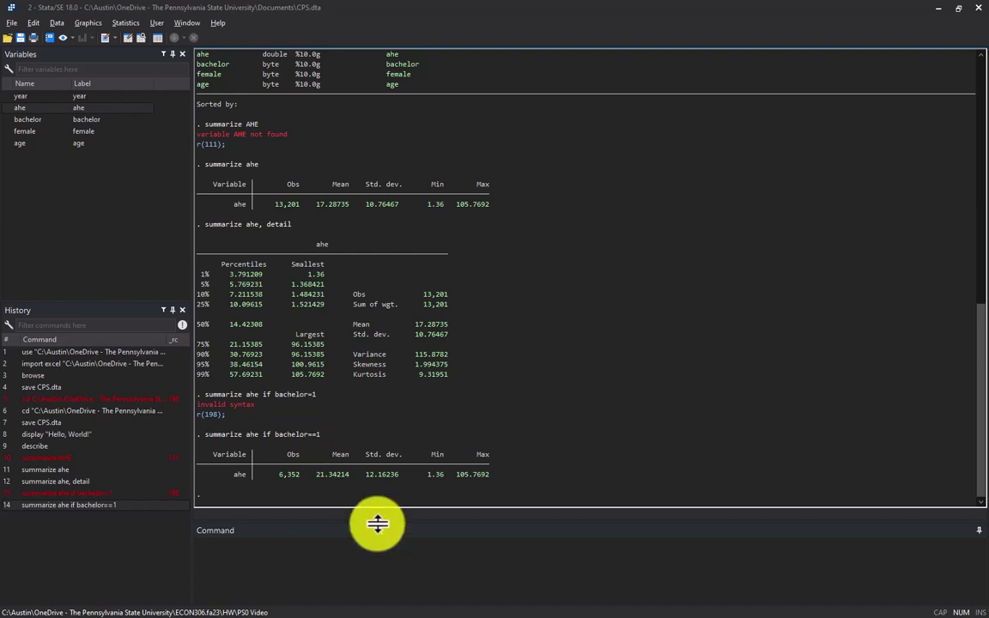
Step: Generate a variable ahe_1996 equal to ahe if year==1996
{"action": "left_click", "coordinate": [251, 567]}
{"action": "left_click", "coordinate": [251, 569]}
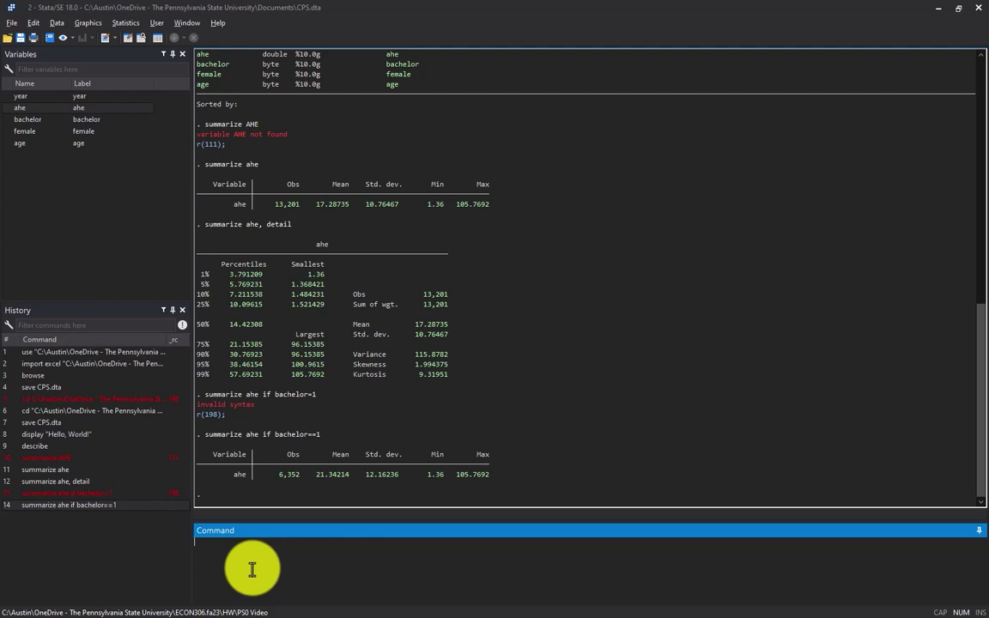
{"action": "type", "text": "generate"}
{"action": "type", "text": "ahe"}
{"action": "type", "text": "_log"}
{"action": "key", "text": "Left"}
{"action": "key", "text": "Left"}
{"action": "key", "text": "Left"}
{"action": "key", "text": "Left"}
{"action": "key", "text": "Left"}
{"action": "type", "text": "= ahe"}
{"action": "type", "text": "if year==1996"}
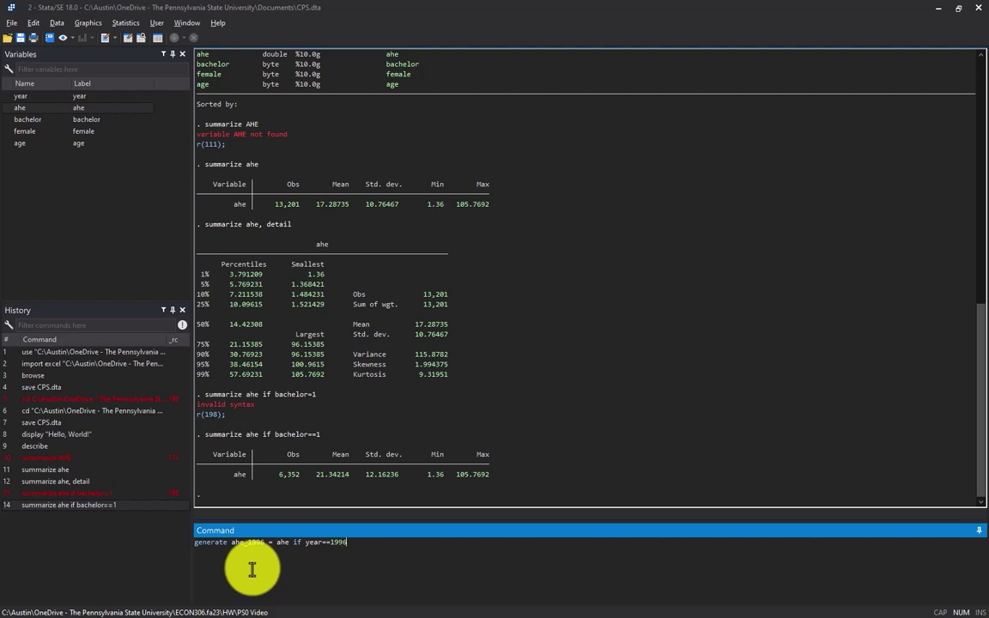
{"action": "key", "text": "Return"}
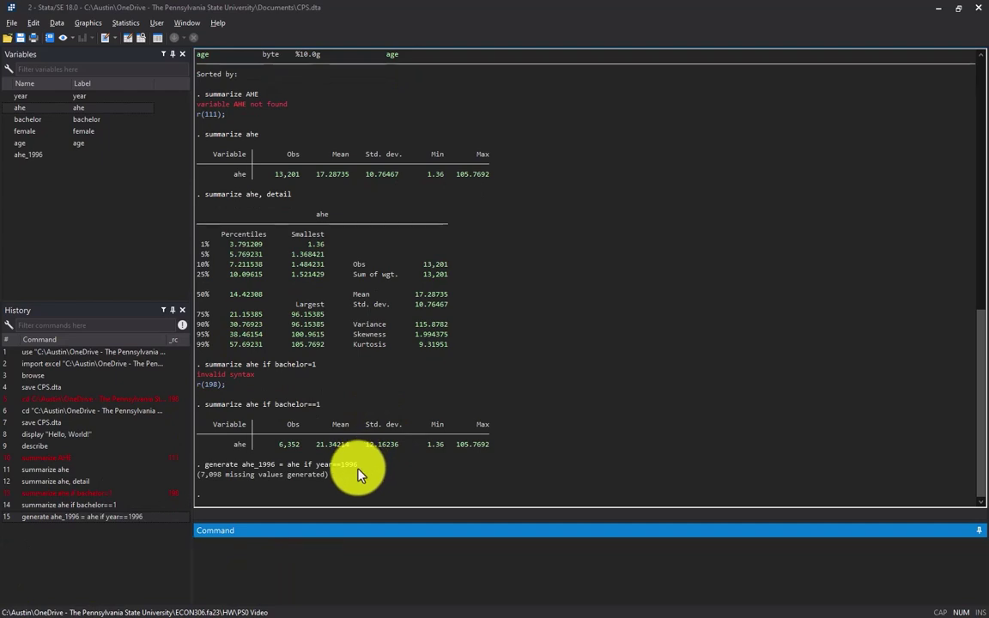
Step: Copy the generate ahe_1996 command from the results into the do-file, below the bachelor summary
{"action": "left_click_drag", "start_coordinate": [358, 464], "coordinate": [206, 471]}
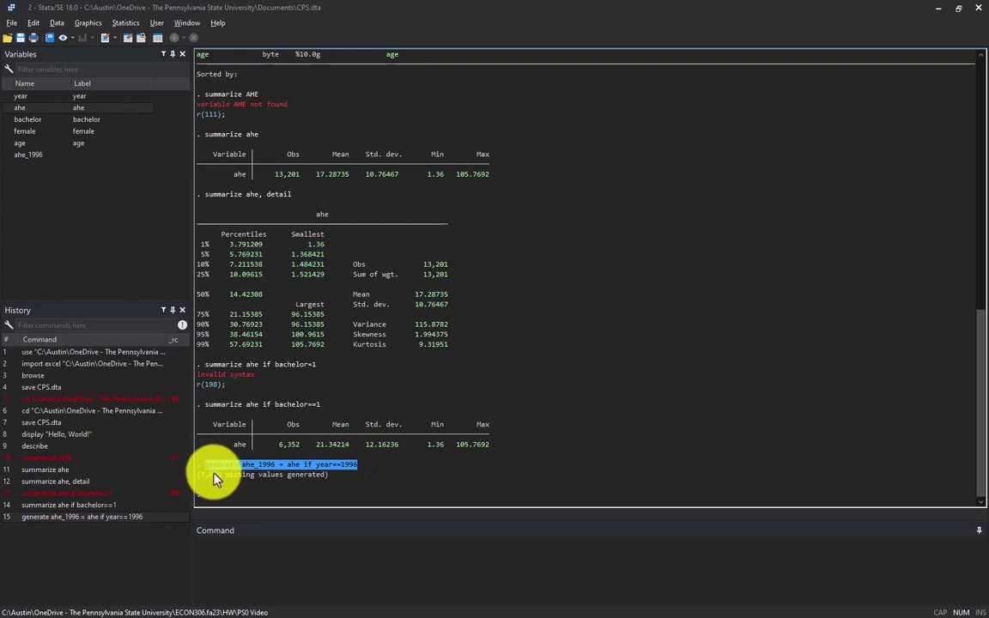
{"action": "key", "text": "ctrl+c"}
{"action": "key", "text": "ctrl+9"}
{"action": "key", "text": "ctrl+v"}
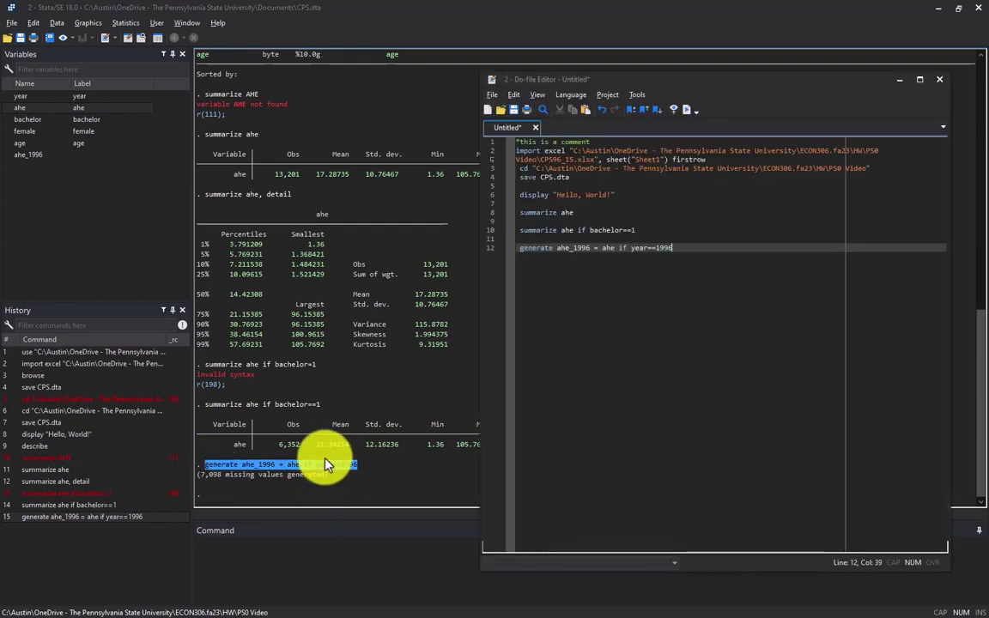
Step: Open the dataset for browsing with the br command
{"action": "key", "text": "ctrl+1"}
{"action": "type", "text": "br"}
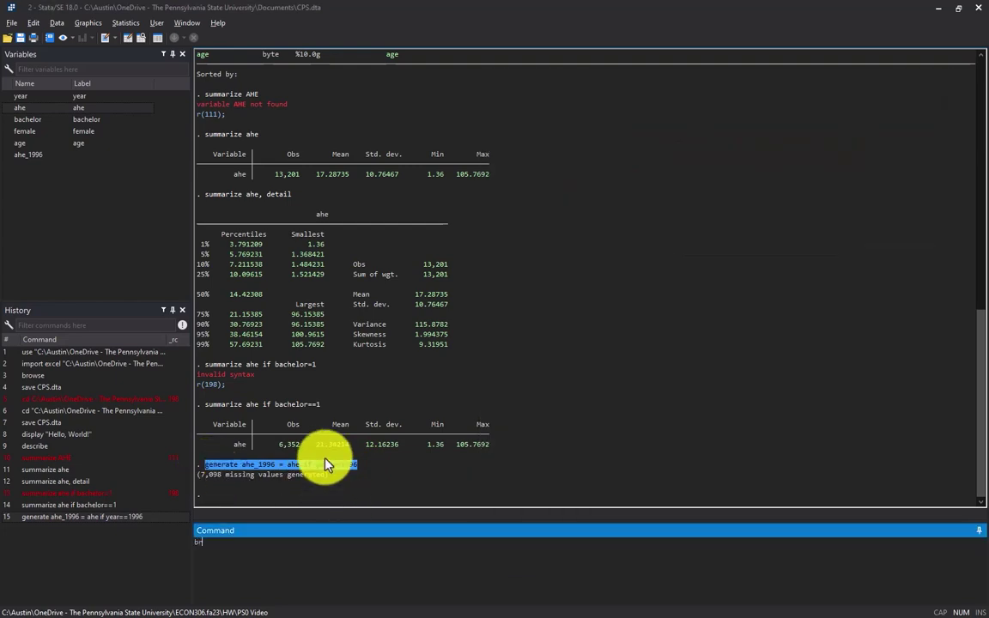
{"action": "key", "text": "BackSpace"}
{"action": "key", "text": "BackSpace"}
{"action": "type", "text": "br"}
{"action": "key", "text": "Return"}
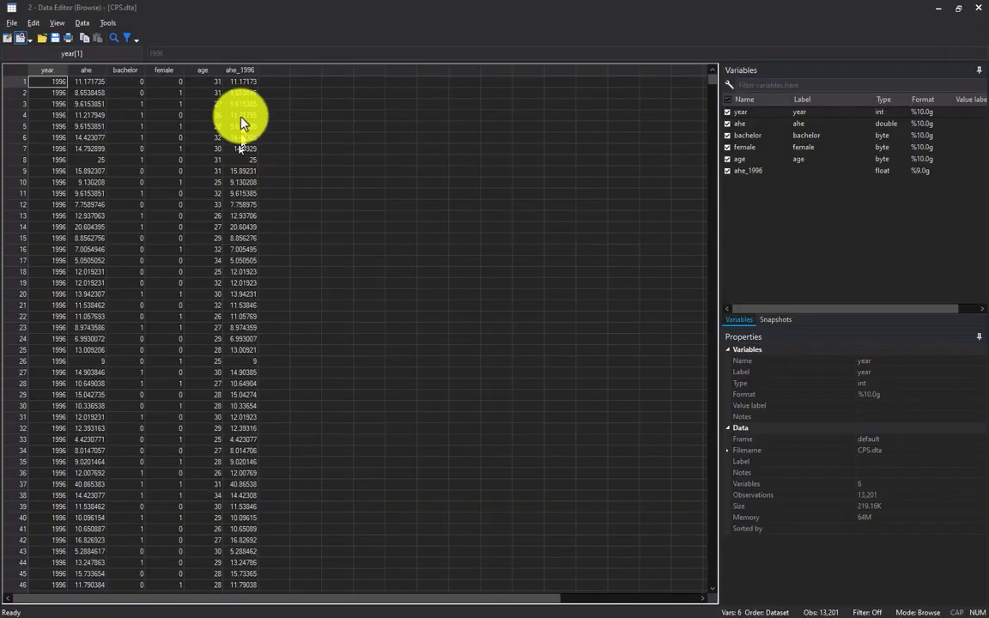
Step: Examine the ahe_1996 column for the 1996 observations
{"action": "left_click_drag", "start_coordinate": [241, 82], "coordinate": [239, 495]}
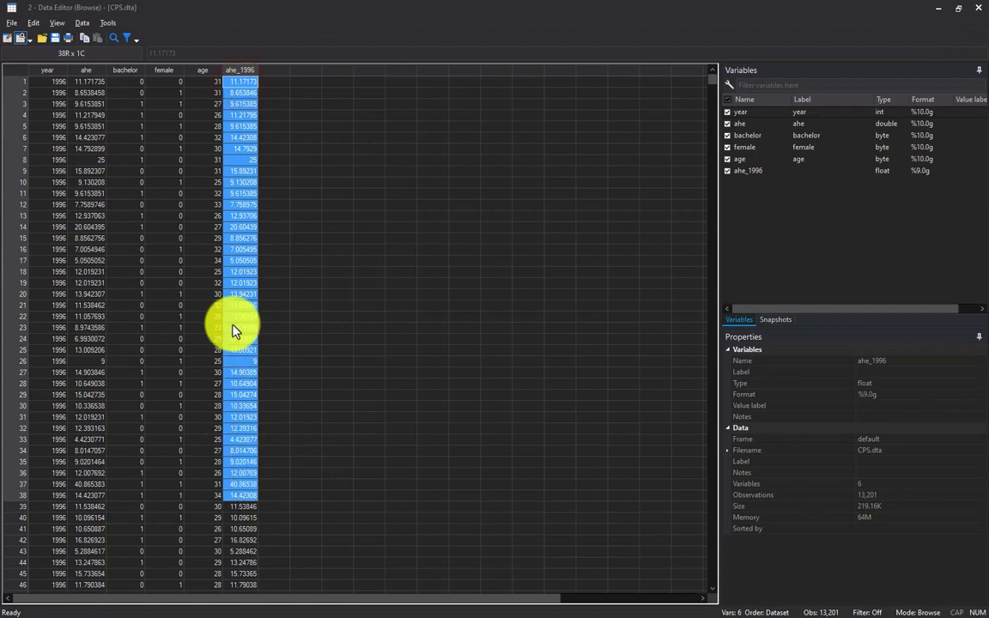
{"action": "left_click", "coordinate": [239, 70]}
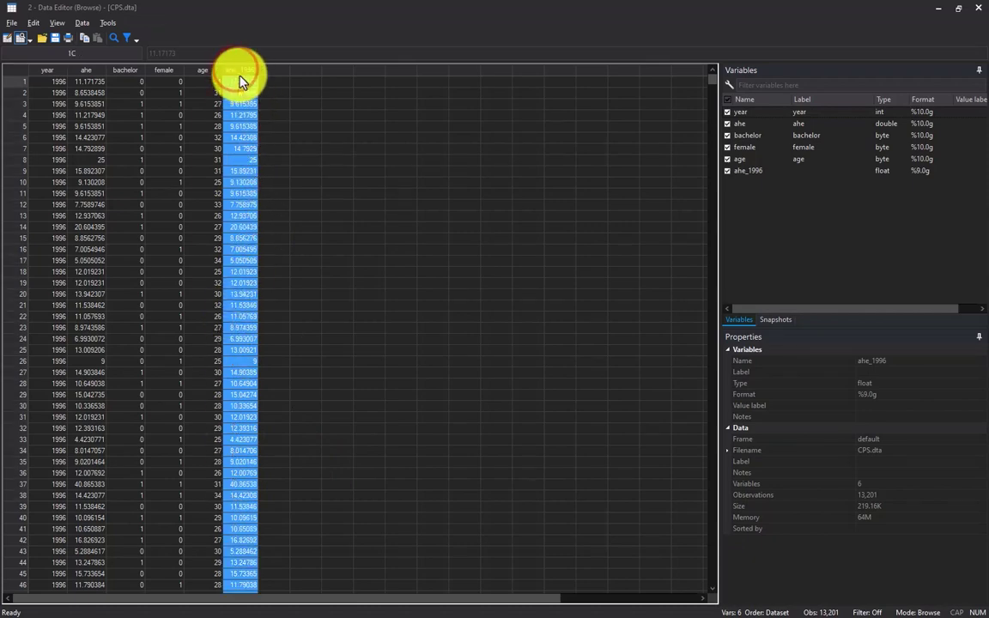
{"action": "left_click", "coordinate": [239, 137]}
{"action": "scroll", "coordinate": [234, 163], "scroll_direction": "down", "scroll_amount": 20}
{"action": "scroll", "coordinate": [232, 180], "scroll_direction": "down", "scroll_amount": 20}
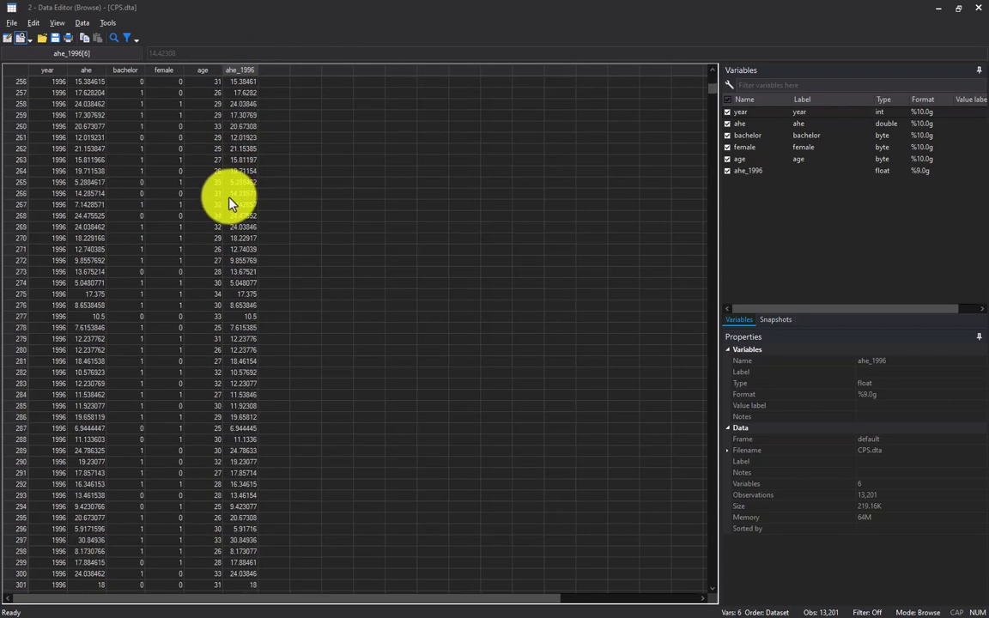
{"action": "left_click", "coordinate": [238, 215]}
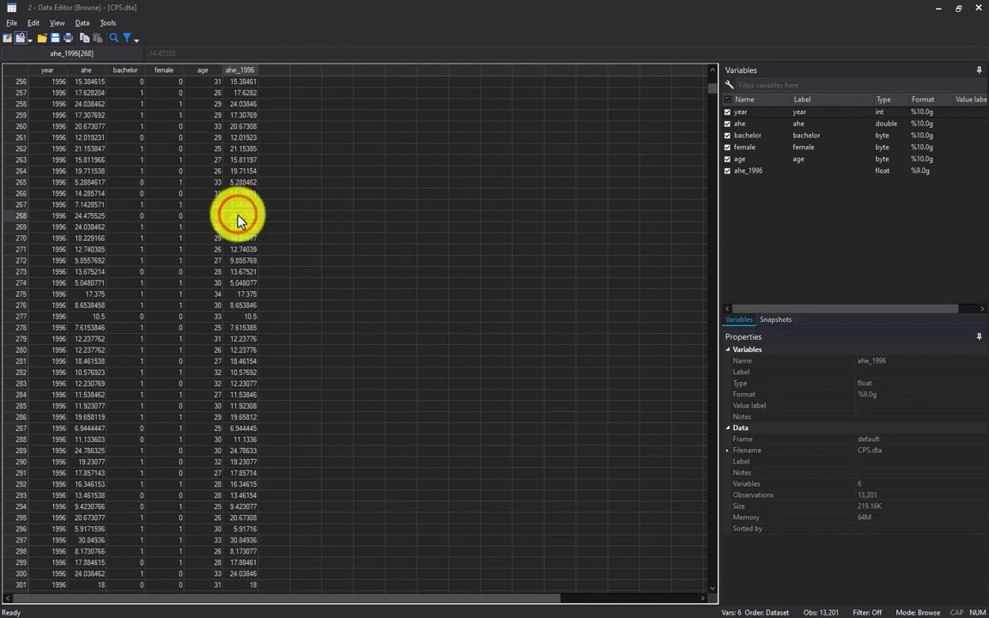
Step: Go to the last observation and examine the ahe_1996 and year values for the 2015 observations
{"action": "key", "text": "ctrl+Down"}
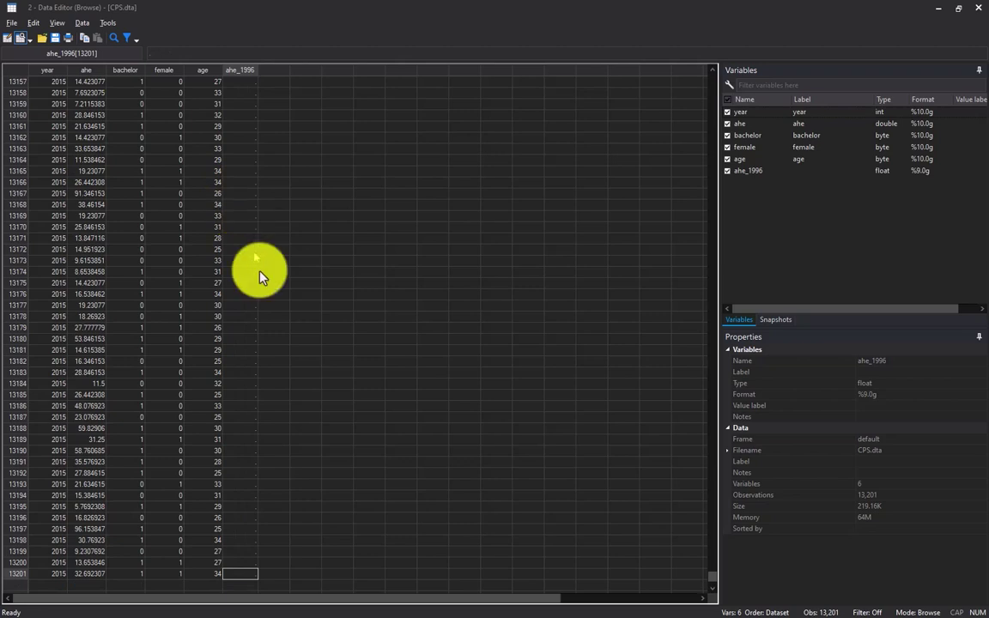
{"action": "left_click", "coordinate": [244, 376]}
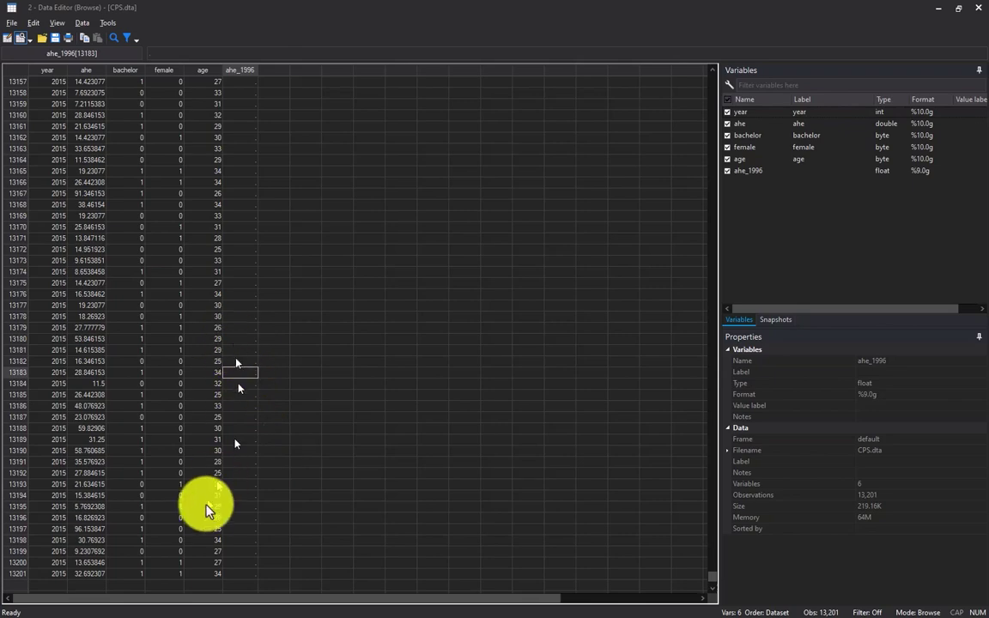
{"action": "scroll", "coordinate": [217, 483], "scroll_direction": "up", "scroll_amount": 6}
{"action": "scroll", "coordinate": [217, 482], "scroll_direction": "up", "scroll_amount": 20}
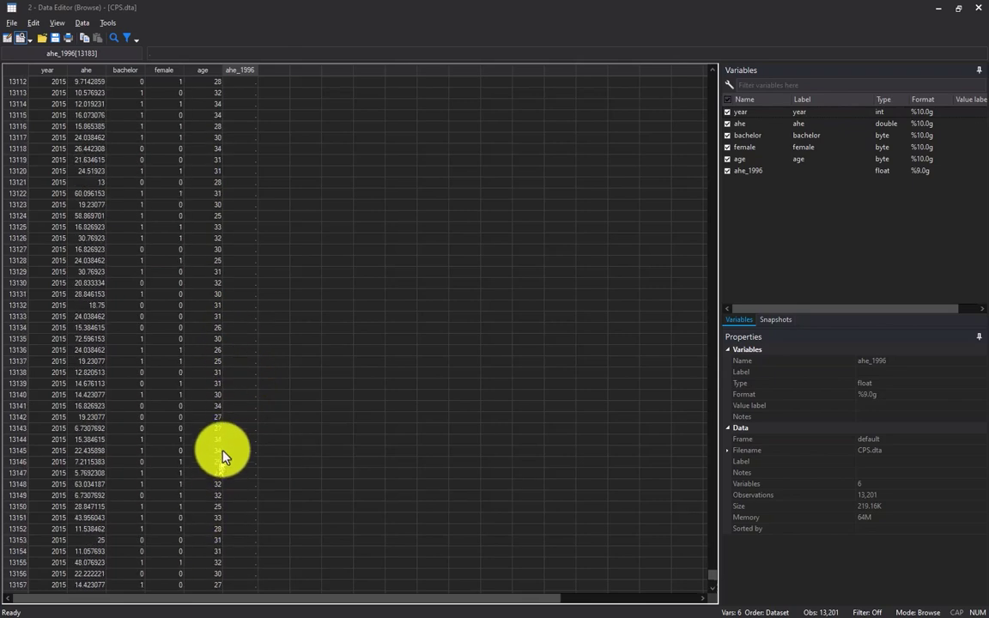
{"action": "scroll", "coordinate": [223, 292], "scroll_direction": "up", "scroll_amount": 9}
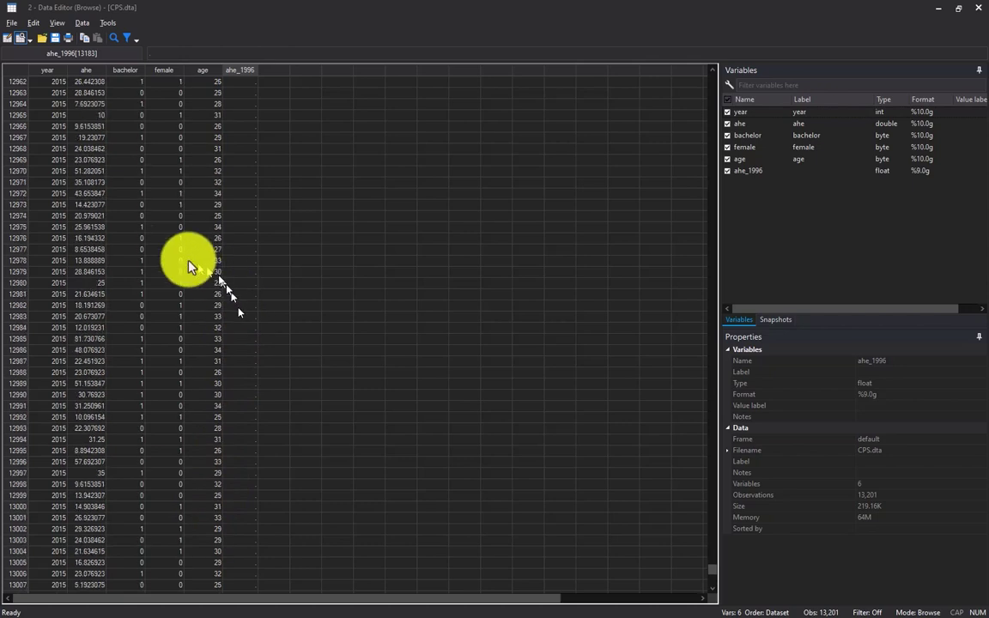
{"action": "left_click_drag", "start_coordinate": [50, 139], "coordinate": [54, 513]}
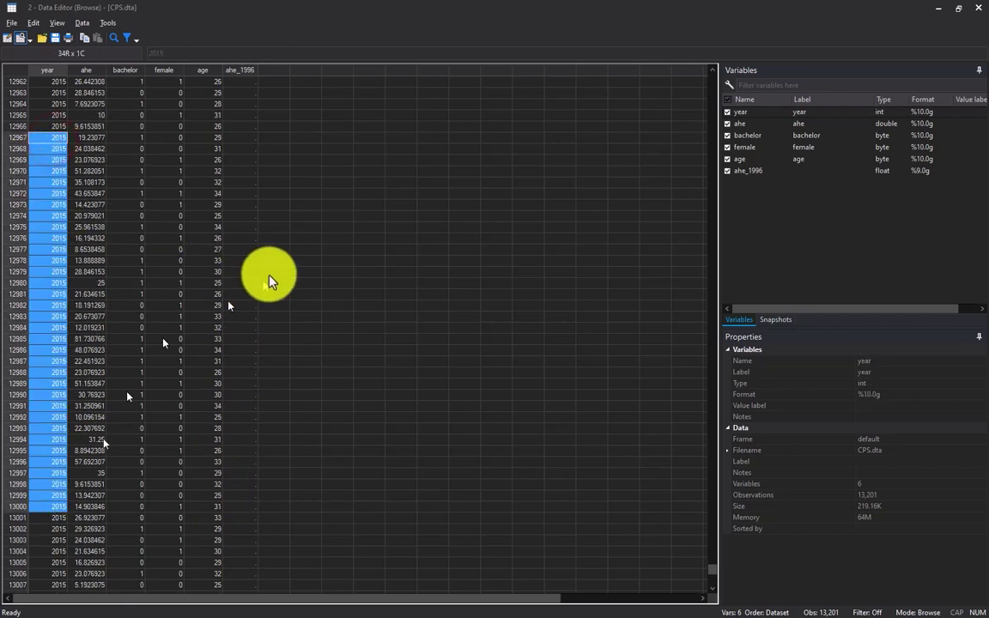
Step: Return to the first observation and examine the year values of the 1996 observations
{"action": "left_click", "coordinate": [240, 282]}
{"action": "key", "text": "ctrl+Up"}
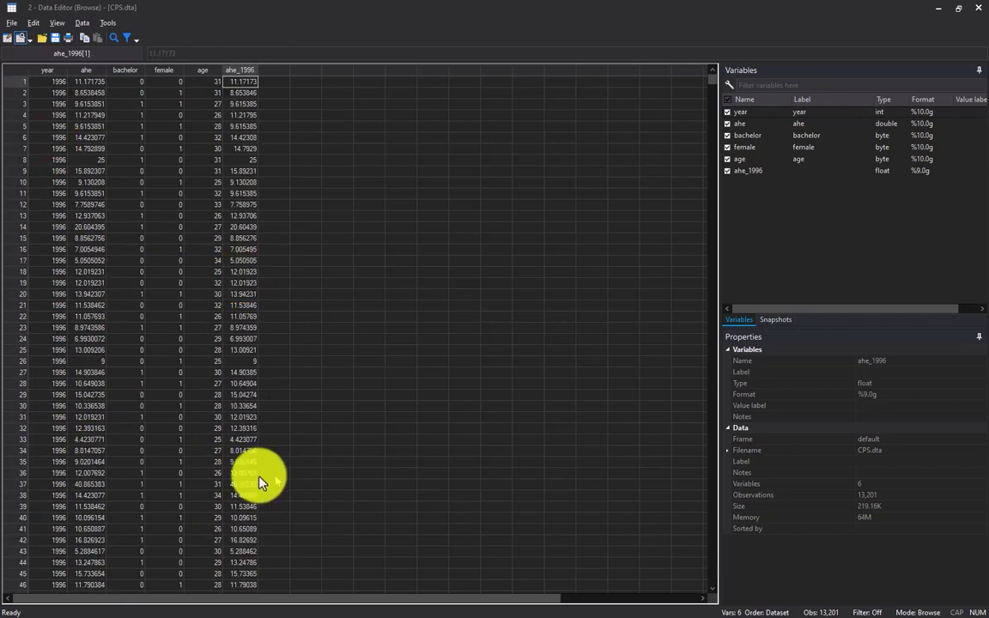
{"action": "left_click_drag", "start_coordinate": [57, 316], "coordinate": [62, 453]}
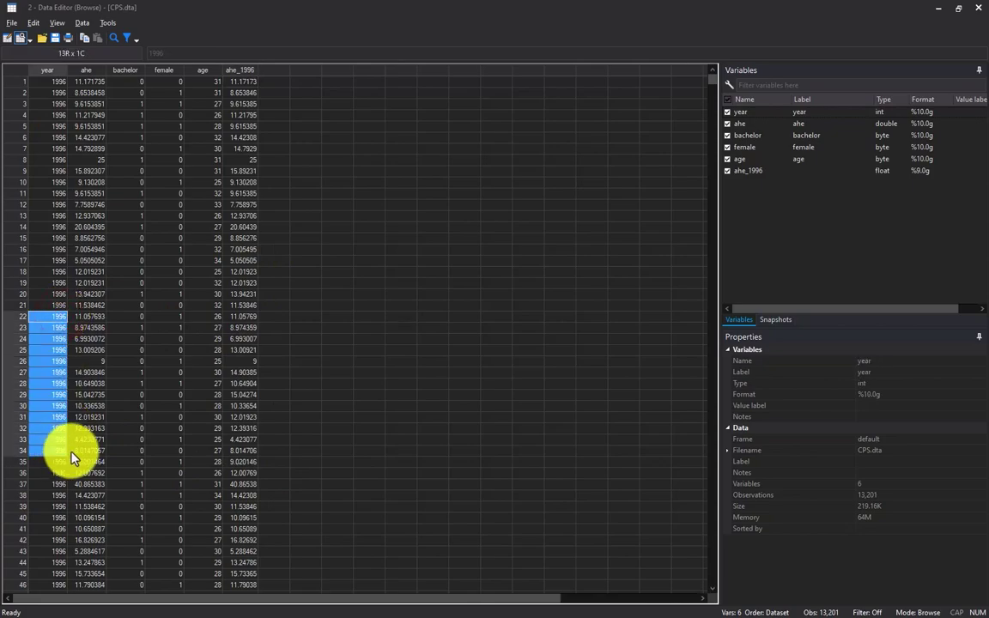
{"action": "left_click", "coordinate": [100, 382]}
Step: Replace the missing ahe_1996 values with 0 by running replace ahe_1996 = 0 if ahe_1996==
{"action": "key", "text": "alt+Tab"}
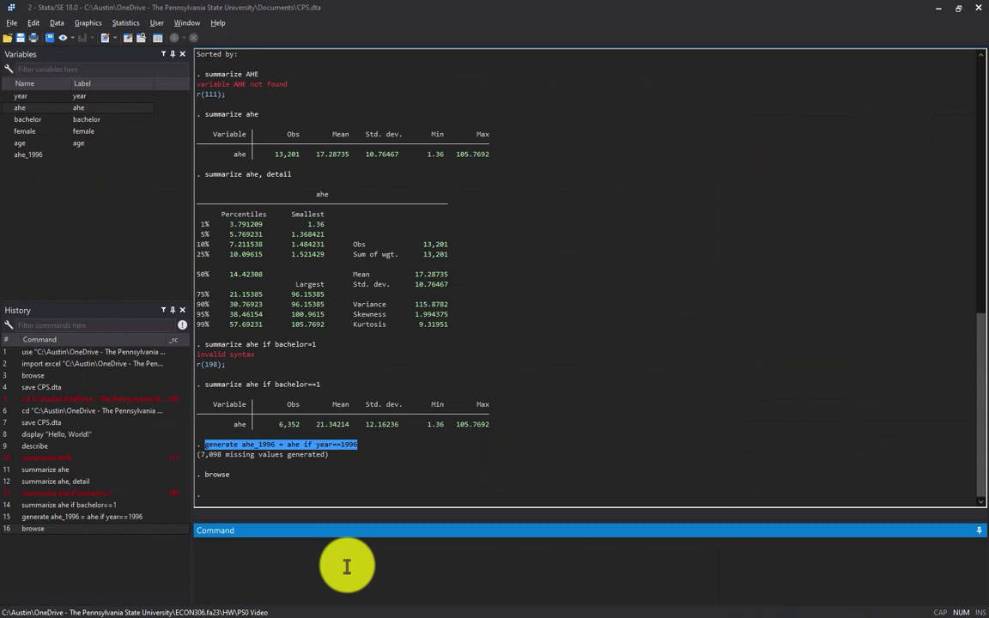
{"action": "type", "text": "replace ahe_1996 = 0 if ahe_1996=="}
{"action": "left_click_drag", "start_coordinate": [353, 541], "coordinate": [295, 544]}
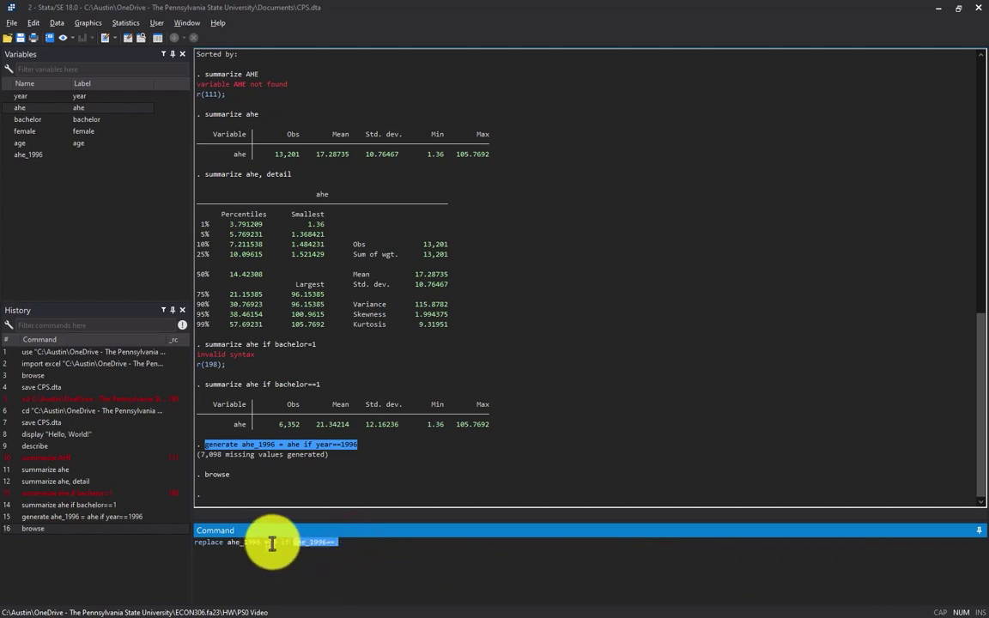
{"action": "left_click_drag", "start_coordinate": [278, 543], "coordinate": [230, 543]}
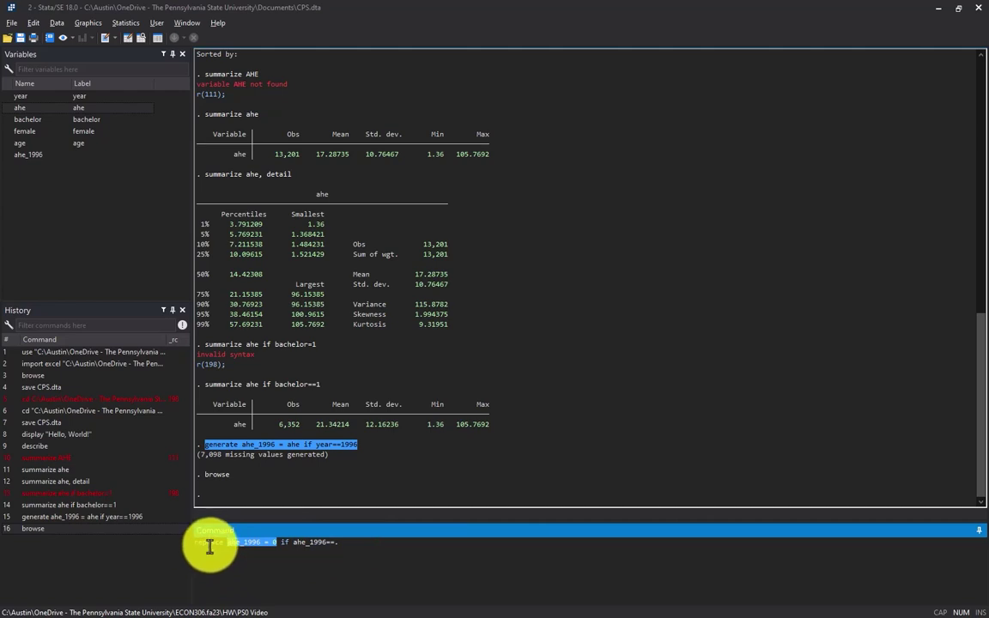
{"action": "double_click", "coordinate": [210, 543]}
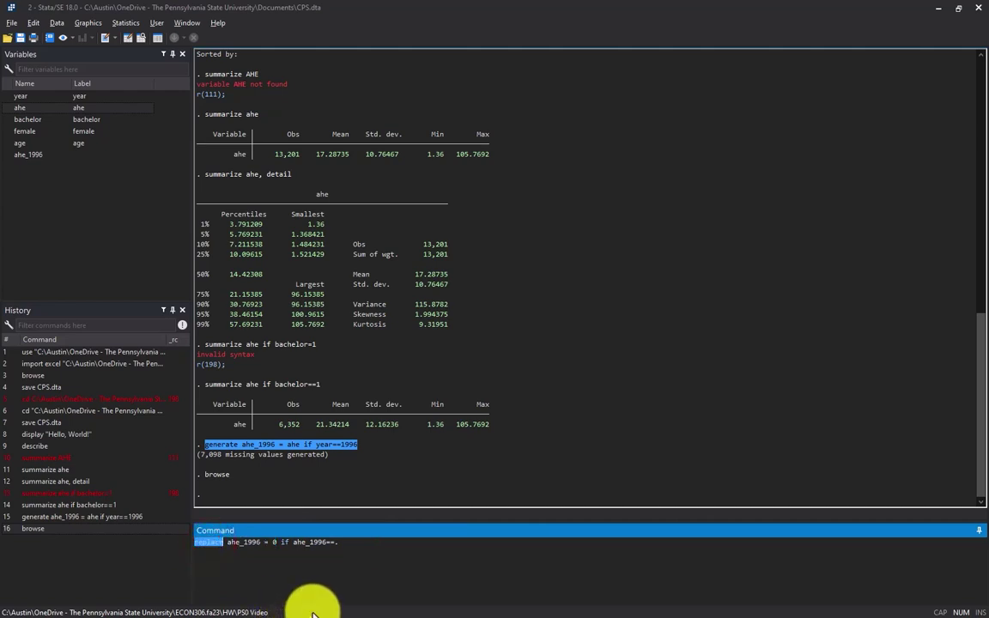
{"action": "left_click", "coordinate": [348, 541]}
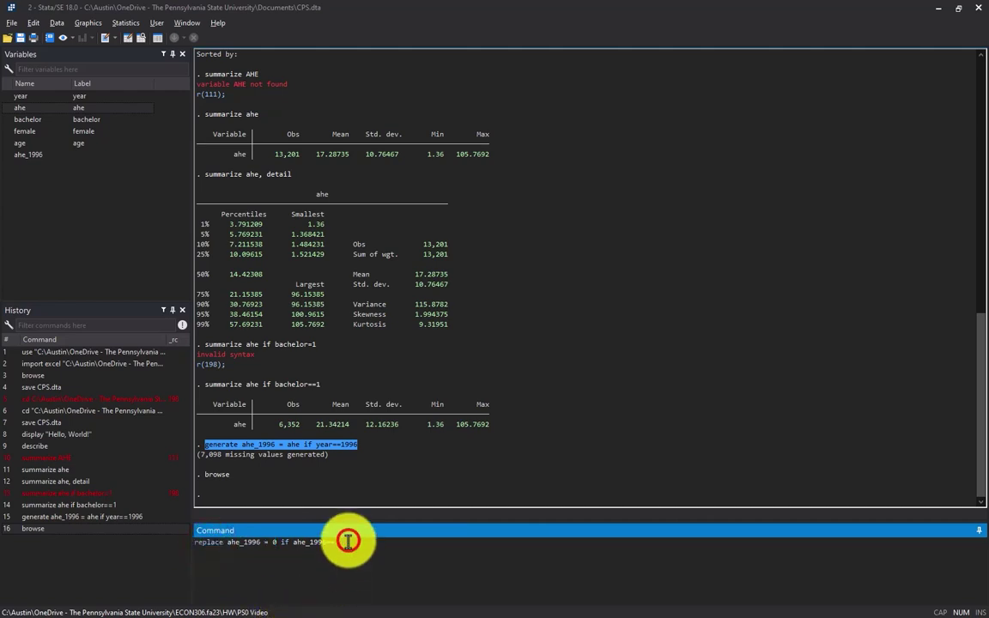
{"action": "key", "text": "Return"}
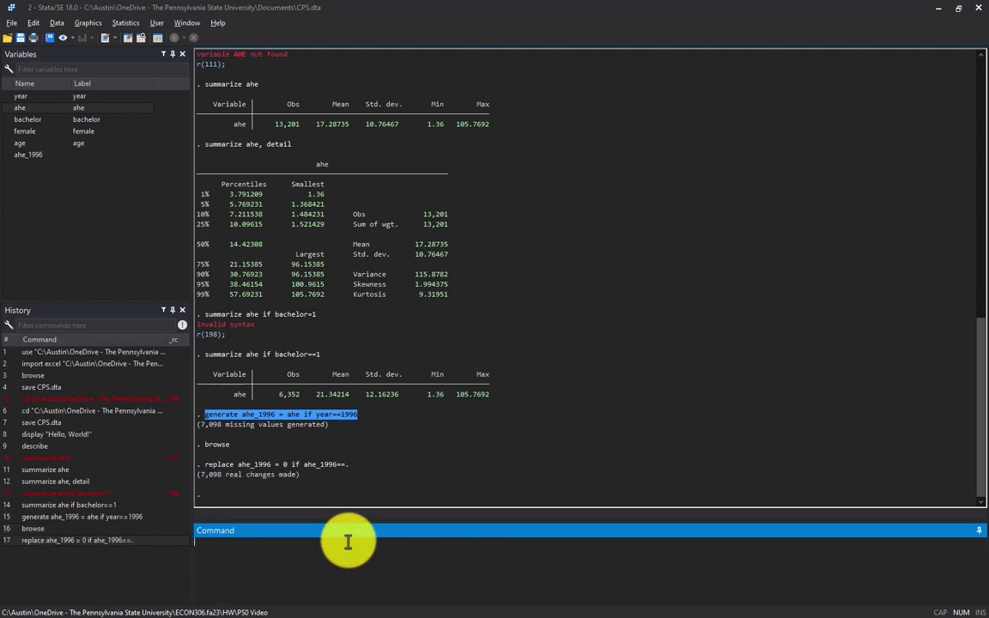
Step: Browse the dataset and examine the ahe_1996 values of the last 2015 observations, closing the browser when done
{"action": "type", "text": "browse"}
{"action": "key", "text": "Return"}
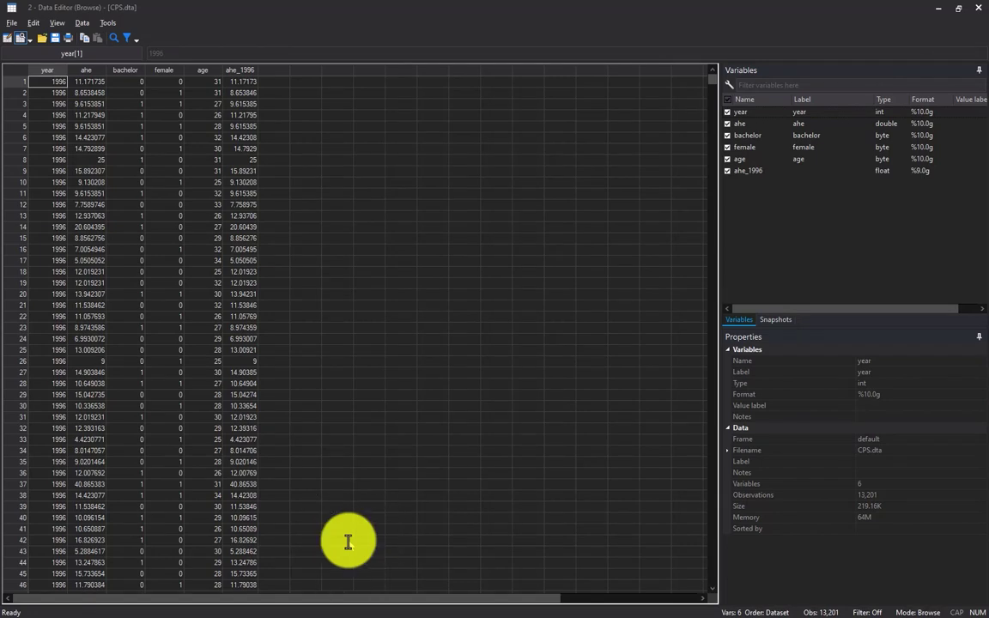
{"action": "key", "text": "ctrl+Down"}
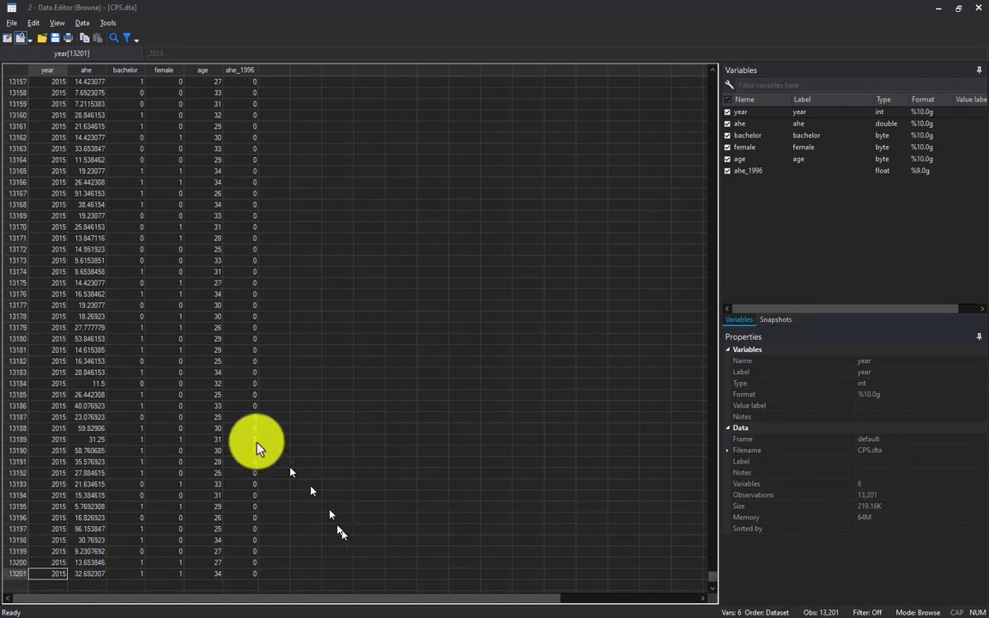
{"action": "left_click_drag", "start_coordinate": [234, 251], "coordinate": [239, 567]}
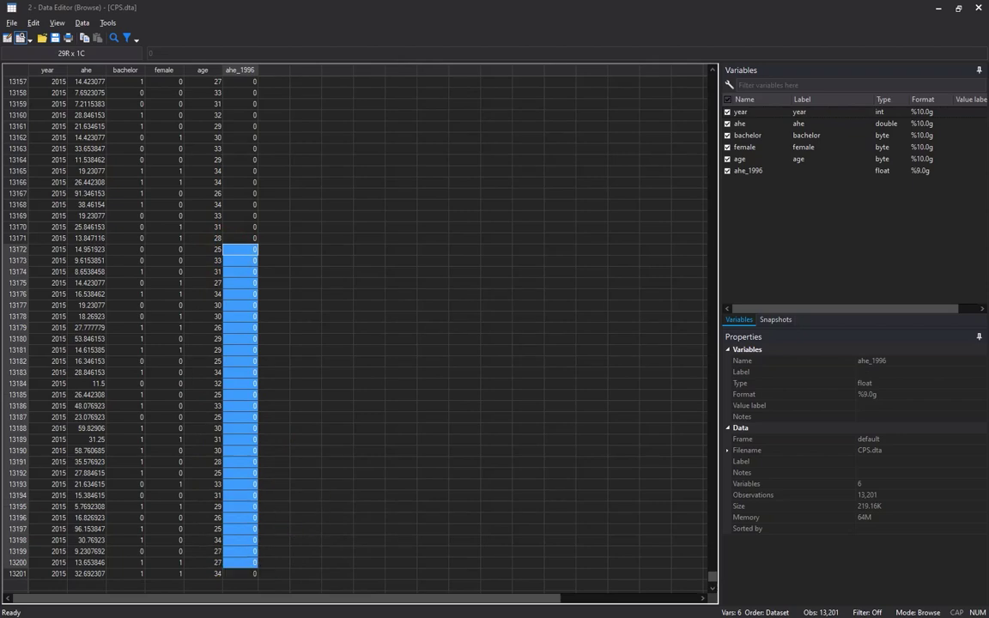
{"action": "left_click", "coordinate": [978, 8]}
Step: Copy the replace ahe_1996 command from the results into the do-file, below the generate command
{"action": "left_click_drag", "start_coordinate": [350, 444], "coordinate": [214, 447]}
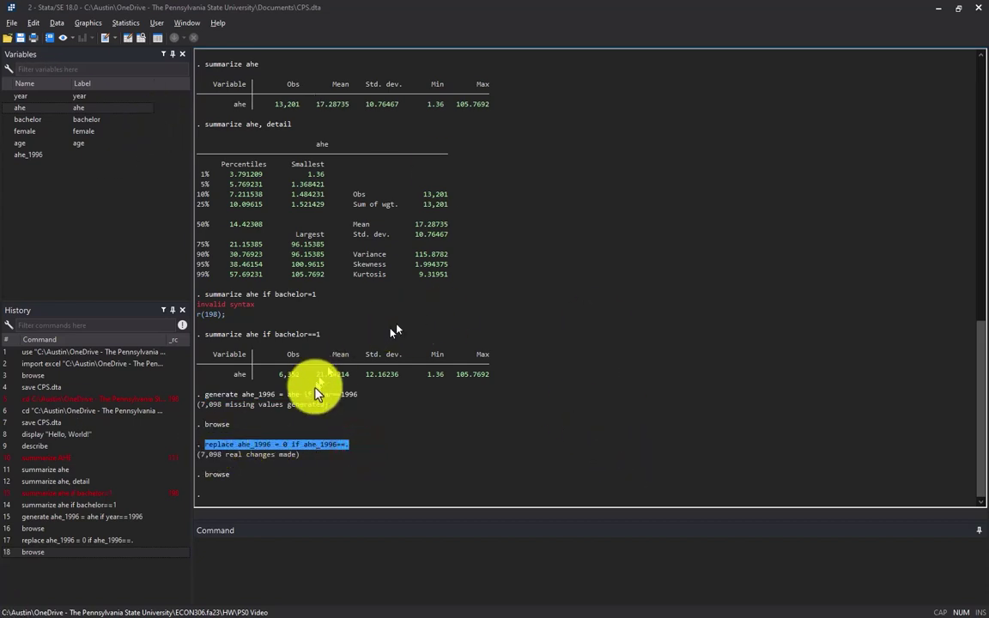
{"action": "left_click", "coordinate": [332, 442]}
{"action": "mouse_move", "coordinate": [357, 444]}
{"action": "left_mouse_down"}
{"action": "mouse_move", "coordinate": [279, 443]}
{"action": "mouse_move", "coordinate": [225, 421]}
{"action": "left_mouse_up"}
{"action": "key", "text": "ctrl+c"}
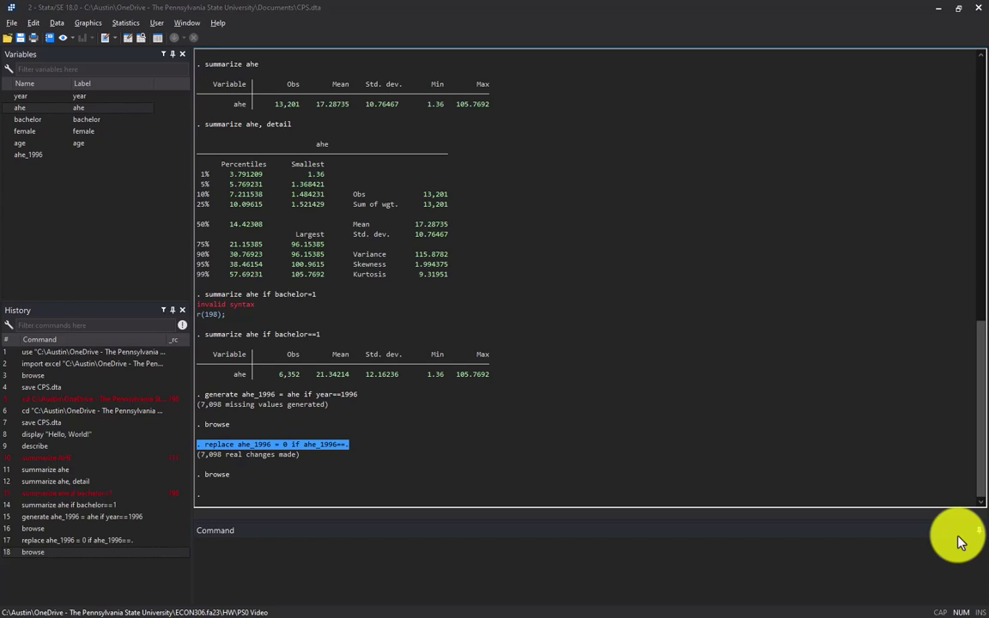
{"action": "key", "text": "ctrl+9"}
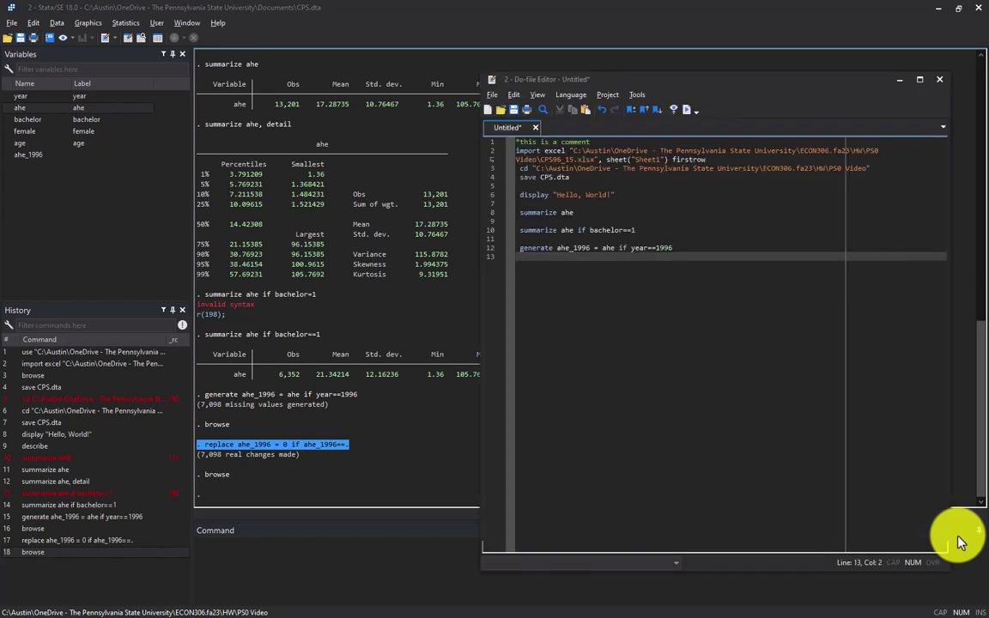
{"action": "key", "text": "ctrl+v"}
Step: Remove the leading periods and spaces from the pasted command lines in the do-file
{"action": "key", "text": "Up"}
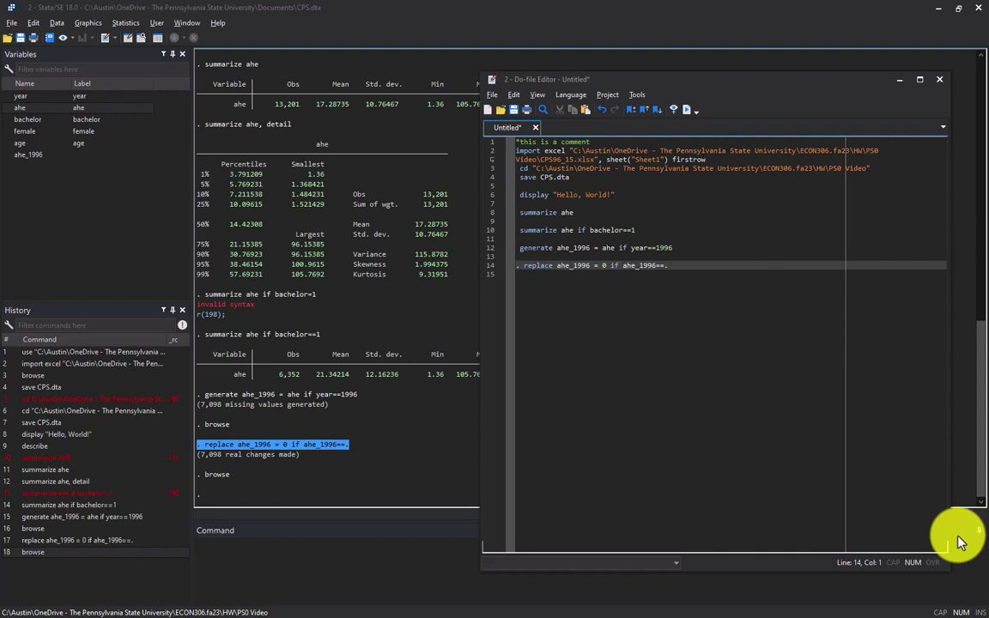
{"action": "key", "text": "Delete"}
{"action": "key", "text": "Delete"}
{"action": "key", "text": "Delete"}
{"action": "key", "text": "Up"}
{"action": "key", "text": "Up"}
{"action": "key", "text": "Delete"}
{"action": "key", "text": "Up"}
{"action": "key", "text": "Up"}
{"action": "key", "text": "Delete"}
{"action": "key", "text": "Up"}
{"action": "key", "text": "Up"}
{"action": "key", "text": "Delete"}
{"action": "key", "text": "Up"}
{"action": "key", "text": "Up"}
{"action": "key", "text": "Delete"}
{"action": "key", "text": "Up"}
{"action": "key", "text": "Up"}
{"action": "key", "text": "Delete"}
{"action": "key", "text": "Up"}
{"action": "key", "text": "Delete"}
{"action": "key", "text": "ctrl+End"}
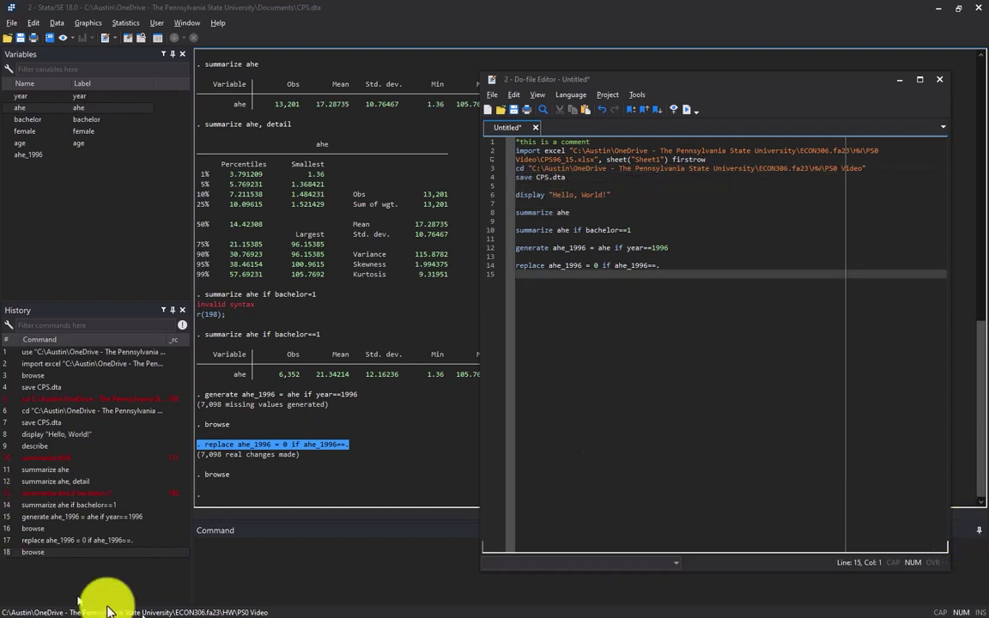
Step: Insert a blank line below the opening comment in the do-file
{"action": "left_click", "coordinate": [332, 571]}
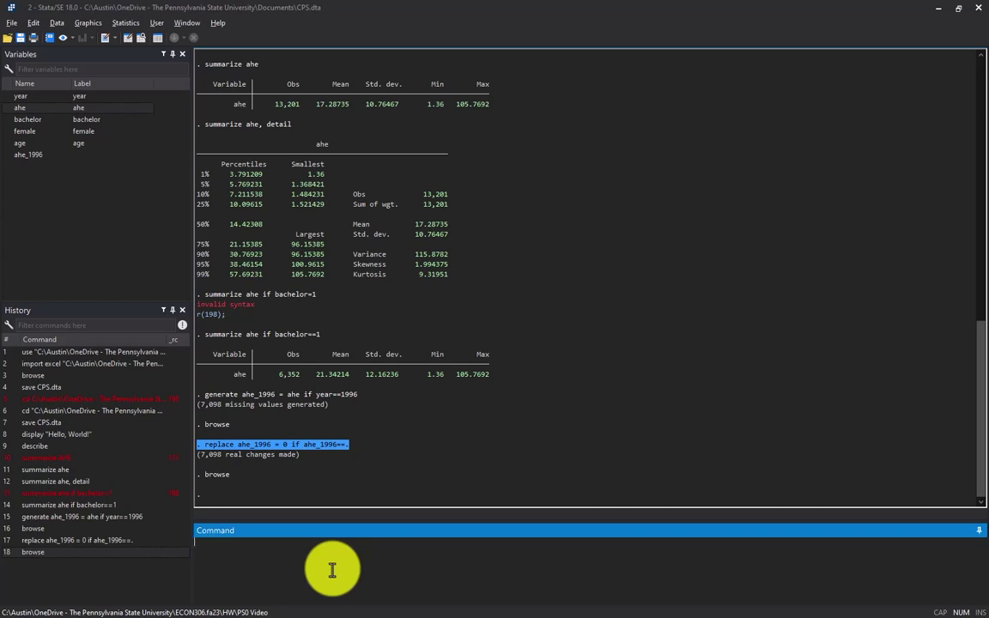
{"action": "key", "text": "alt+Tab"}
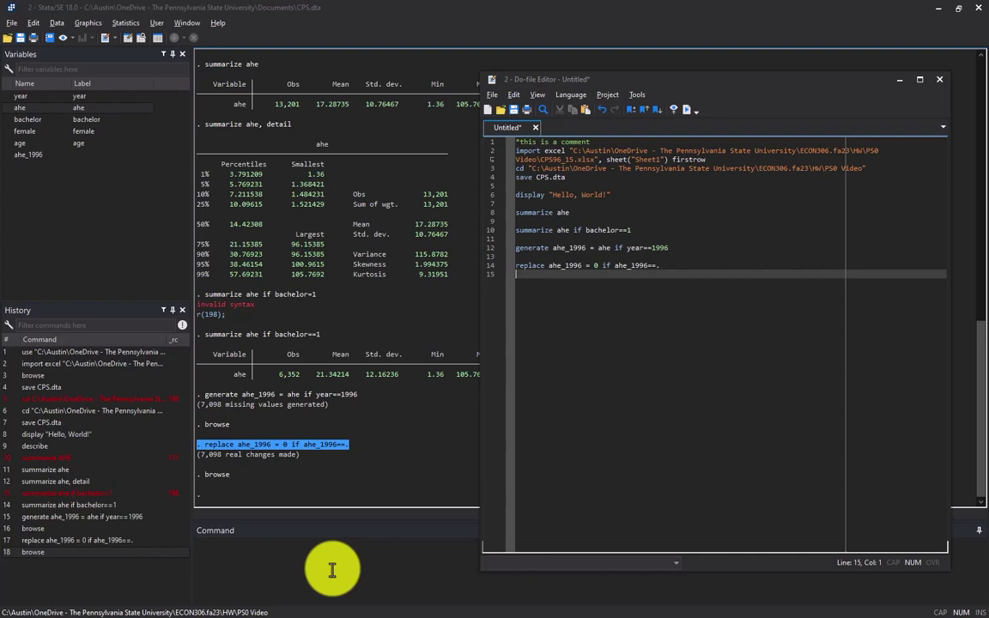
{"action": "left_click", "coordinate": [611, 142]}
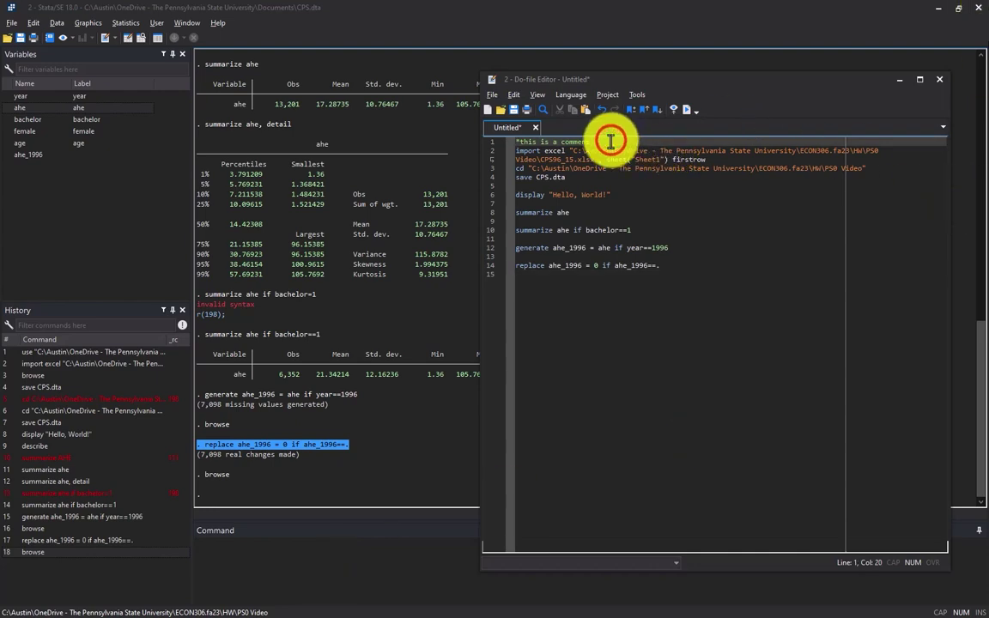
{"action": "key", "text": "Return"}
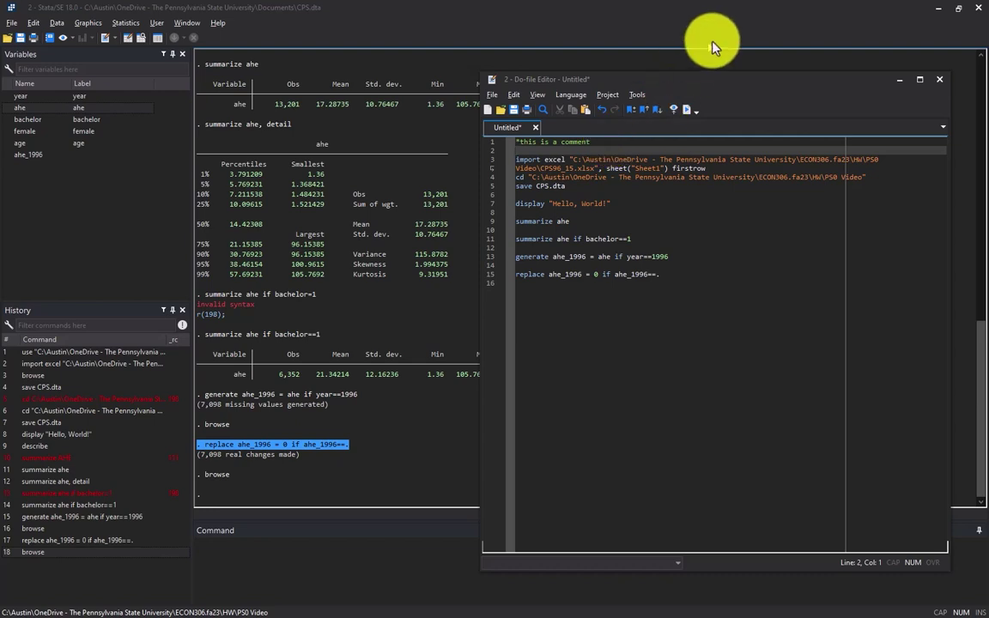
Step: Save the do-file as PS0 Video.do in the PS0 Video folder and locate the saved file in File Explorer
{"action": "left_click", "coordinate": [495, 94]}
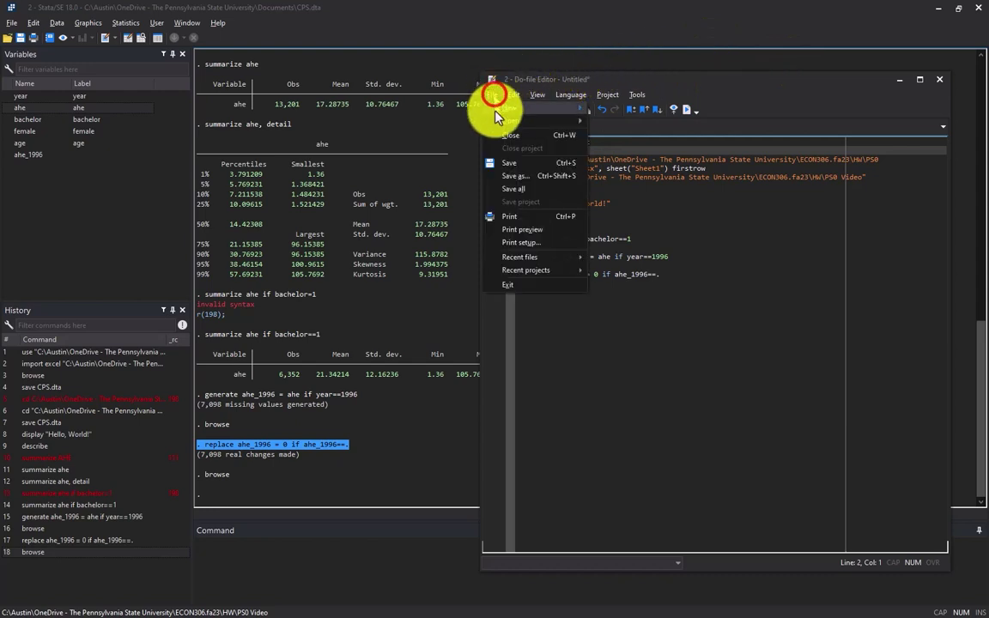
{"action": "left_click", "coordinate": [507, 164]}
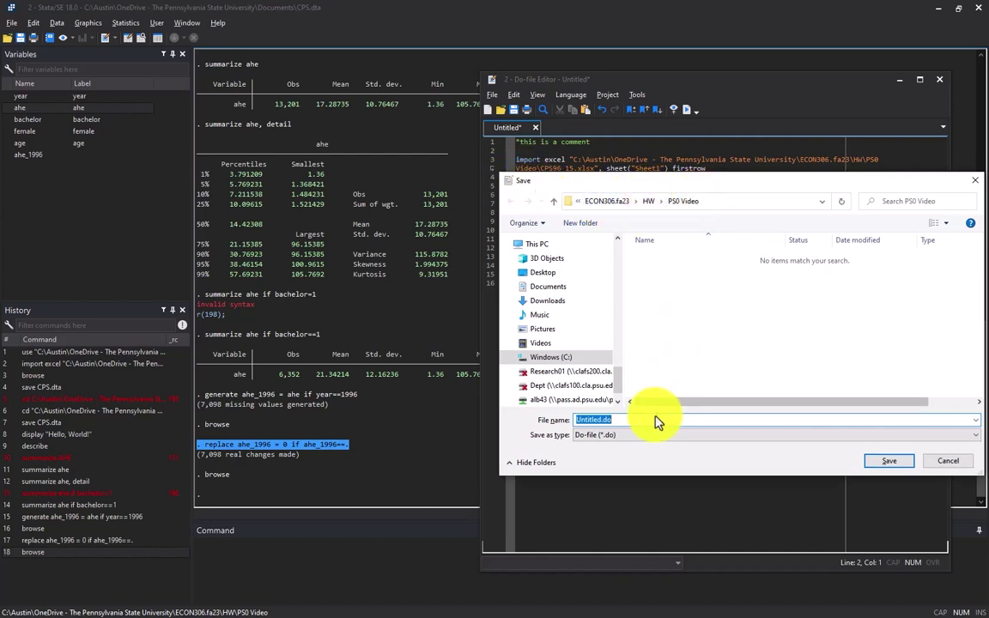
{"action": "type", "text": "PS0 Video"}
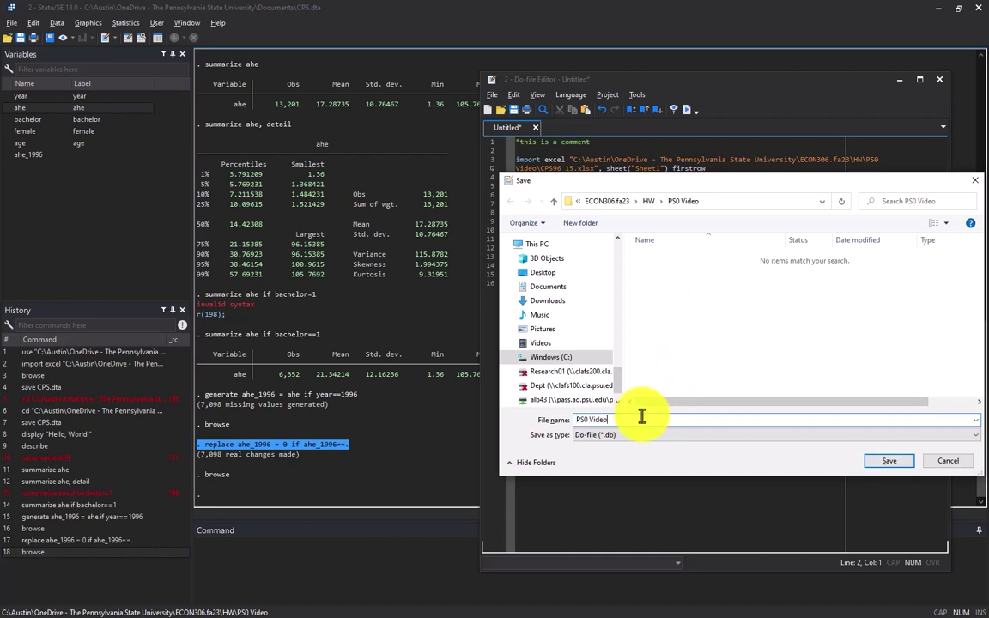
{"action": "type", "text": ".do"}
{"action": "left_click", "coordinate": [888, 461]}
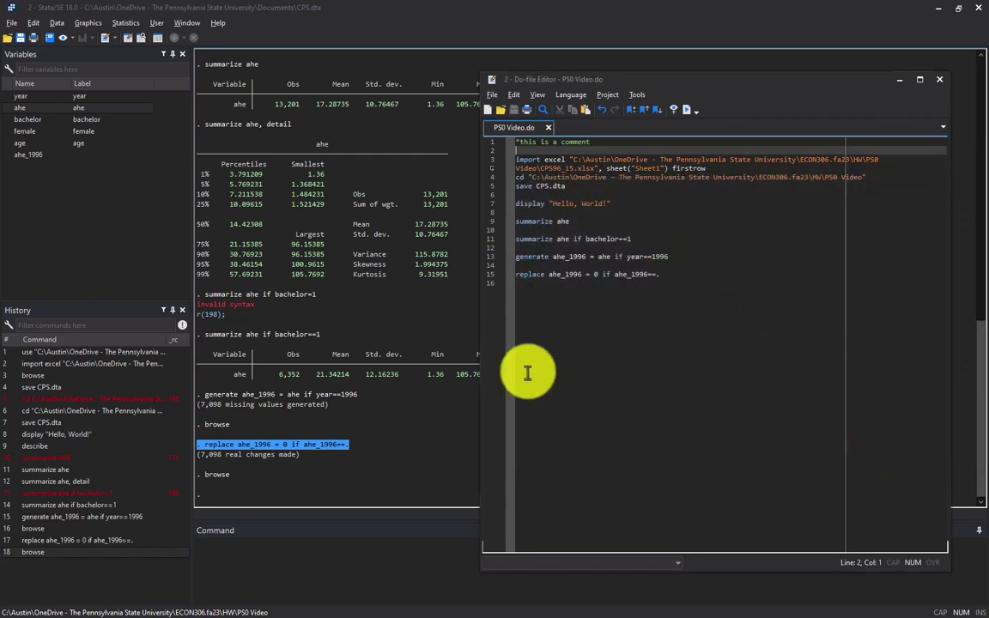
{"action": "key", "text": "alt+Tab"}
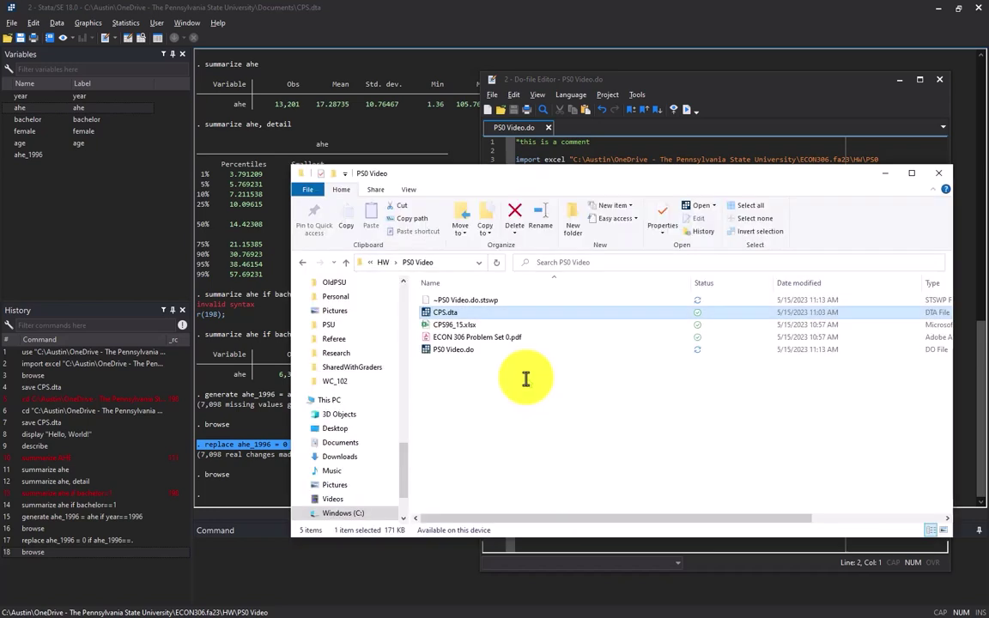
{"action": "left_click", "coordinate": [460, 350]}
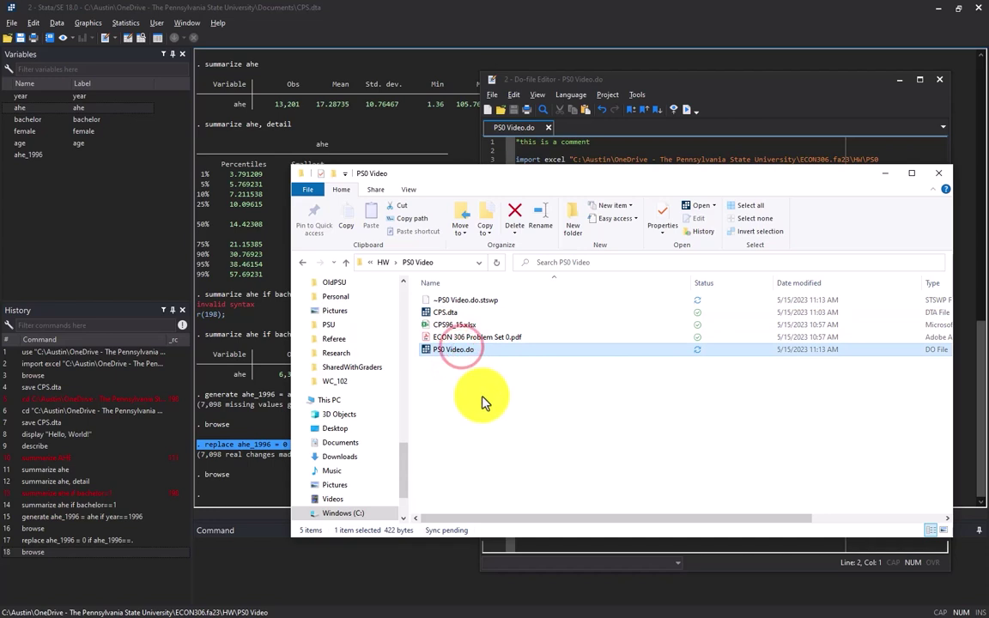
Step: Add the lines clear and log using PS0video below the comment in the do-file, followed by a blank line
{"action": "left_click", "coordinate": [695, 151]}
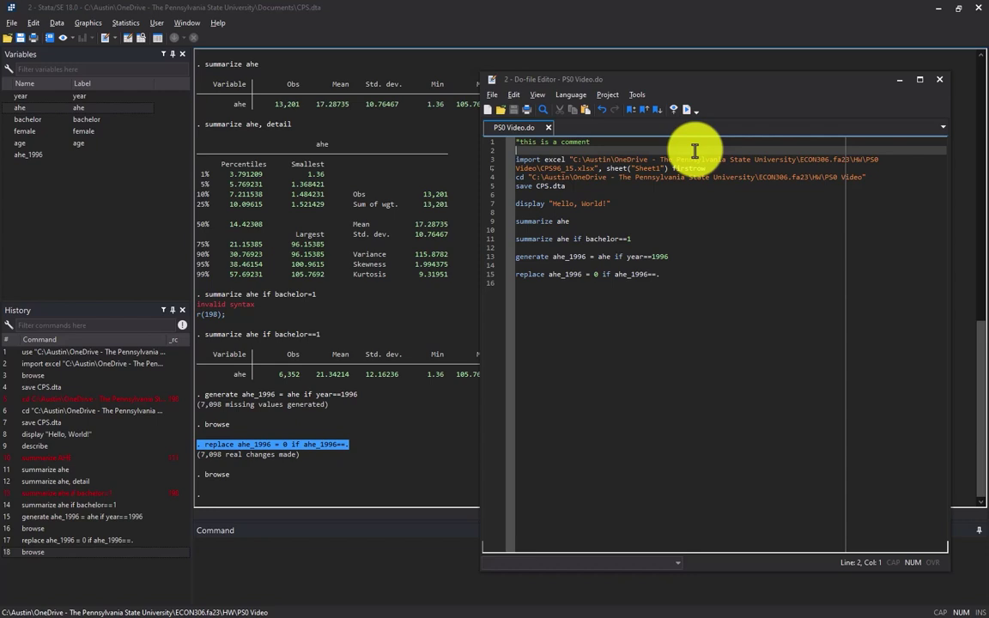
{"action": "type", "text": "clear"}
{"action": "key", "text": "Return"}
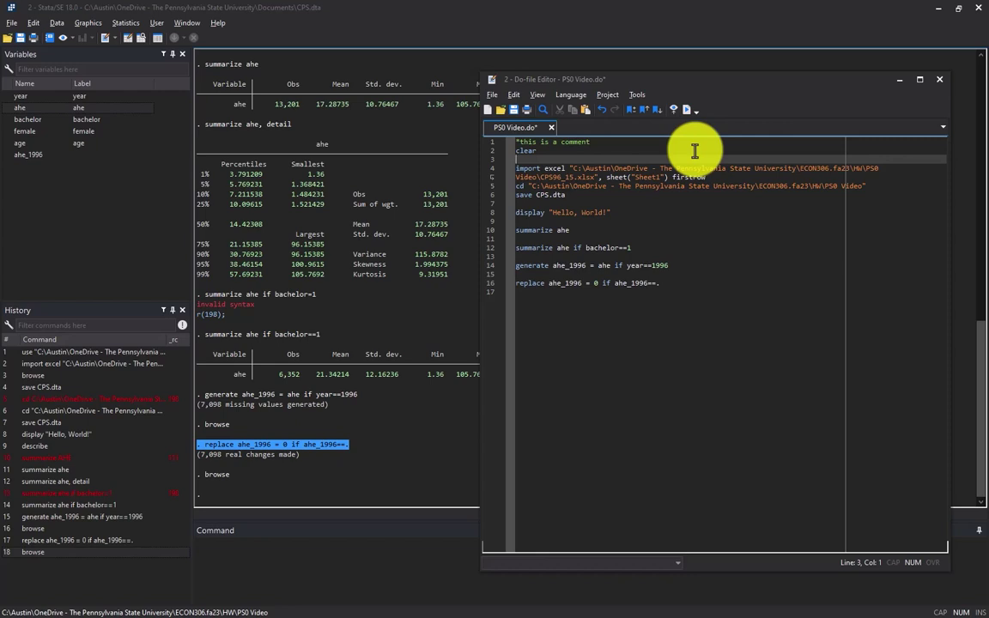
{"action": "type", "text": "log using"}
{"action": "type", "text": "PS"}
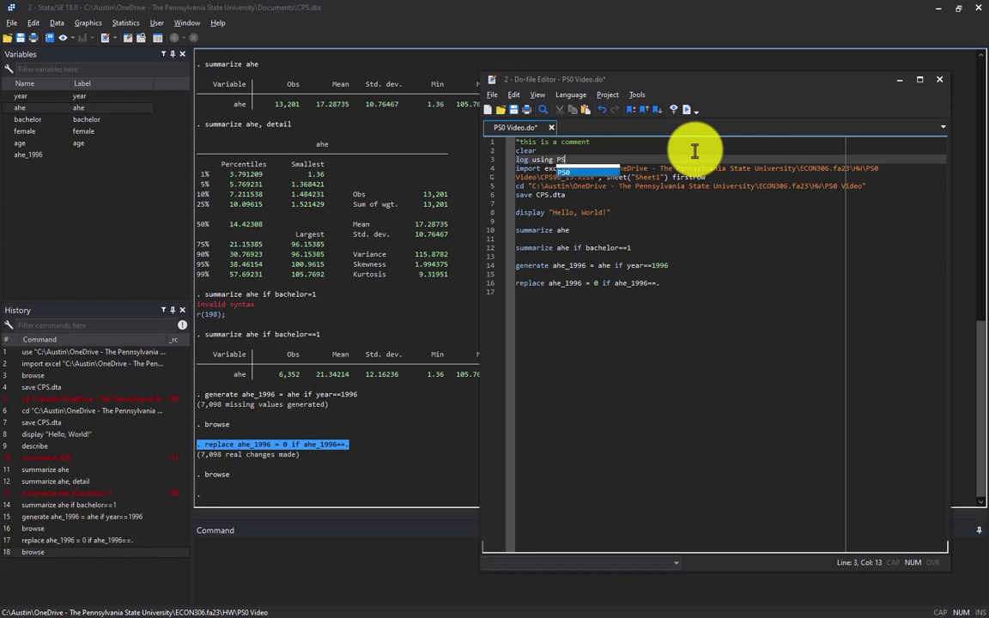
{"action": "type", "text": "0video"}
{"action": "key", "text": "Return"}
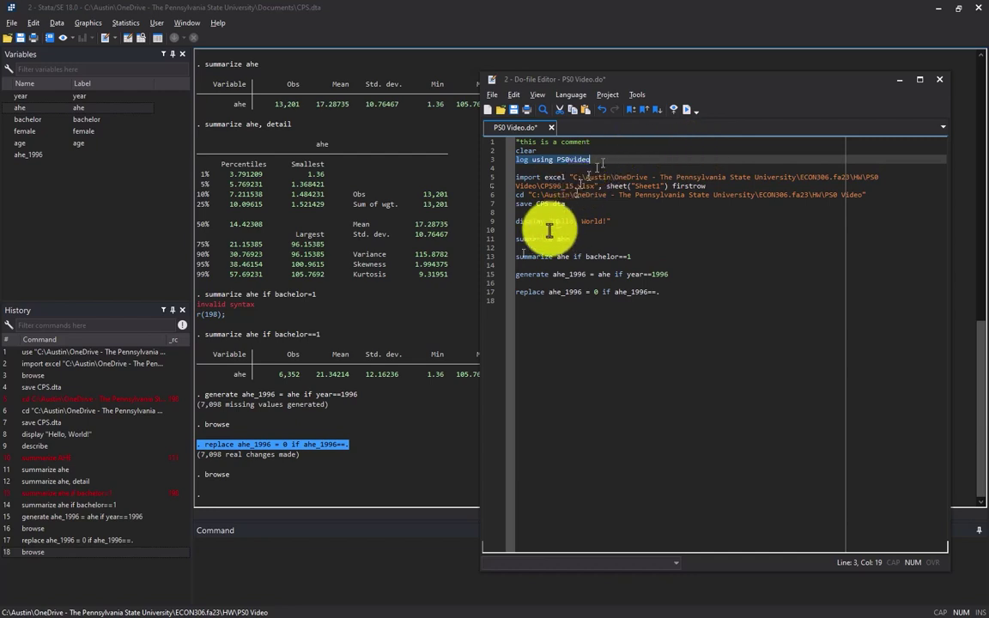
Step: Start a log file by running log using PS0video in the main Stata window
{"action": "left_click", "coordinate": [266, 564]}
{"action": "type", "text": "log using PS0video"}
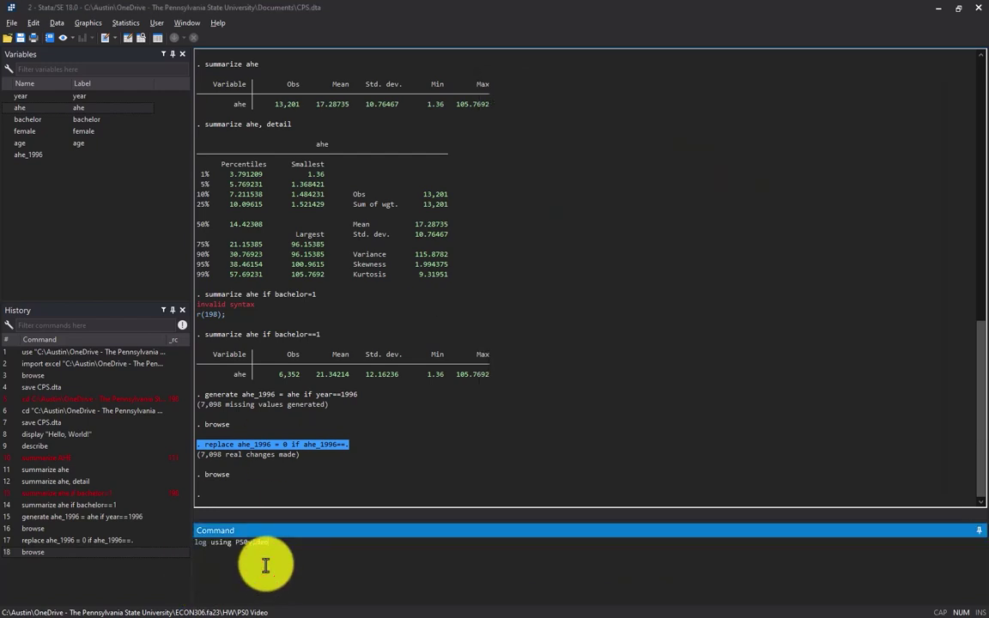
{"action": "key", "text": "Return"}
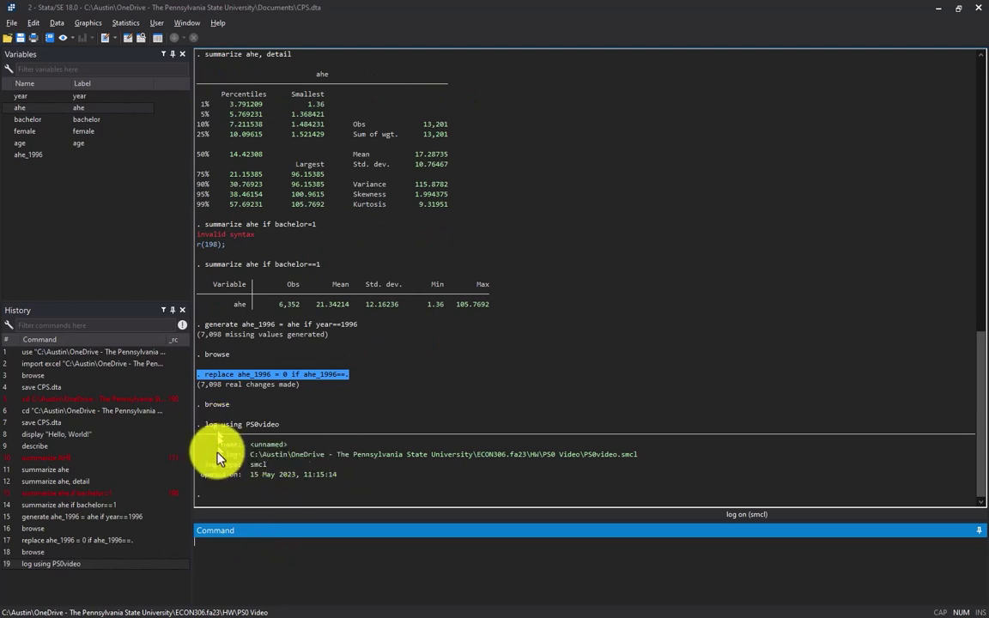
Step: Examine the log file's path and extension in the results and locate PS0video.smcl in the PS0 Video folder
{"action": "left_click_drag", "start_coordinate": [242, 455], "coordinate": [633, 497]}
{"action": "left_click", "coordinate": [659, 455]}
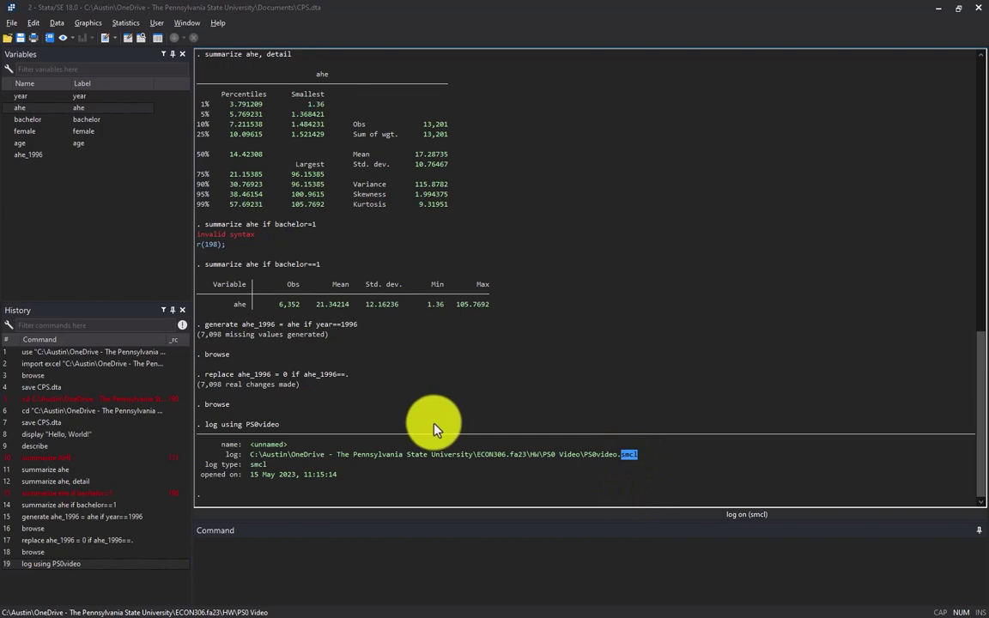
{"action": "key", "text": "alt+Tab"}
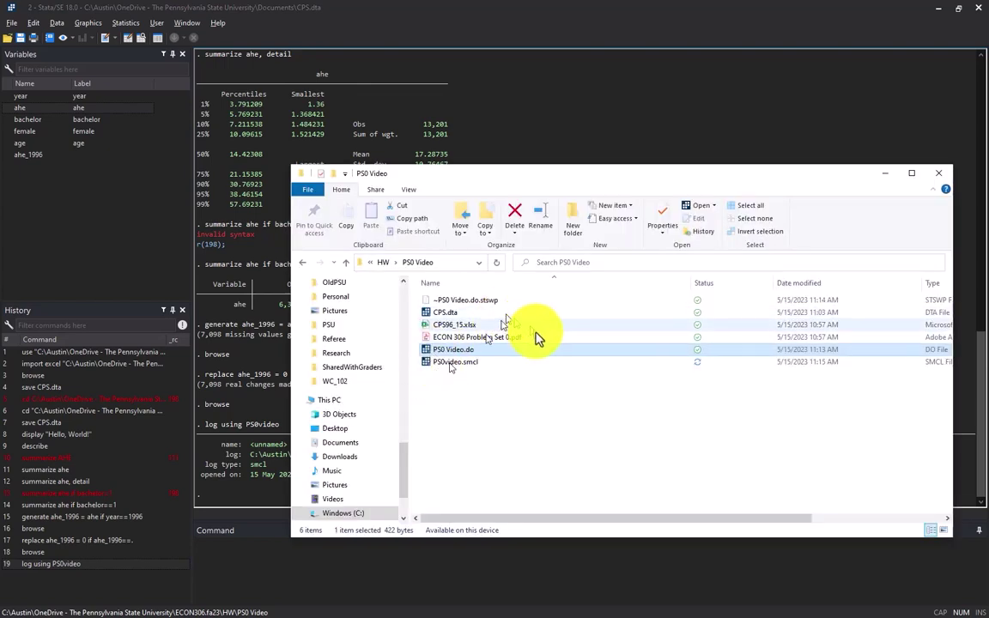
{"action": "left_click", "coordinate": [535, 381]}
{"action": "left_click", "coordinate": [464, 362]}
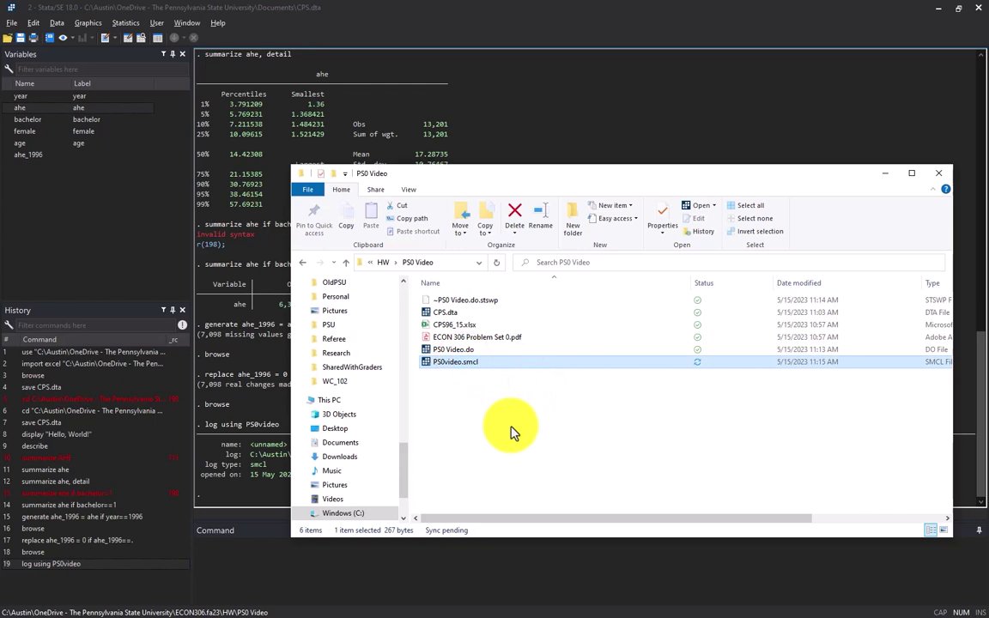
Step: Add the line log close at the end of the do-file, separated by a blank line from the replace command
{"action": "left_click", "coordinate": [293, 557]}
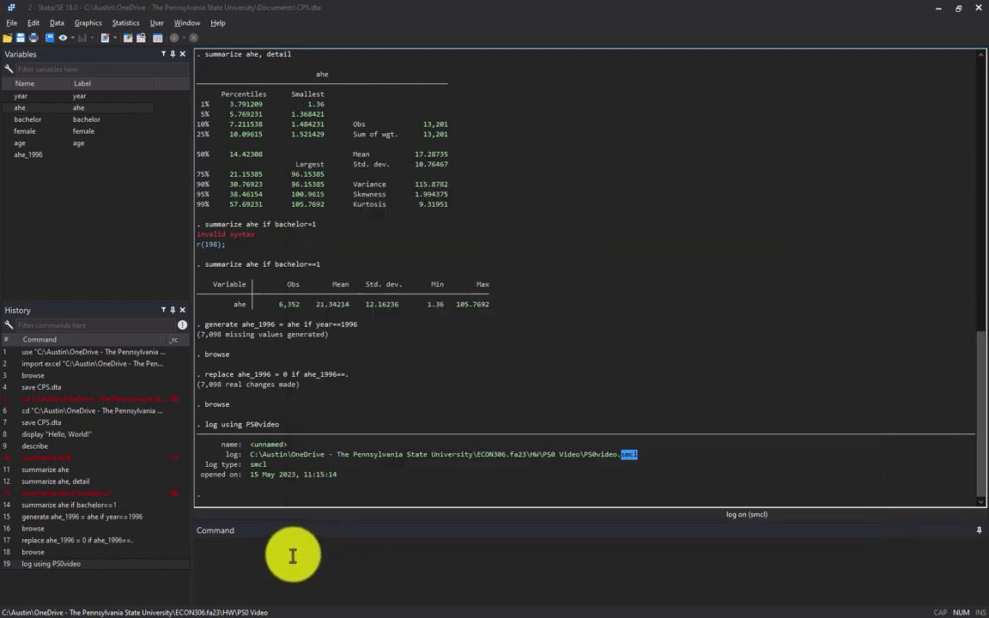
{"action": "key", "text": "ctrl+9"}
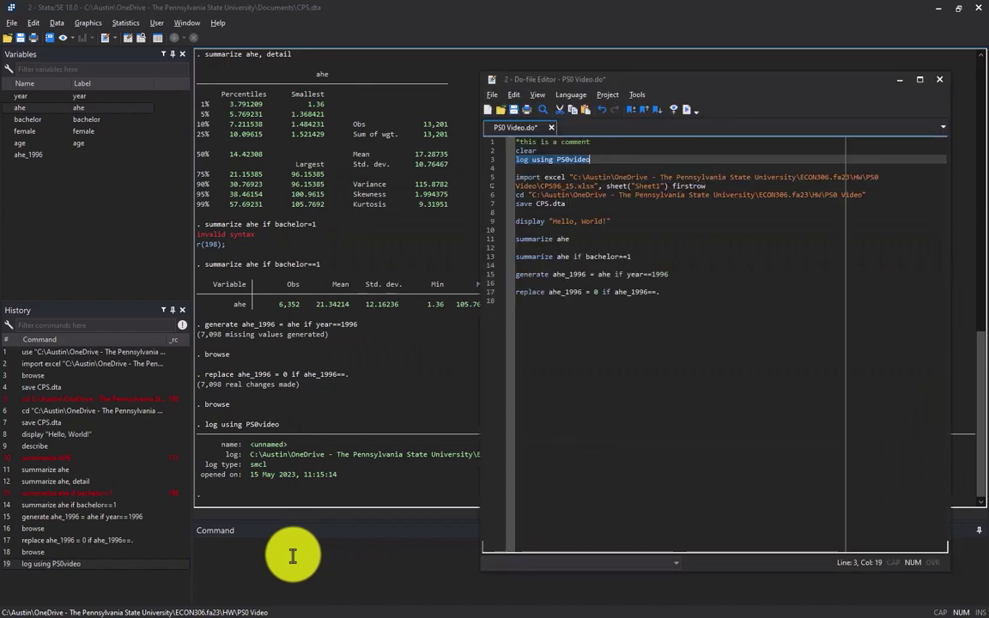
{"action": "left_click", "coordinate": [616, 326]}
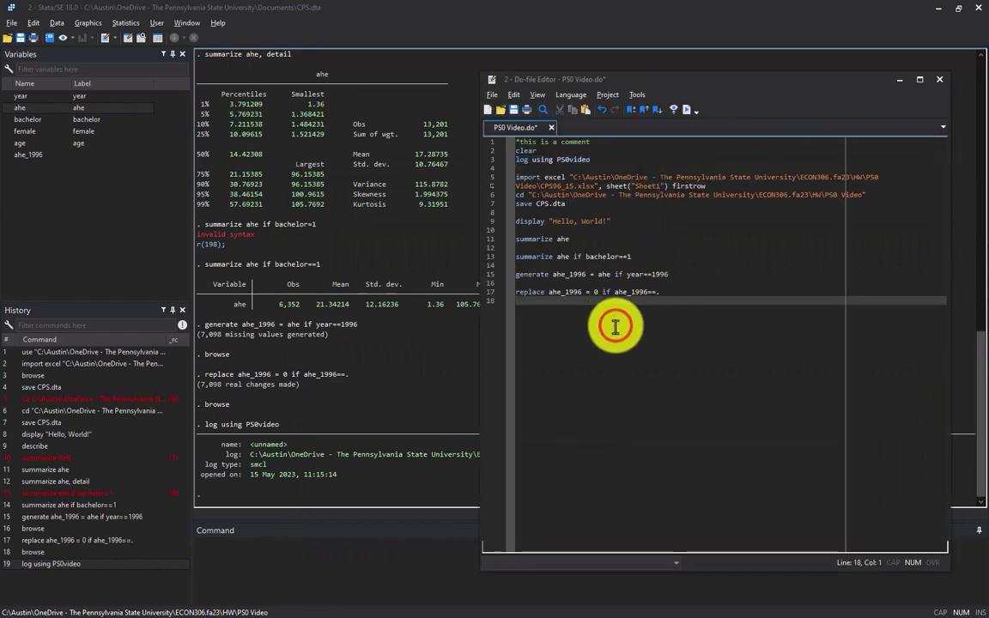
{"action": "key", "text": "Return"}
{"action": "type", "text": "log close"}
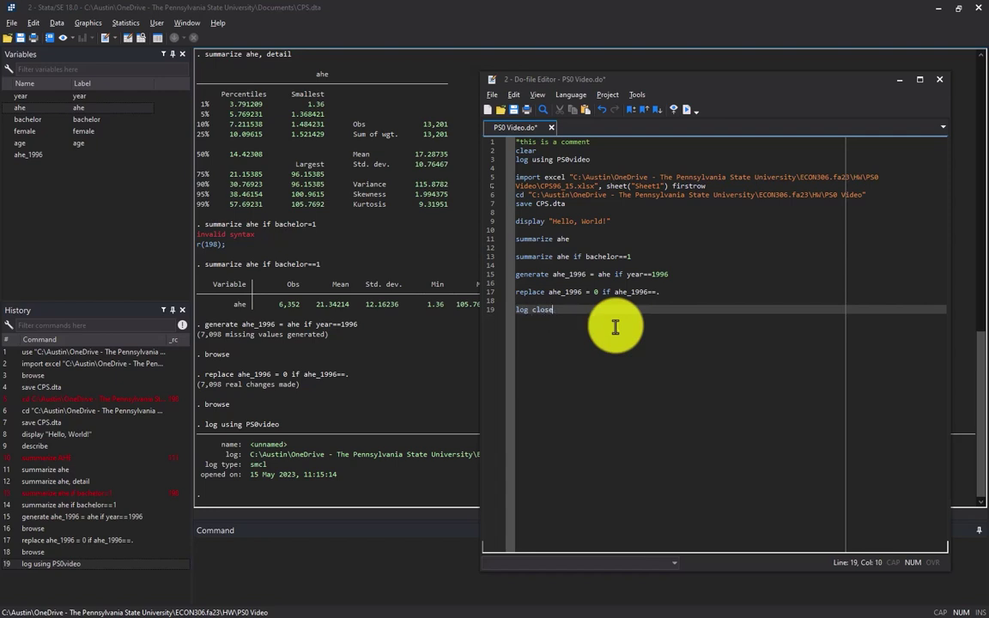
Step: Copy the log close line from the do-file and run it in the main Stata window
{"action": "key", "text": "shift+Home"}
{"action": "key", "text": "ctrl+c"}
{"action": "key", "text": "alt+Tab"}
{"action": "key", "text": "ctrl+v"}
{"action": "key", "text": "Return"}
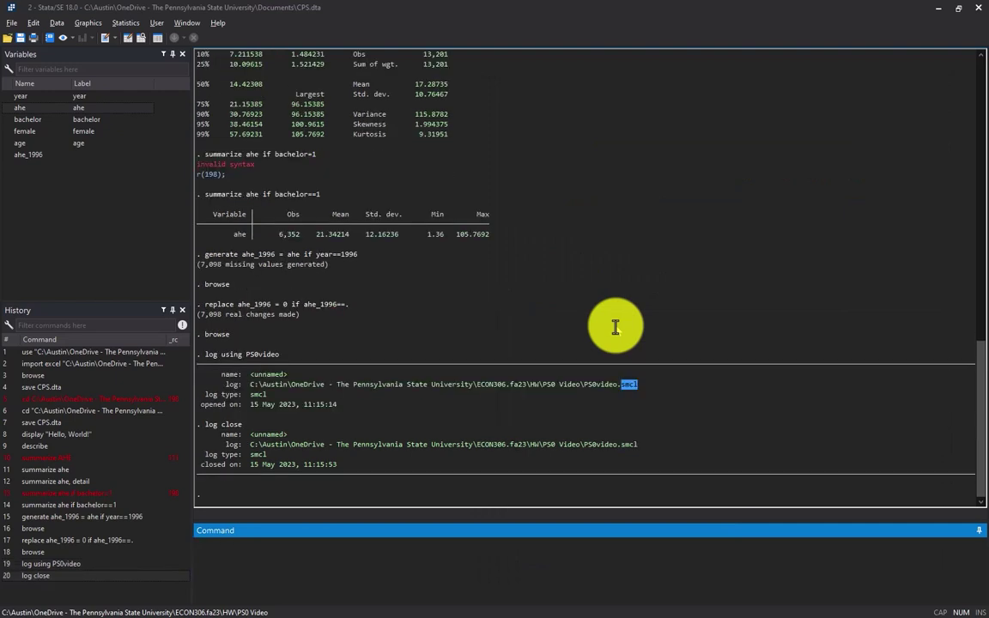
Step: Save the do-file, close its editor, and exit Stata without saving the changed data
{"action": "key", "text": "alt+Tab"}
{"action": "key", "text": "Up"}
{"action": "key", "text": "Down"}
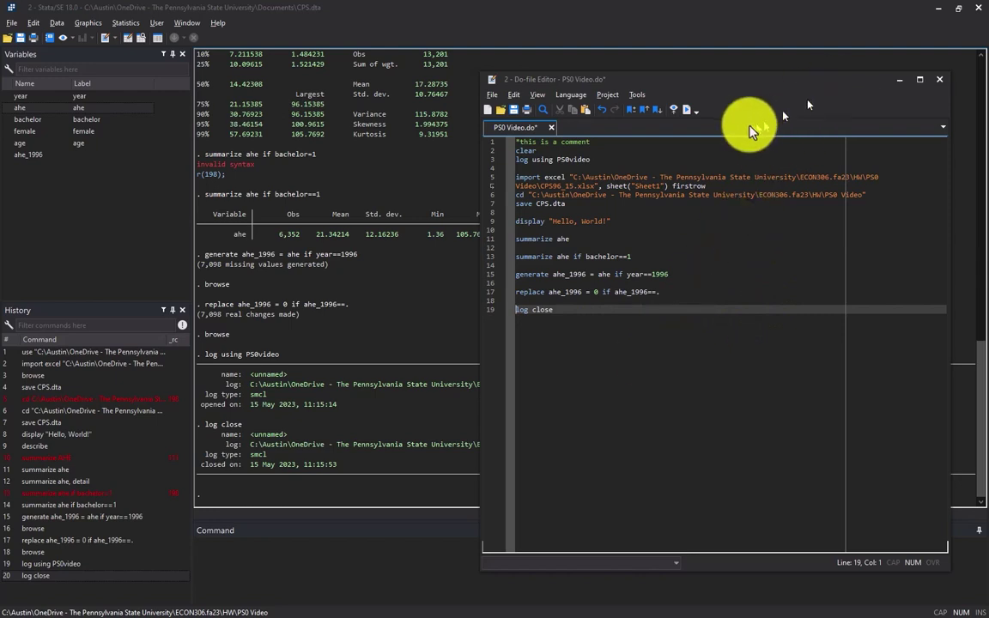
{"action": "left_click", "coordinate": [513, 111]}
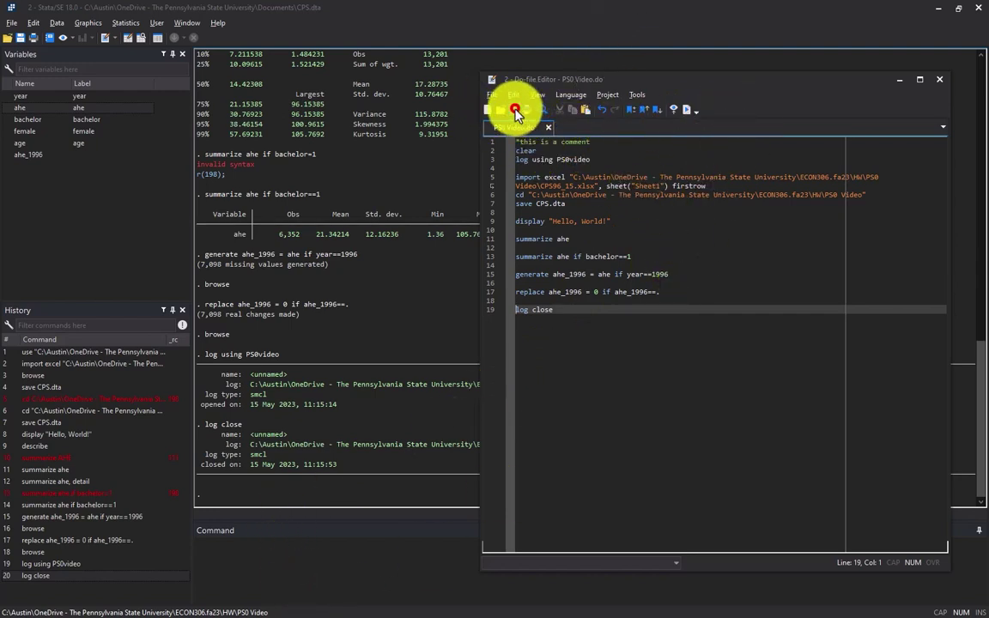
{"action": "left_click", "coordinate": [940, 80]}
{"action": "left_click", "coordinate": [977, 10]}
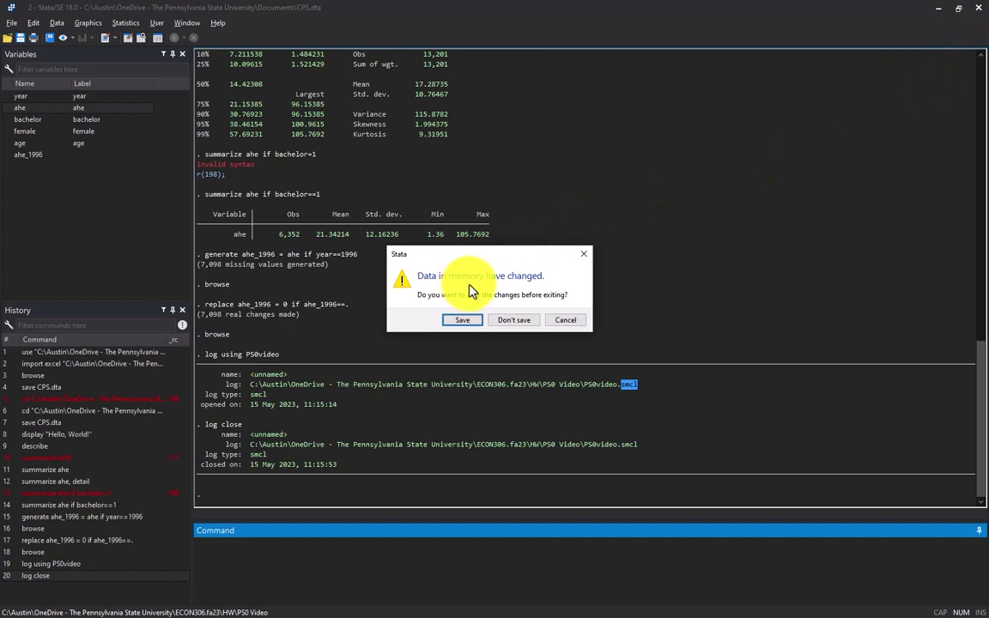
{"action": "left_click", "coordinate": [511, 321]}
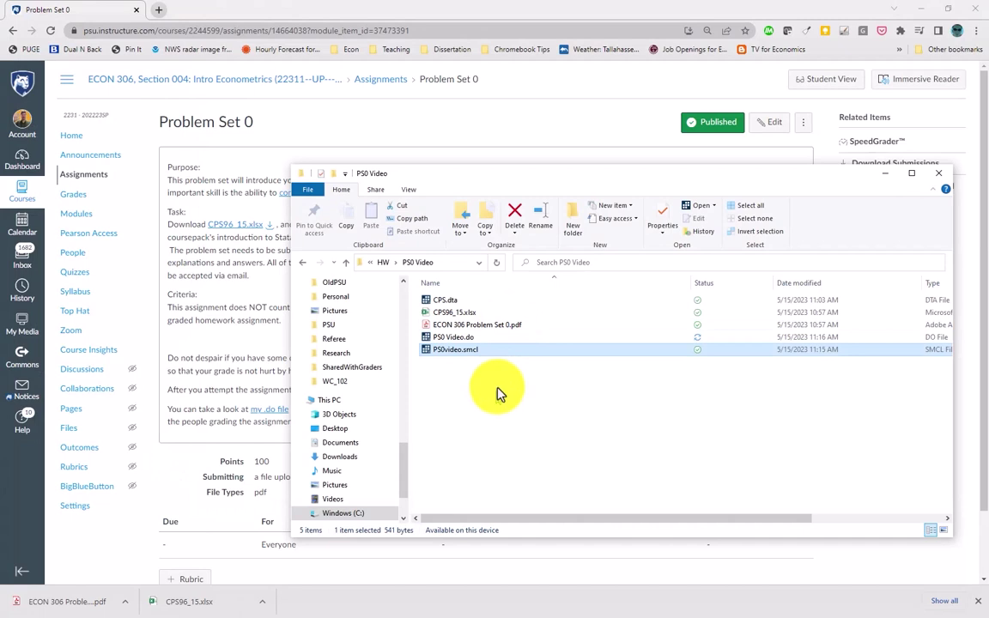
Step: Reopen PS0 Video.do from the PS0 Video folder, execute the whole do-file, and check the output of its log command
{"action": "left_click", "coordinate": [464, 344]}
{"action": "double_click", "coordinate": [464, 343]}
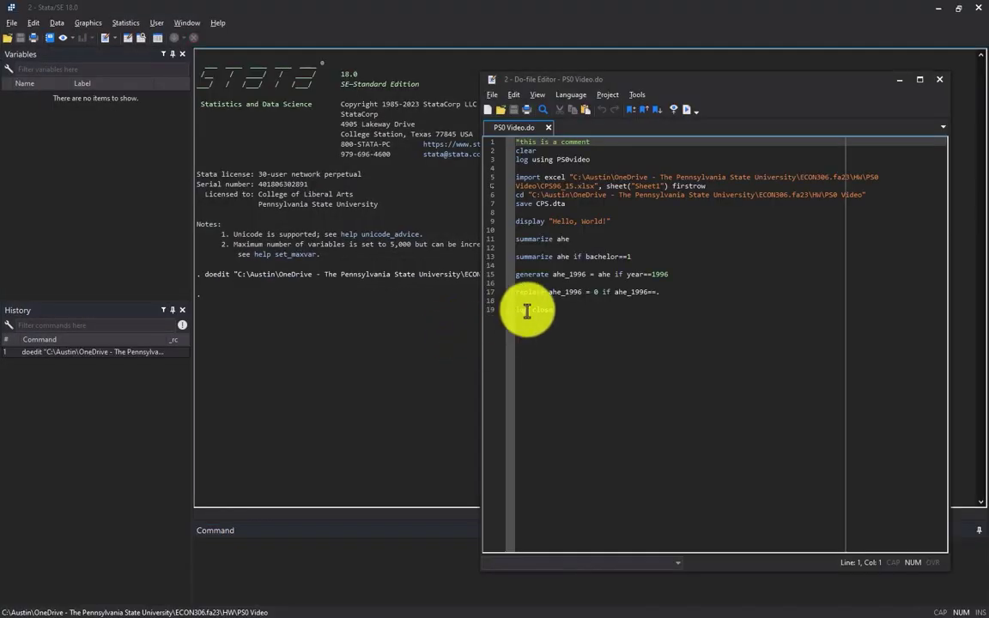
{"action": "left_click", "coordinate": [687, 111]}
{"action": "left_click_drag", "start_coordinate": [221, 354], "coordinate": [614, 358]}
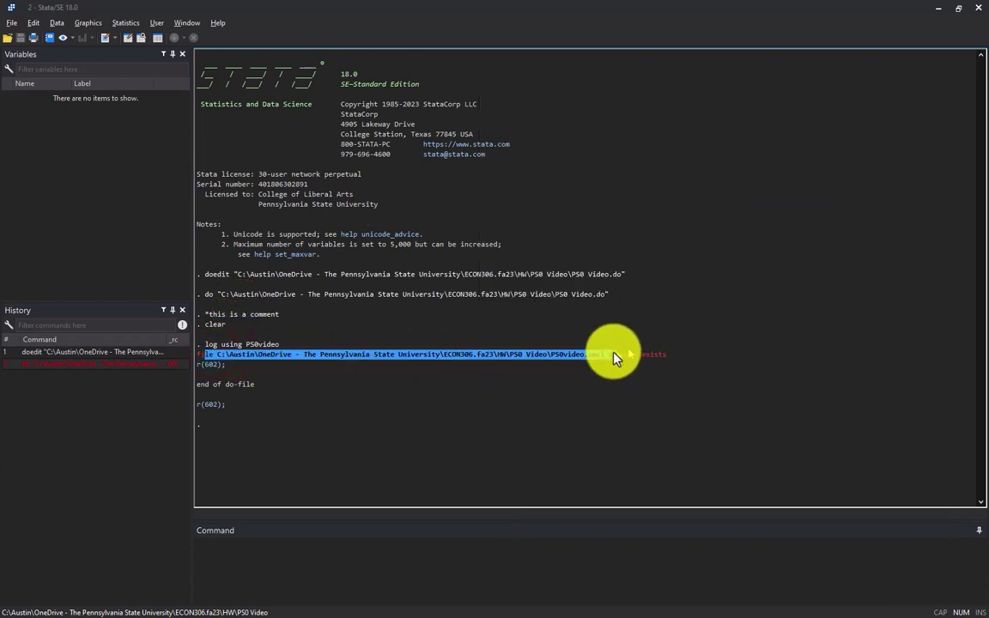
{"action": "left_click", "coordinate": [668, 355]}
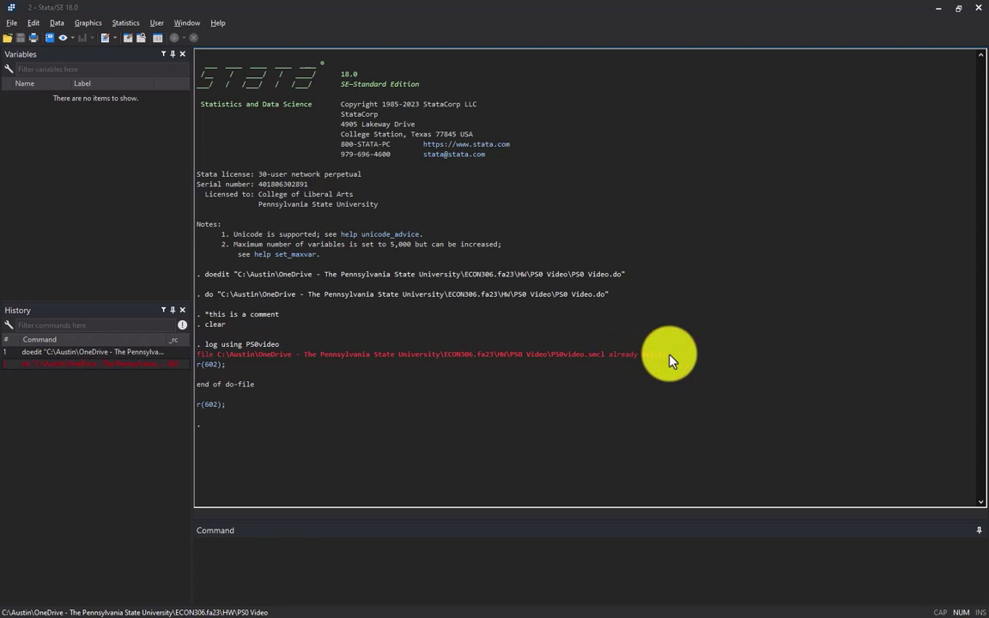
Step: Locate the existing PS0video.smcl in the folder and add the replace option to the do-file's log using PS0video line
{"action": "key", "text": "alt+Tab"}
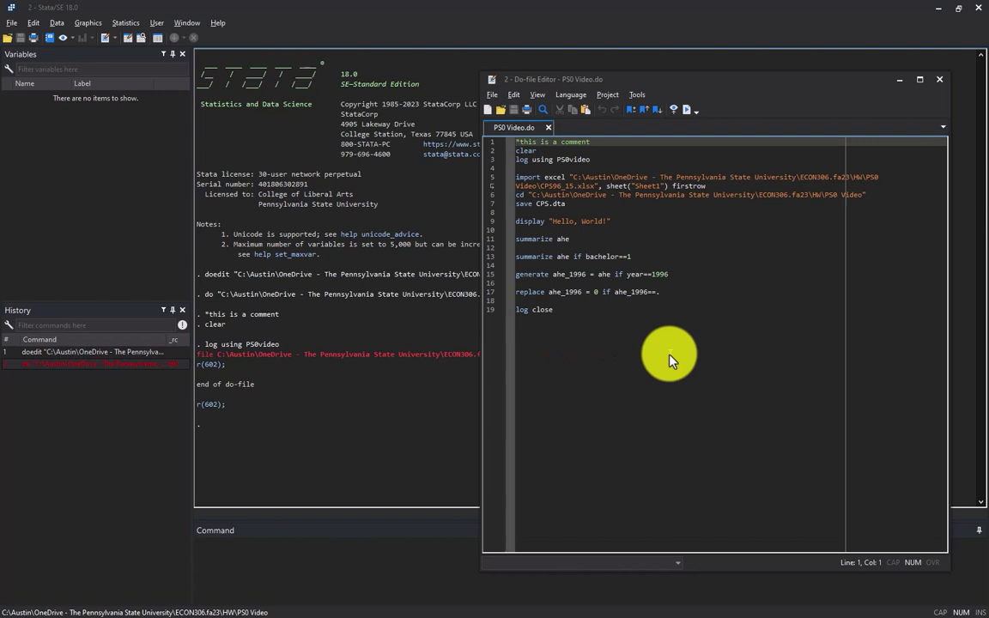
{"action": "left_click", "coordinate": [600, 159]}
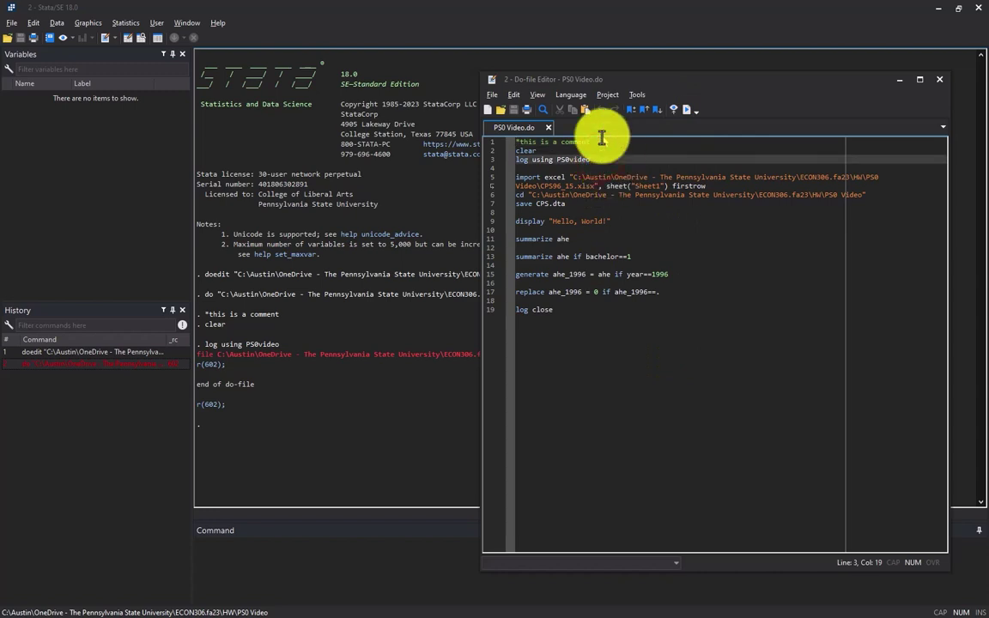
{"action": "key", "text": "alt+Tab"}
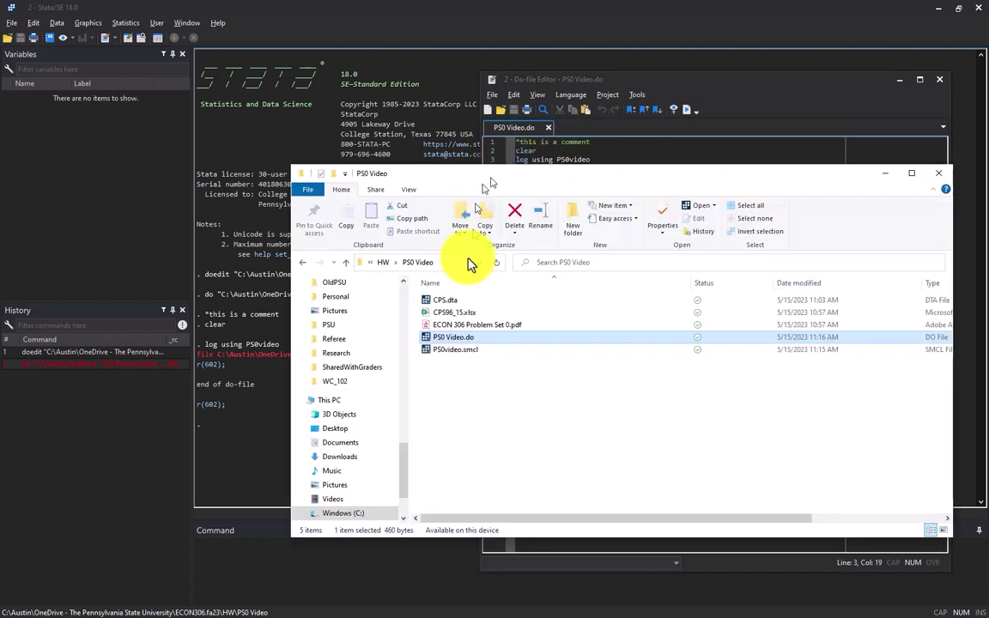
{"action": "left_click", "coordinate": [453, 352]}
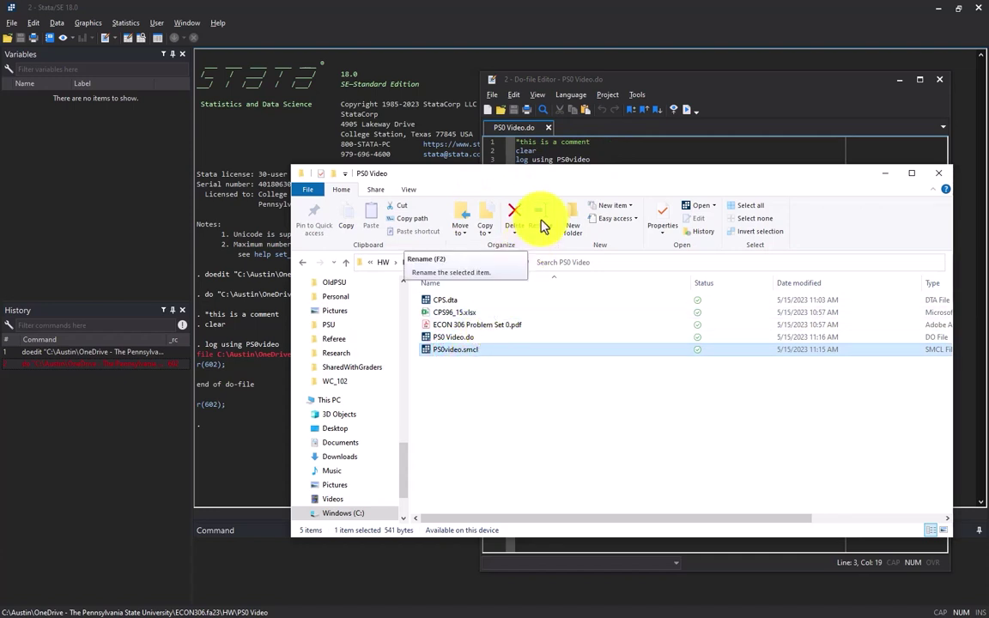
{"action": "left_click", "coordinate": [700, 92]}
{"action": "left_click", "coordinate": [604, 160]}
{"action": "type", "text": ".log, "}
{"action": "type", "text": "replace"}
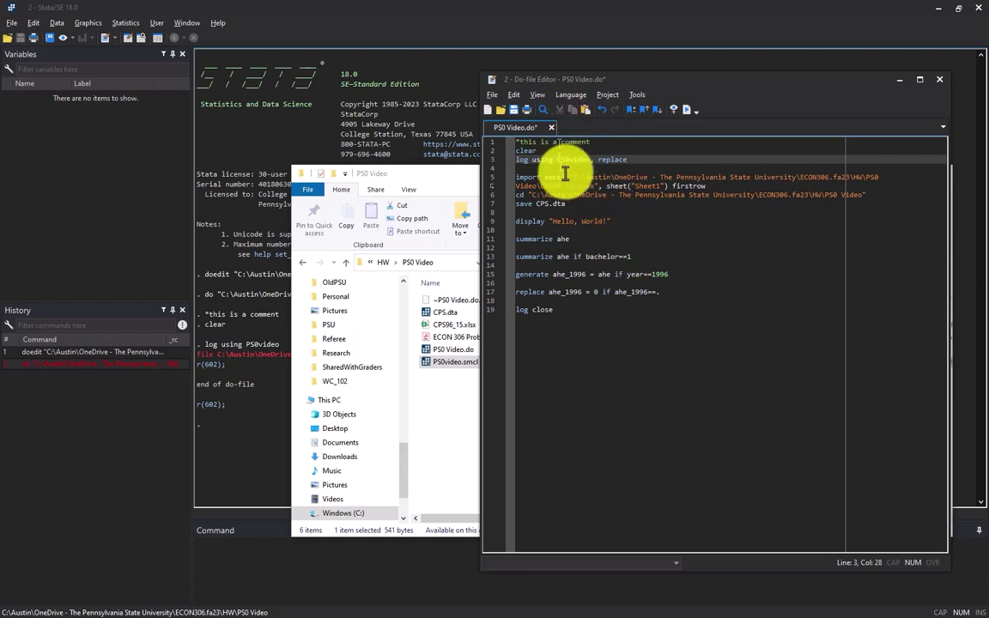
Step: Execute the do-file with the revised log command and check the output of the save CPS.dta command
{"action": "left_click", "coordinate": [687, 115]}
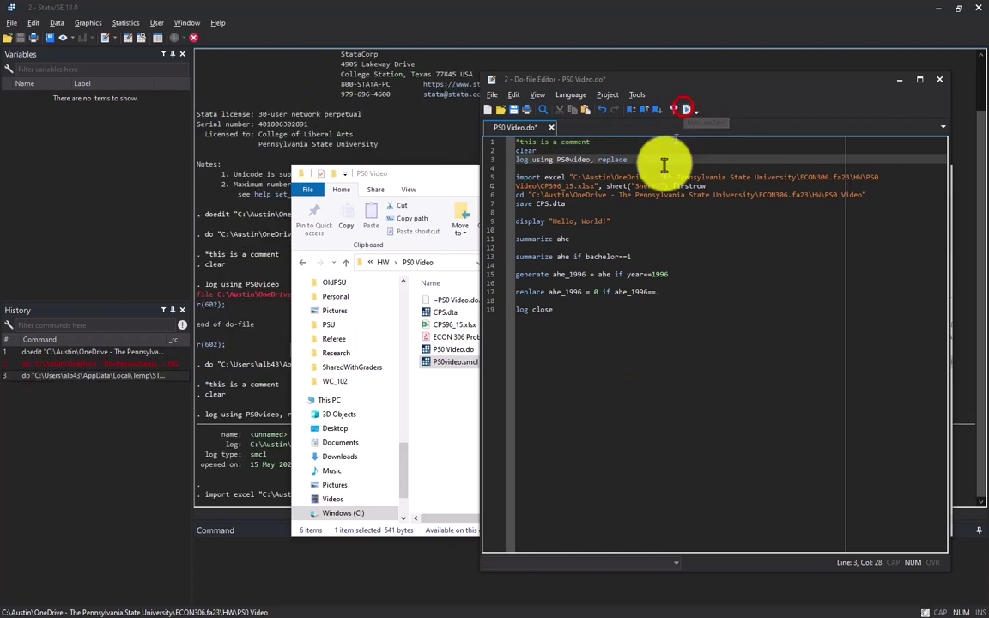
{"action": "left_click", "coordinate": [227, 341]}
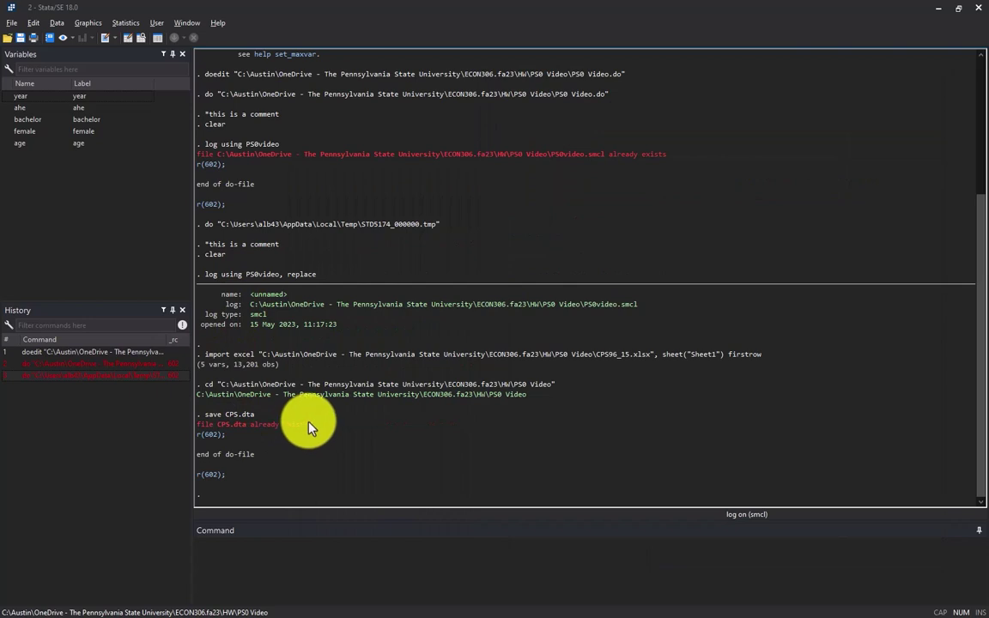
{"action": "left_click_drag", "start_coordinate": [198, 424], "coordinate": [316, 426]}
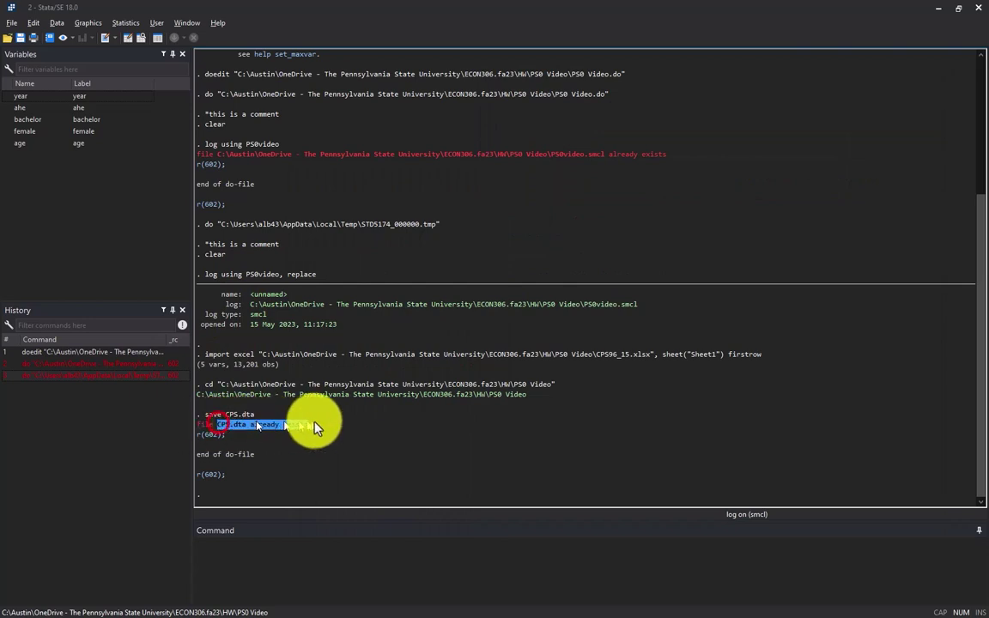
{"action": "left_click", "coordinate": [320, 419]}
Step: Locate the existing CPS.dta in the folder and add the replace option to the do-file's save CPS.dta line
{"action": "key", "text": "alt+Tab"}
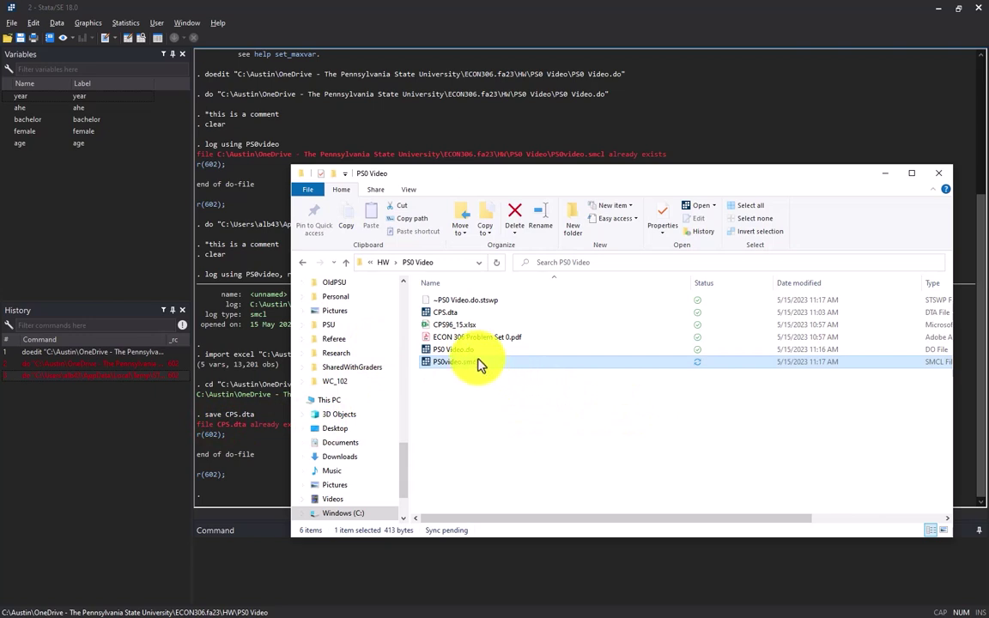
{"action": "left_click", "coordinate": [464, 312]}
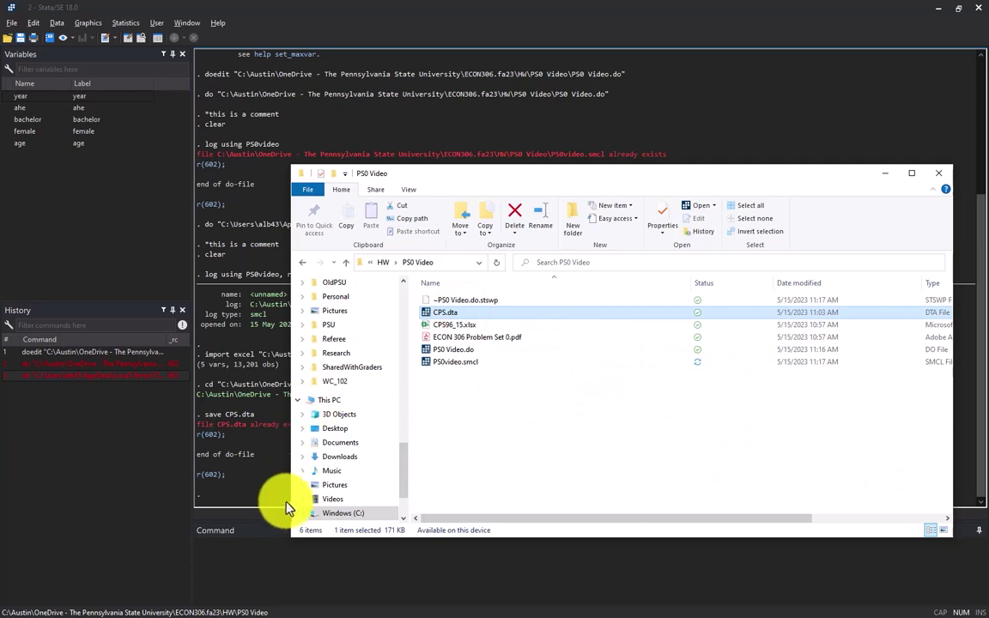
{"action": "key", "text": "alt+Tab"}
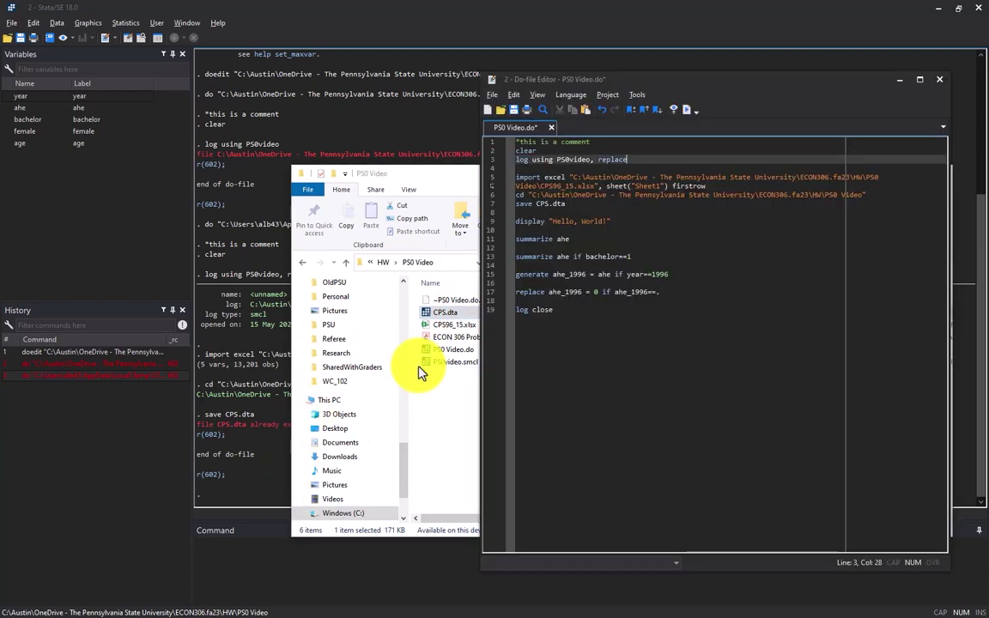
{"action": "left_click", "coordinate": [573, 203]}
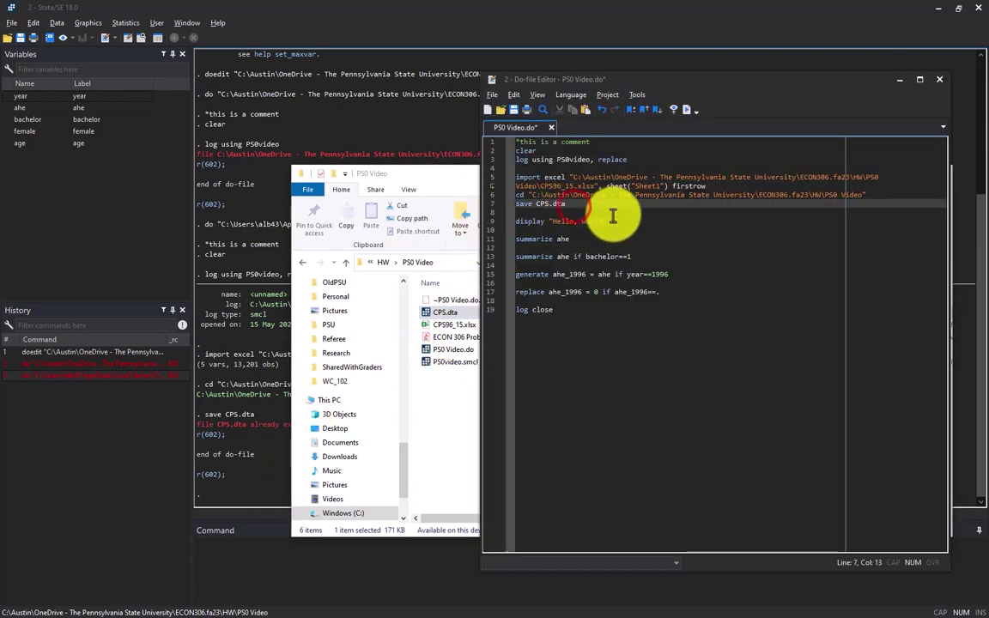
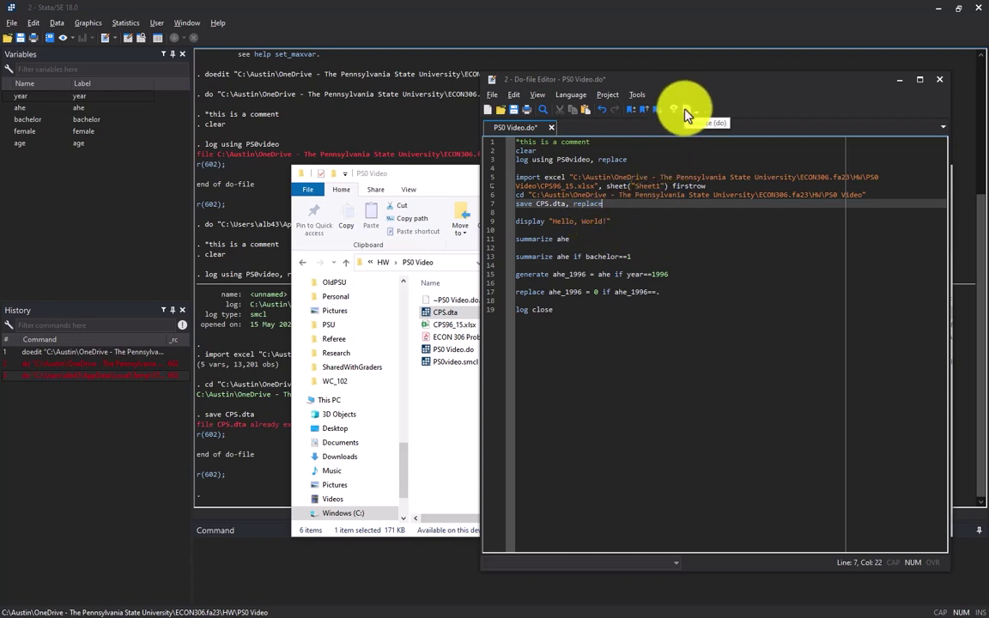
Step: Try to execute the do-file with both replace options and check the output of the log using command
{"action": "left_click", "coordinate": [687, 114]}
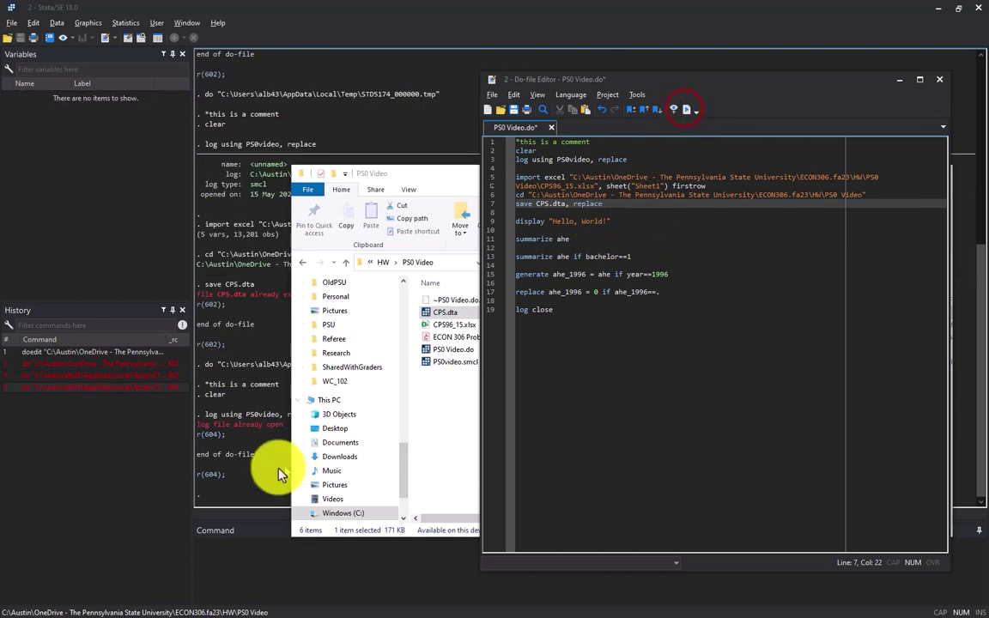
{"action": "left_click", "coordinate": [249, 391]}
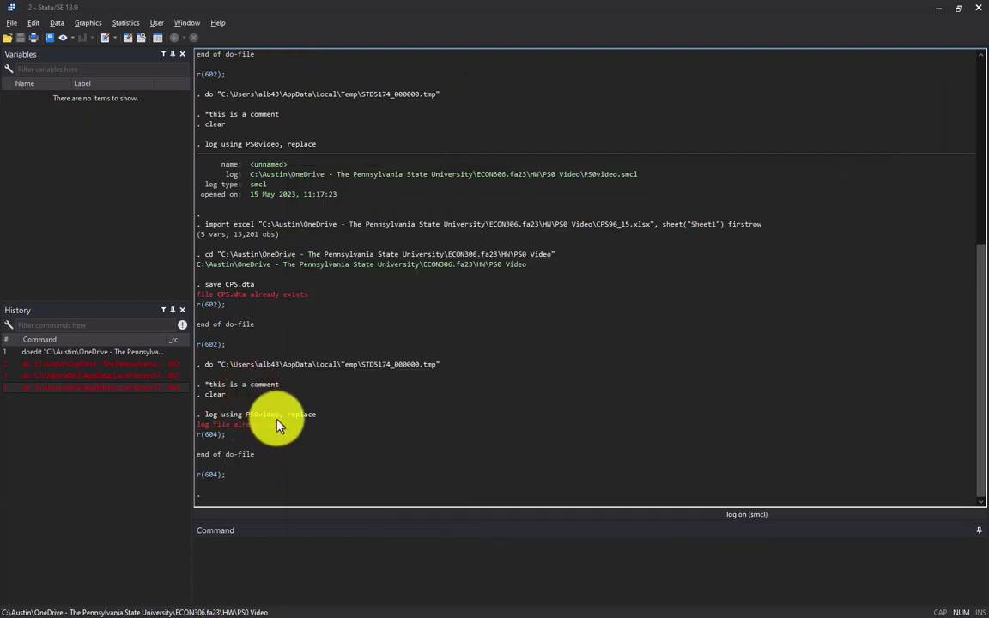
{"action": "left_click_drag", "start_coordinate": [283, 424], "coordinate": [196, 425]}
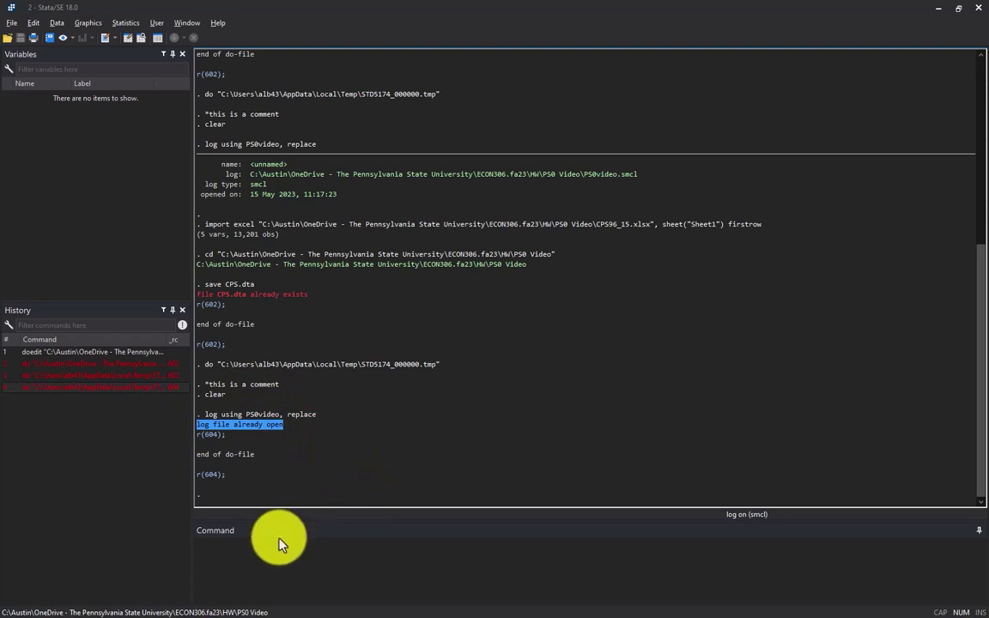
Step: Close the open log by running log close in the main Stata window
{"action": "left_click", "coordinate": [268, 562]}
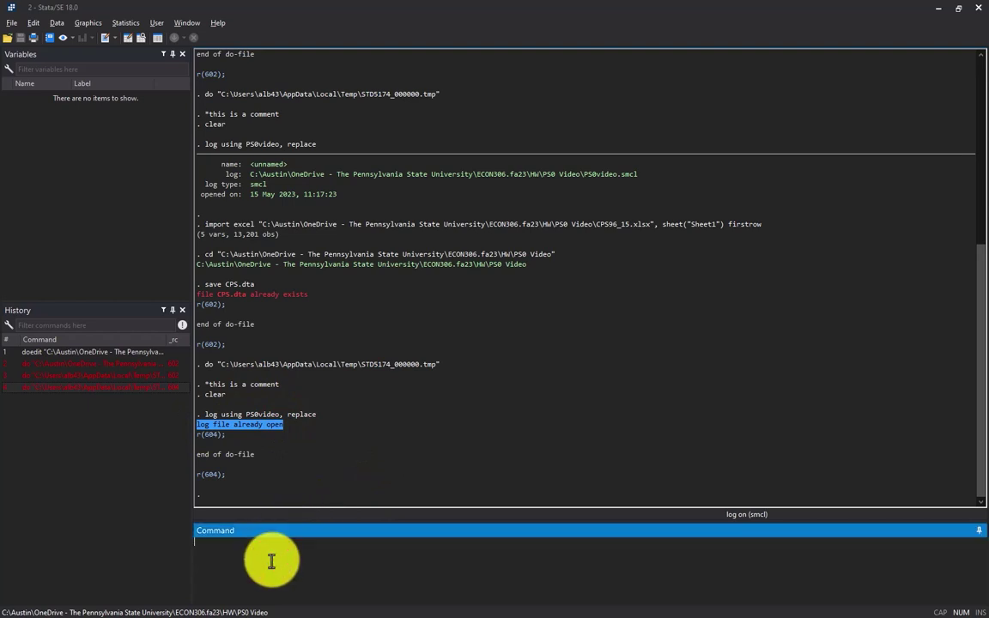
{"action": "type", "text": "log close"}
{"action": "key", "text": "Return"}
Step: Return to the do-file, execute all of it again, and bring up the main results window
{"action": "key", "text": "ctrl+9"}
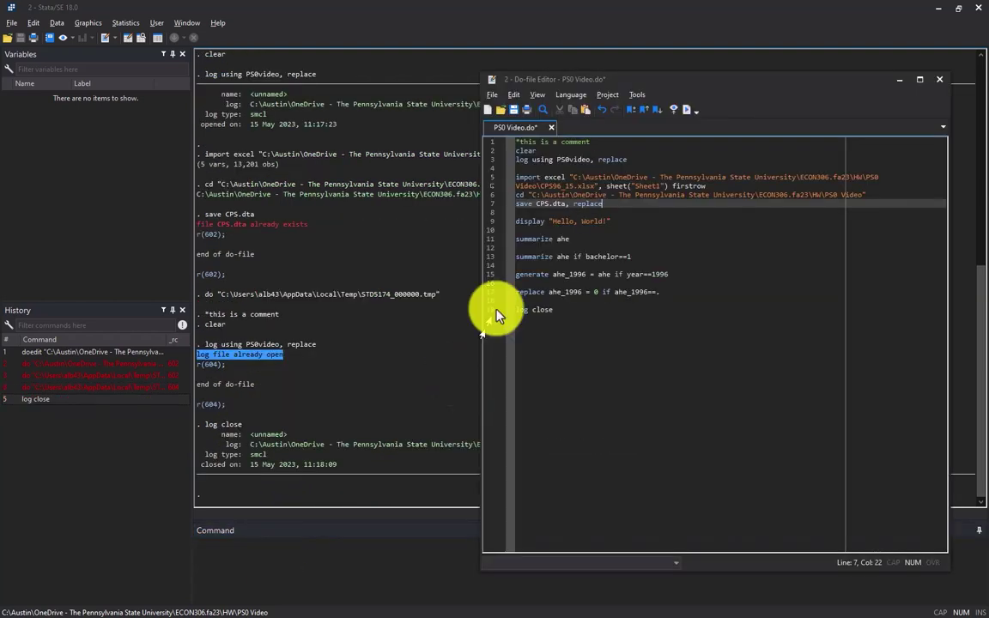
{"action": "left_click", "coordinate": [687, 112]}
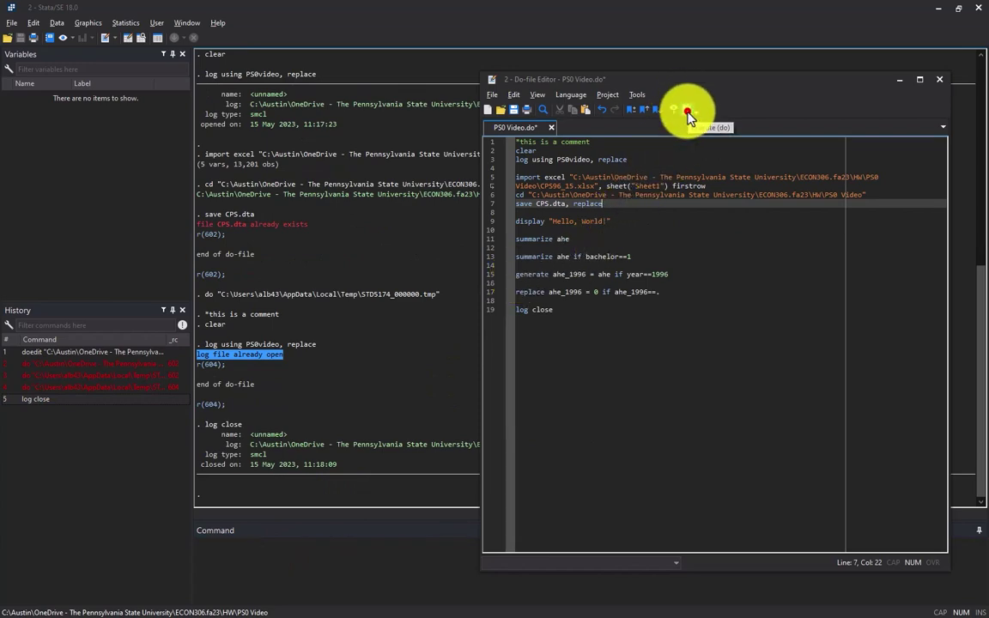
{"action": "left_click", "coordinate": [295, 332]}
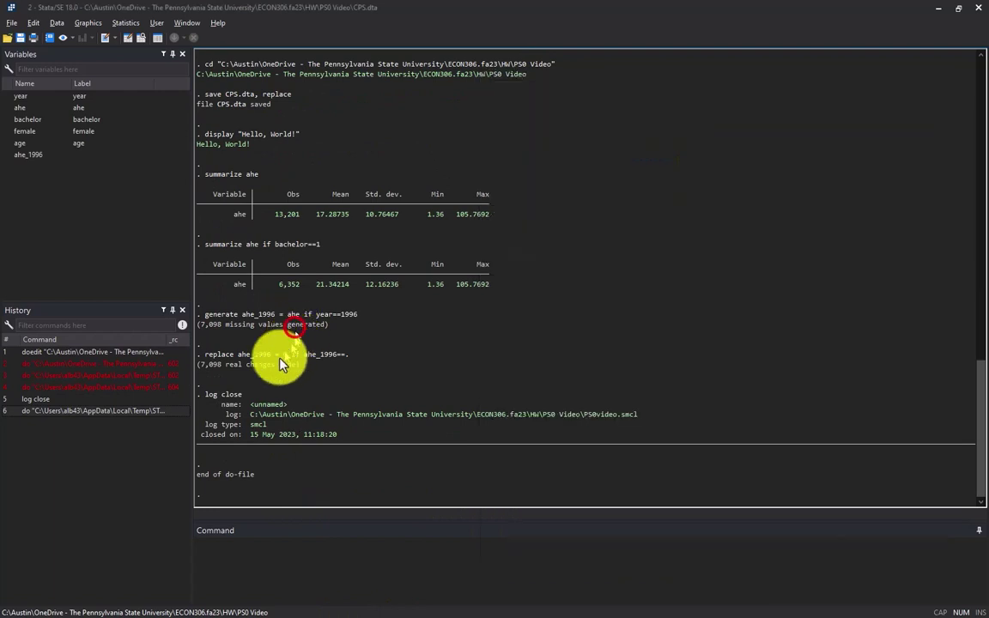
Step: Review the do-file's full output from the opening of the log to the log close entry
{"action": "scroll", "coordinate": [243, 286], "scroll_direction": "up", "scroll_amount": 5}
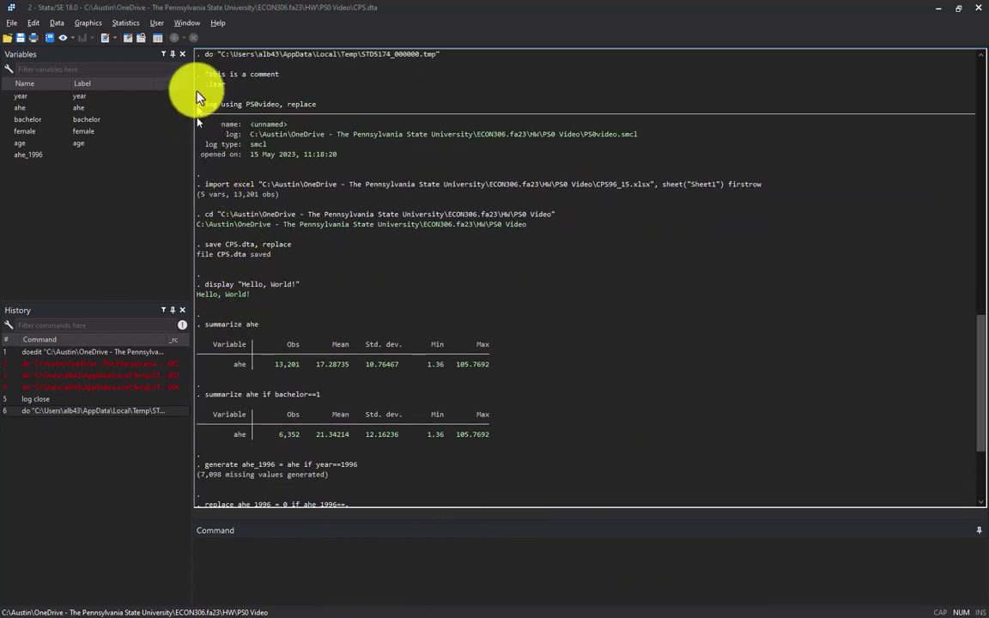
{"action": "mouse_move", "coordinate": [202, 121]}
{"action": "left_mouse_down"}
{"action": "mouse_move", "coordinate": [339, 311]}
{"action": "mouse_move", "coordinate": [298, 441]}
{"action": "left_mouse_up"}
{"action": "scroll", "coordinate": [336, 309], "scroll_direction": "down", "scroll_amount": 4}
{"action": "left_click", "coordinate": [296, 443]}
{"action": "left_click_drag", "start_coordinate": [214, 424], "coordinate": [309, 464]}
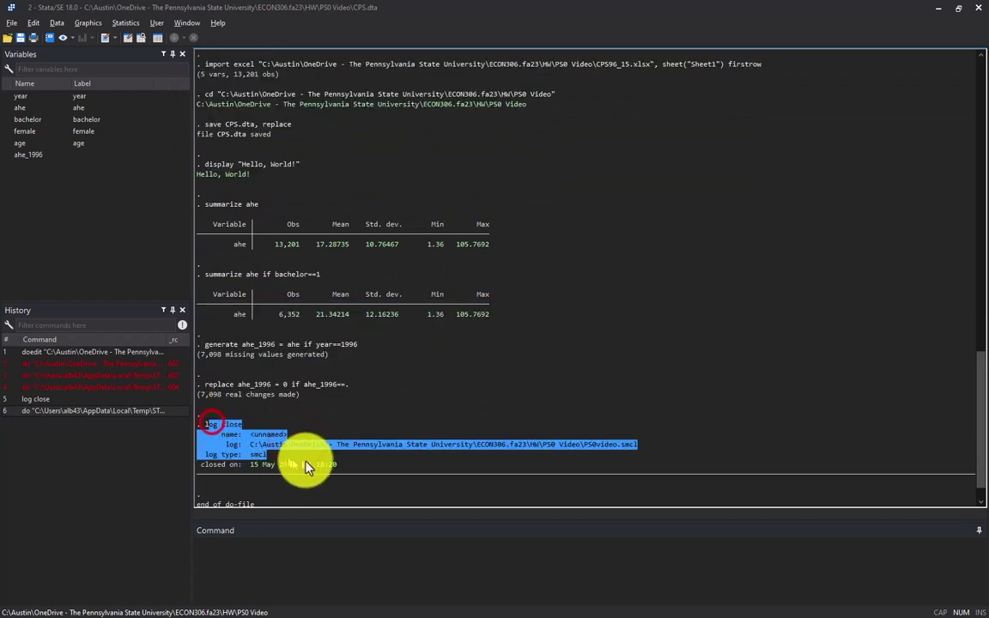
{"action": "left_click", "coordinate": [305, 464]}
{"action": "scroll", "coordinate": [332, 459], "scroll_direction": "down", "scroll_amount": 1}
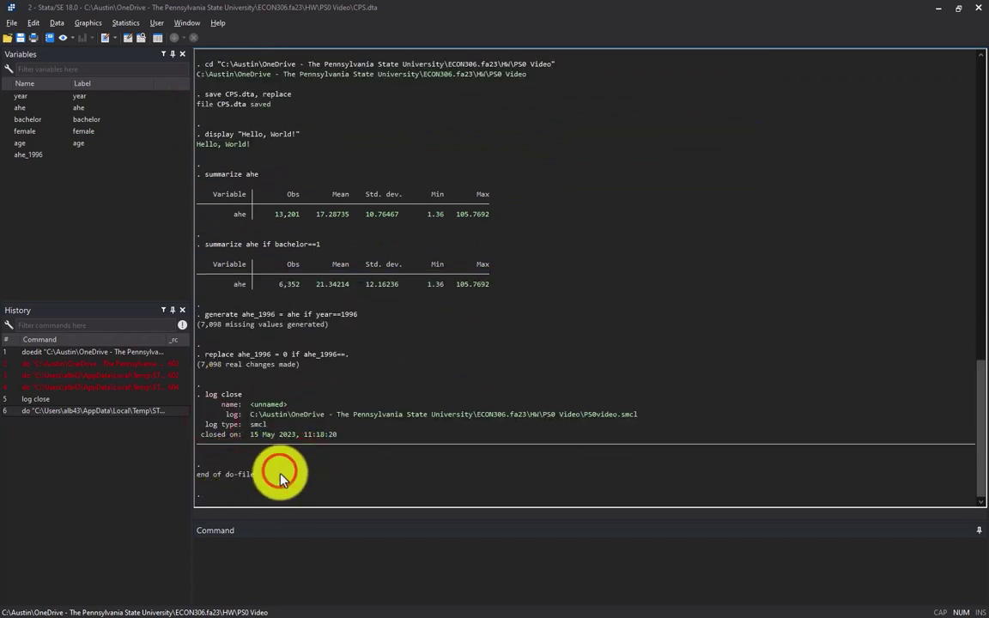
Step: Open PS0video.smcl from the PS0 Video folder, review the formatted log in the Viewer, and close it
{"action": "key", "text": "alt+Tab"}
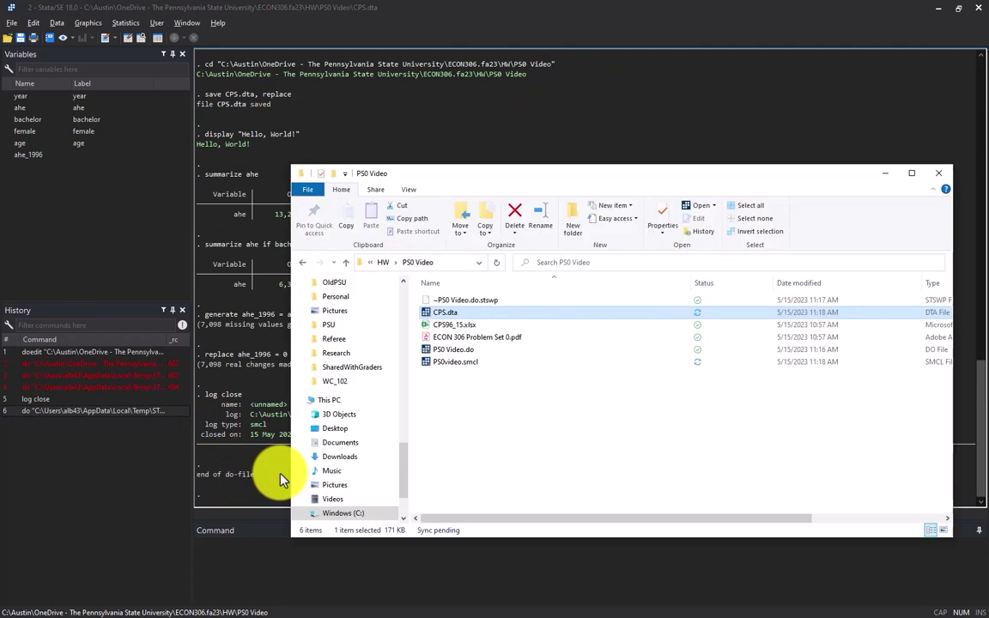
{"action": "double_click", "coordinate": [457, 364]}
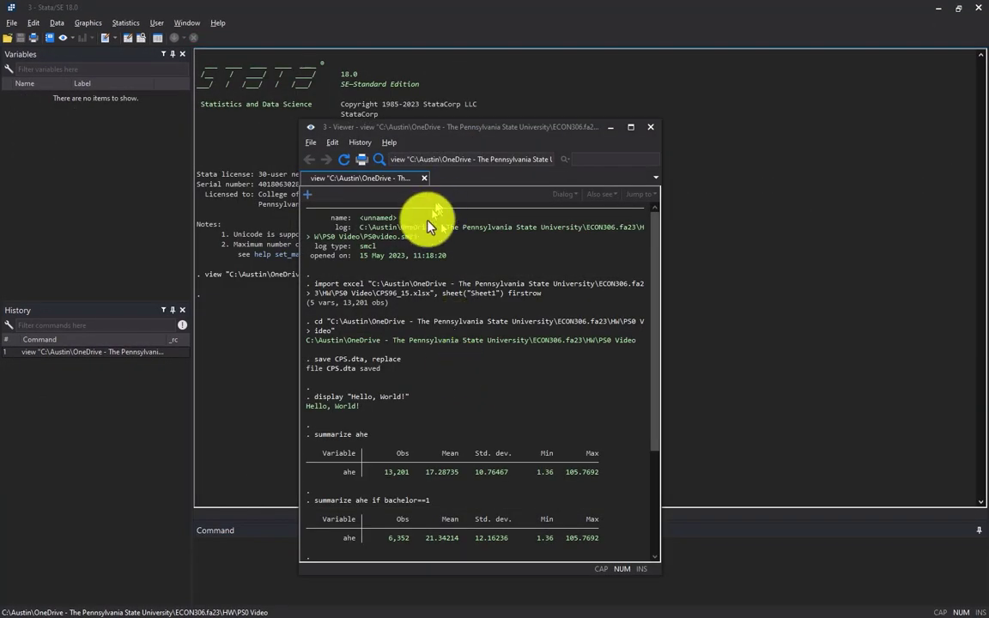
{"action": "scroll", "coordinate": [535, 321], "scroll_direction": "down", "scroll_amount": 5}
{"action": "scroll", "coordinate": [537, 320], "scroll_direction": "up", "scroll_amount": 5}
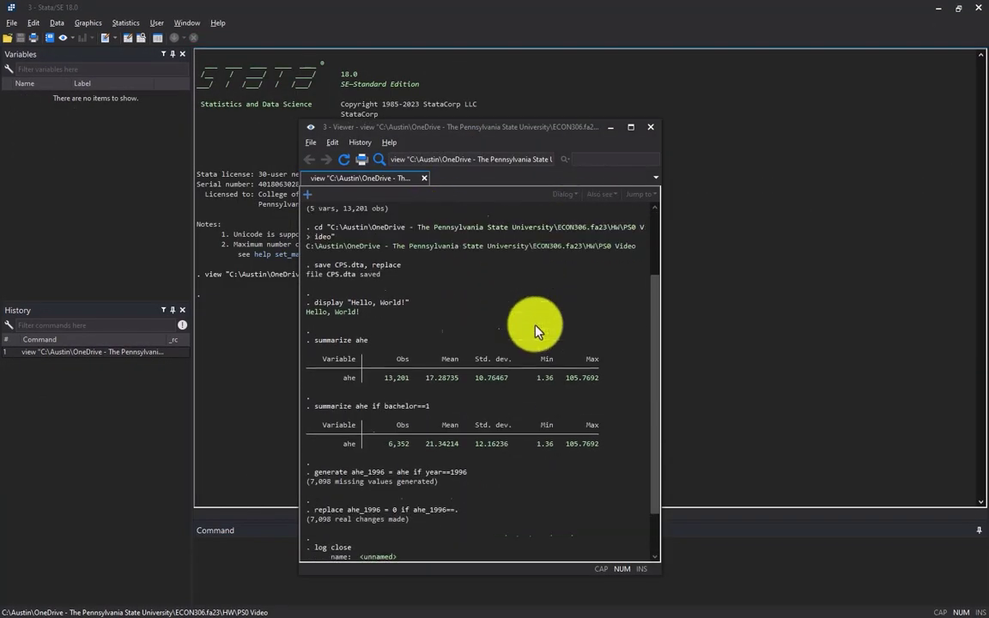
{"action": "left_click", "coordinate": [653, 129]}
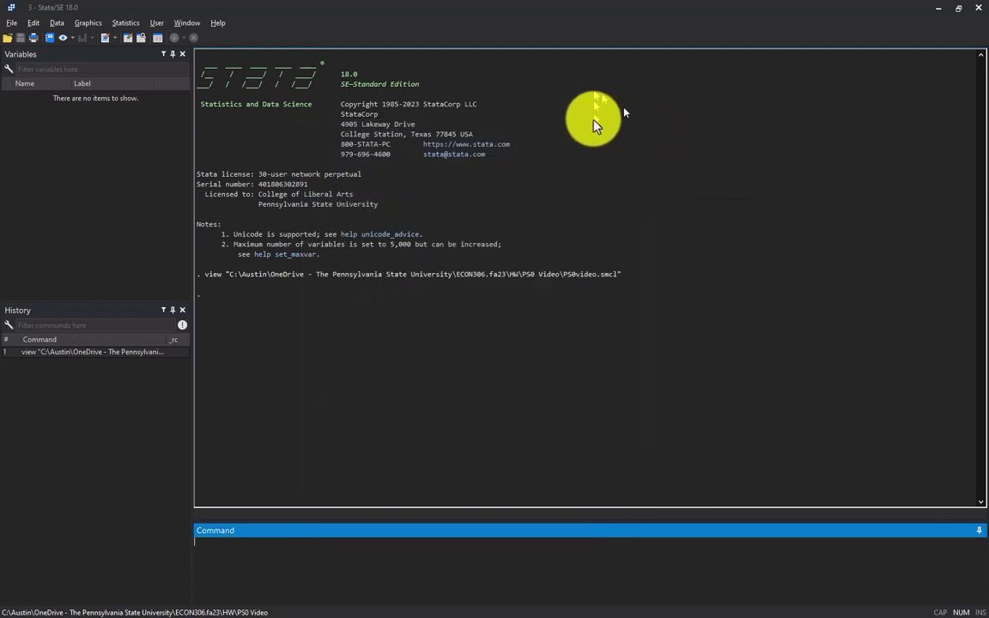
Step: Open PS0video.smcl in Notepad, examine its raw markup down to the end, and close the file
{"action": "key", "text": "alt+Tab"}
{"action": "double_click", "coordinate": [453, 363]}
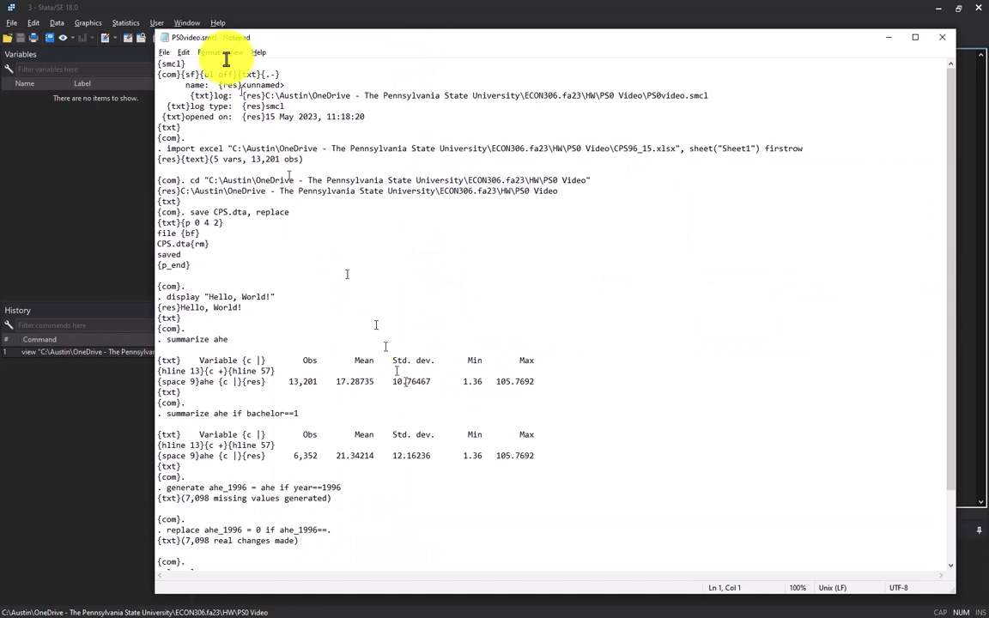
{"action": "scroll", "coordinate": [279, 332], "scroll_direction": "down", "scroll_amount": 3}
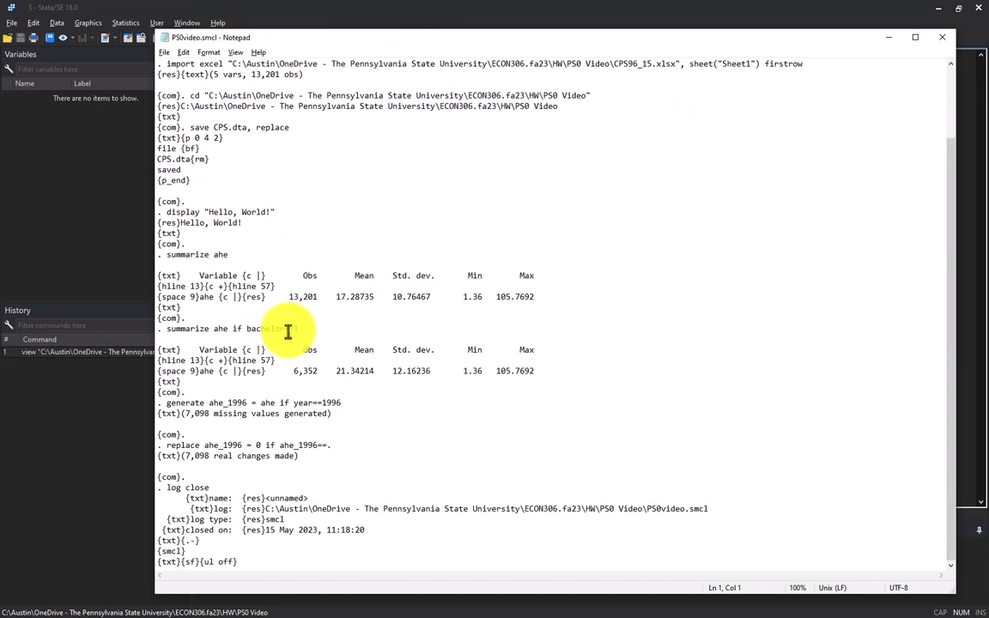
{"action": "left_click", "coordinate": [942, 37]}
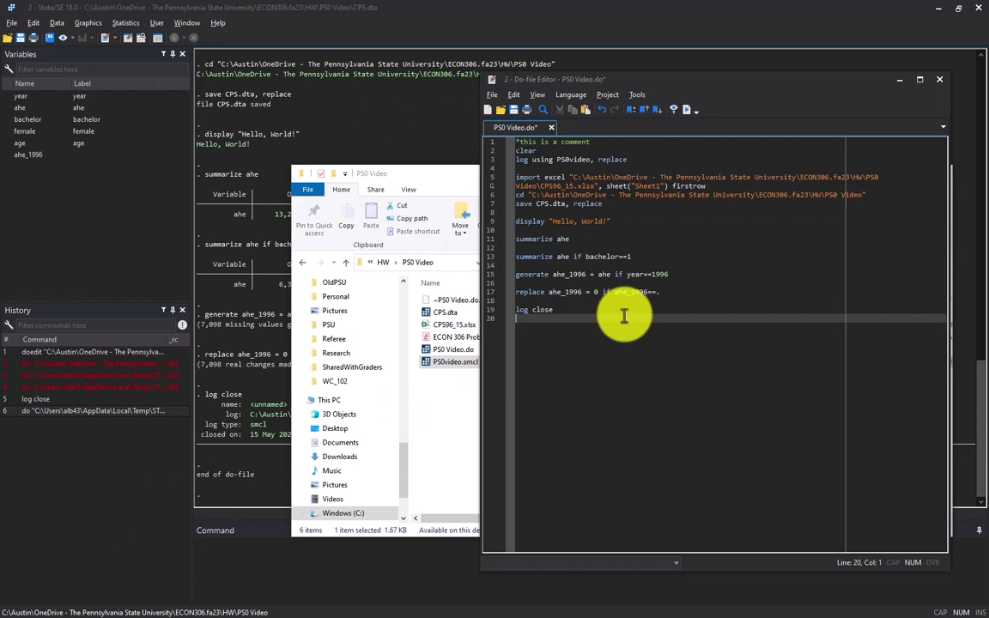
Step: Add translate ps0.smcl ps0.pdf after log close in the do-file and try running that line in the main Stata window
{"action": "type", "text": "ranslate ps0.smcl"}
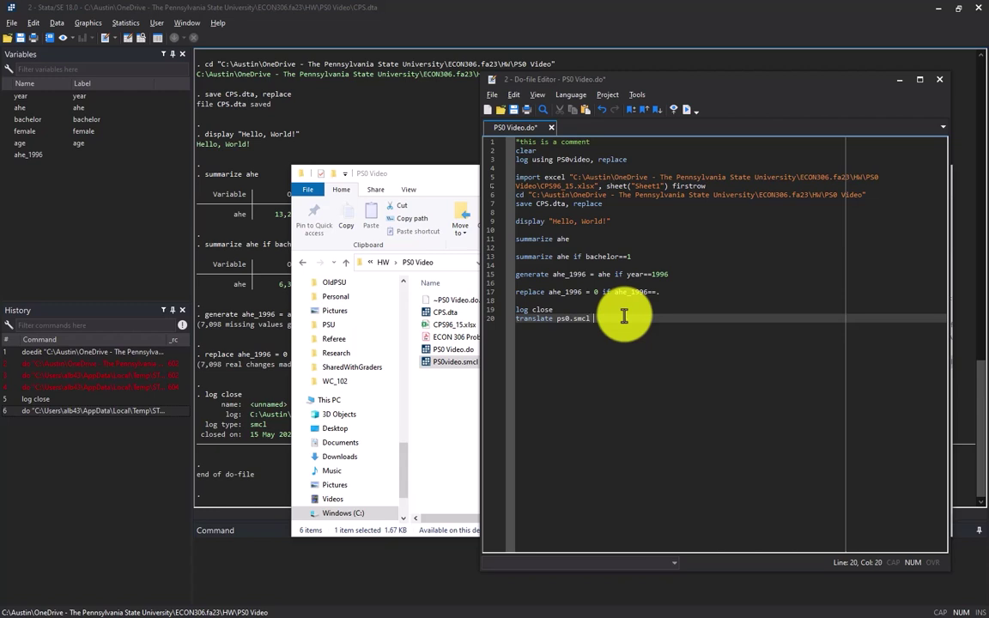
{"action": "type", "text": "ps0.pdf"}
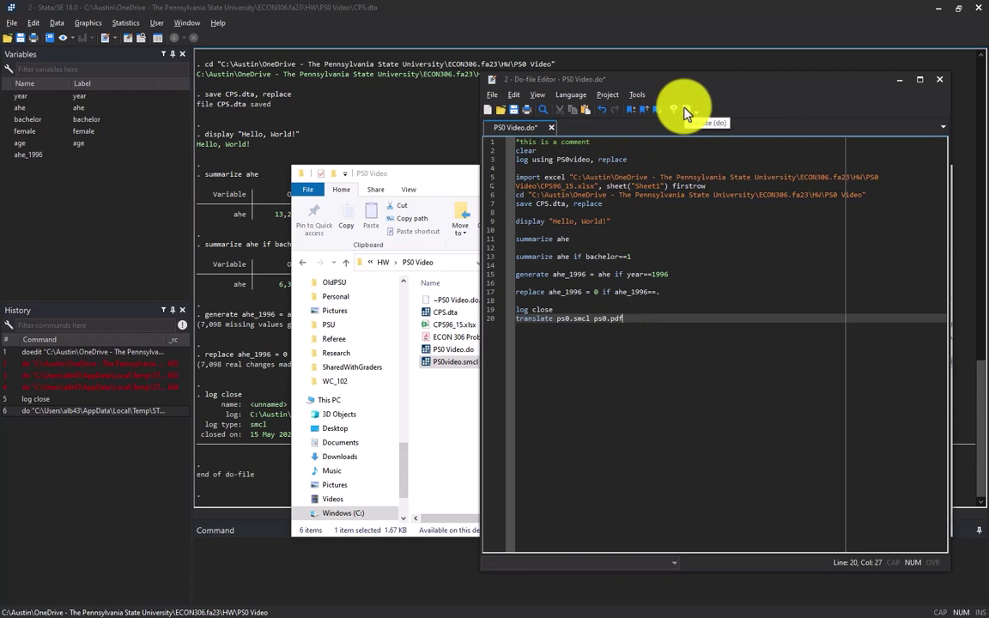
{"action": "left_click_drag", "start_coordinate": [647, 322], "coordinate": [497, 319]}
{"action": "key", "text": "ctrl+c"}
{"action": "left_click", "coordinate": [240, 563]}
{"action": "key", "text": "ctrl+v"}
{"action": "key", "text": "Return"}
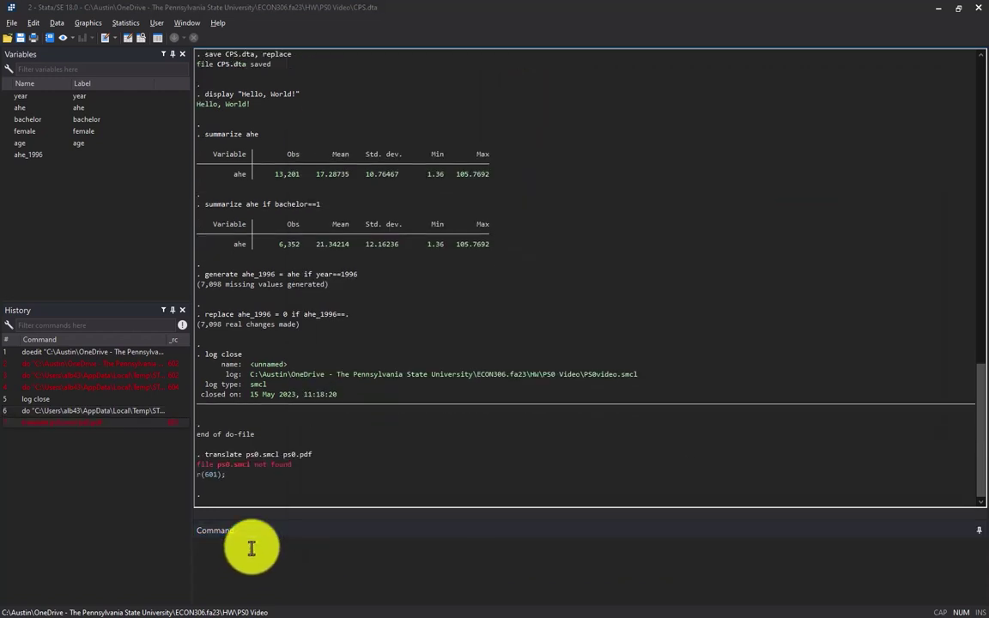
Step: Check the log's file name in the PS0 Video folder and correct the do-file's last line to translate ps0video.smcl ps0video.pdf
{"action": "key", "text": "alt+Tab"}
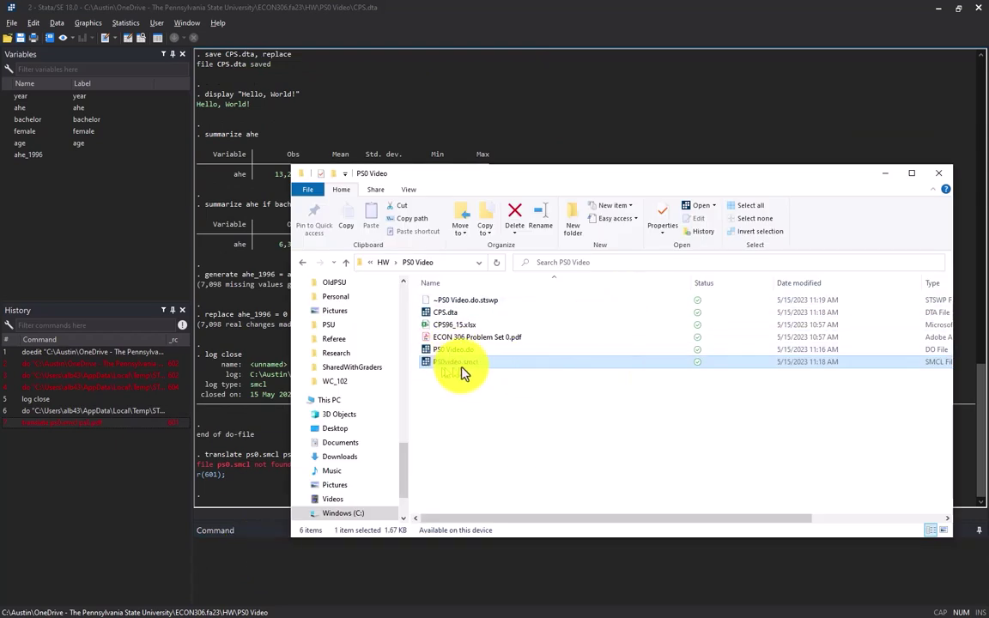
{"action": "left_click", "coordinate": [289, 554]}
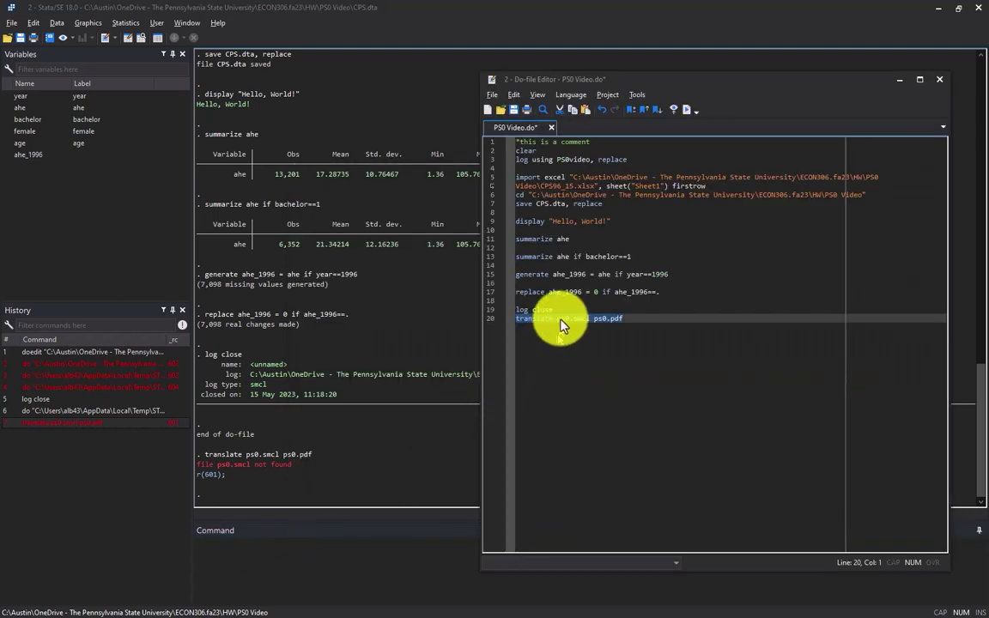
{"action": "left_click", "coordinate": [568, 318]}
{"action": "type", "text": "video"}
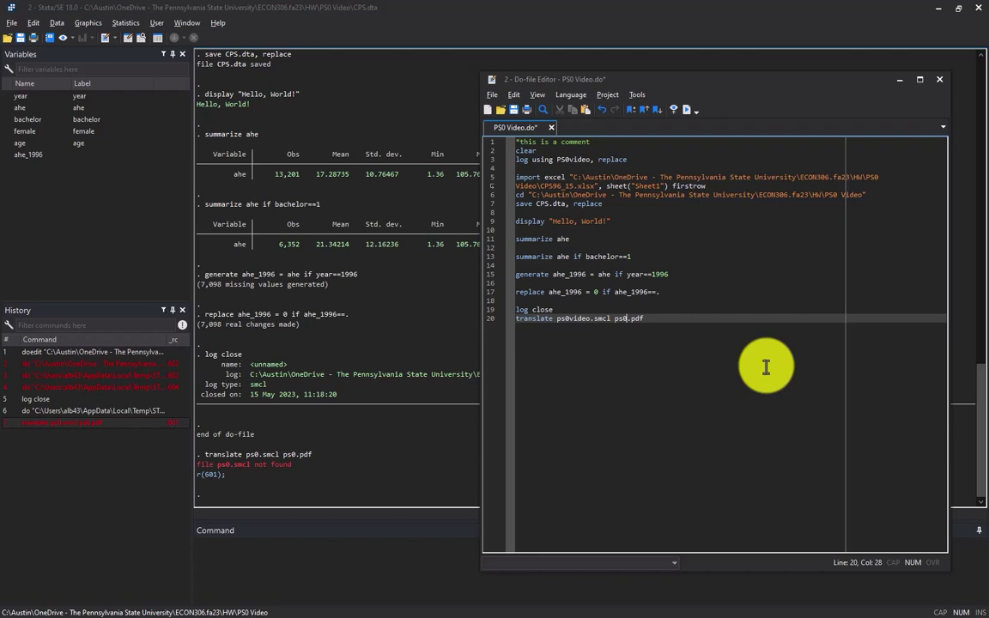
{"action": "type", "text": "o"}
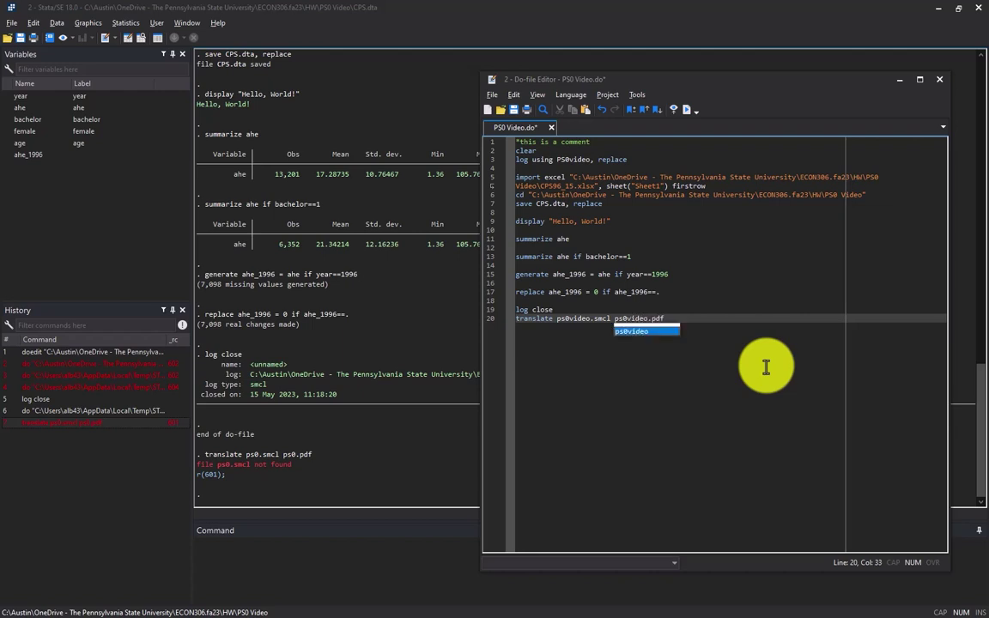
{"action": "left_click", "coordinate": [780, 387]}
Step: Execute the whole do-file and open the generated ps0video.pdf from the PS0 Video folder
{"action": "left_click", "coordinate": [690, 114]}
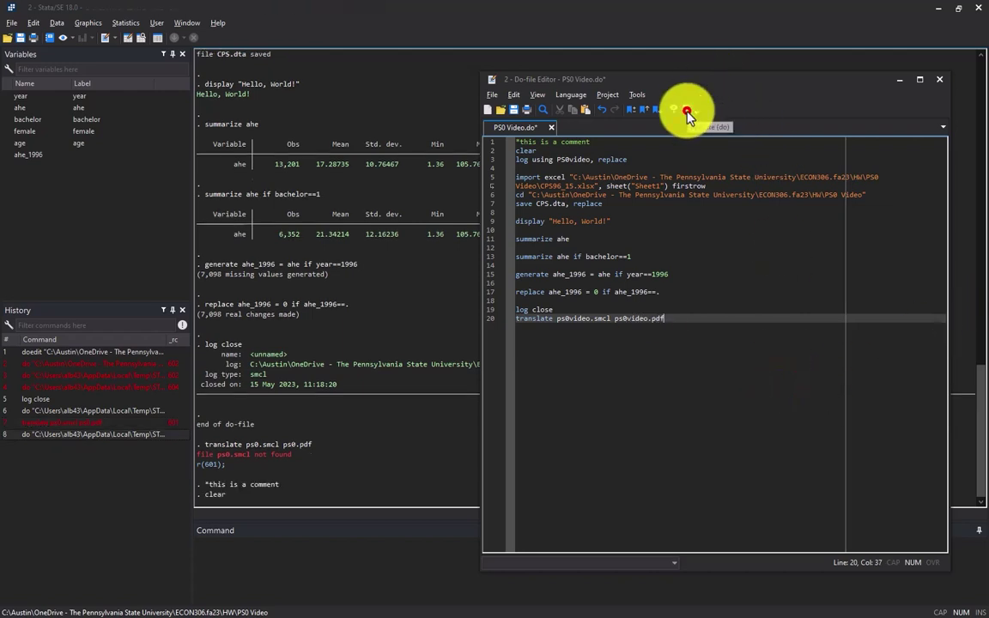
{"action": "left_click", "coordinate": [332, 345]}
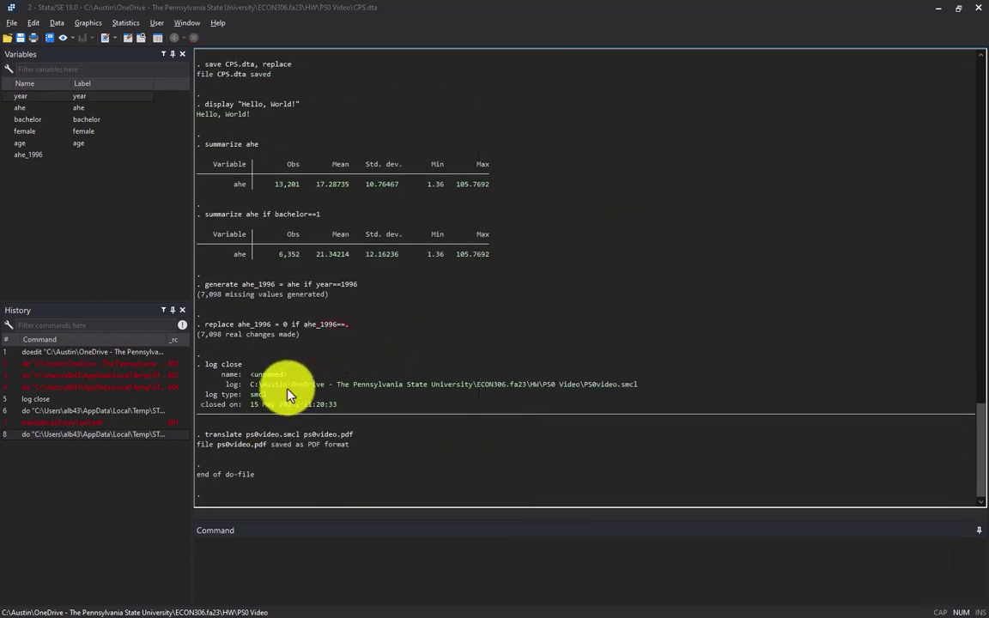
{"action": "key", "text": "alt+Tab"}
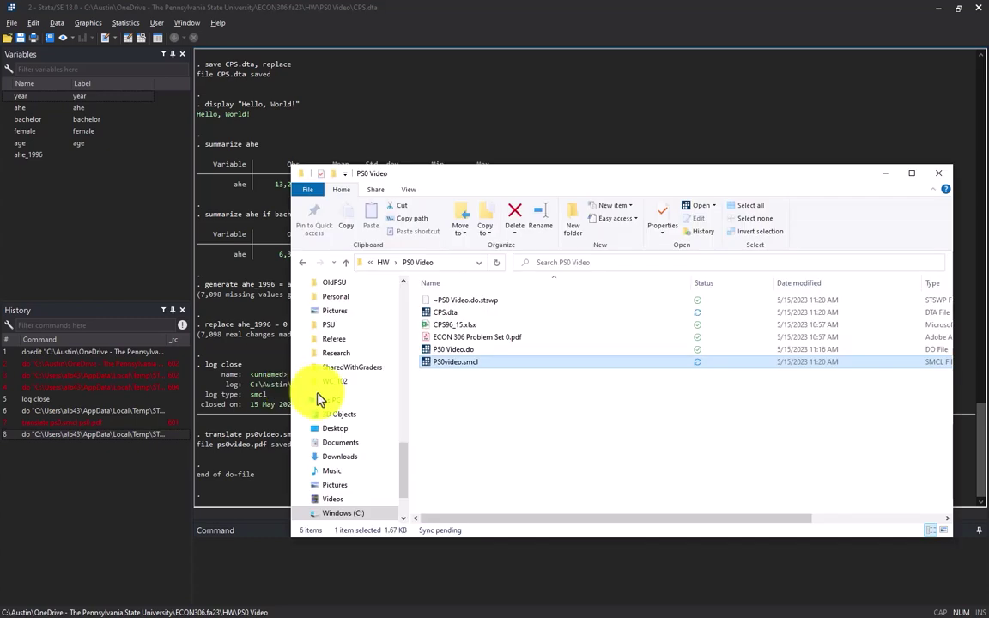
{"action": "left_click", "coordinate": [560, 416]}
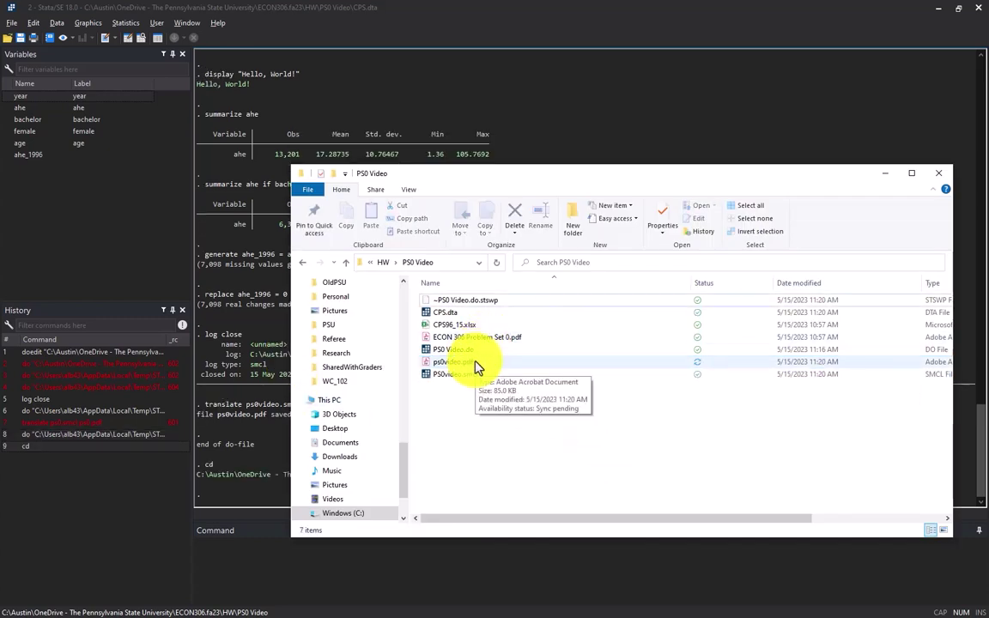
{"action": "double_click", "coordinate": [498, 368]}
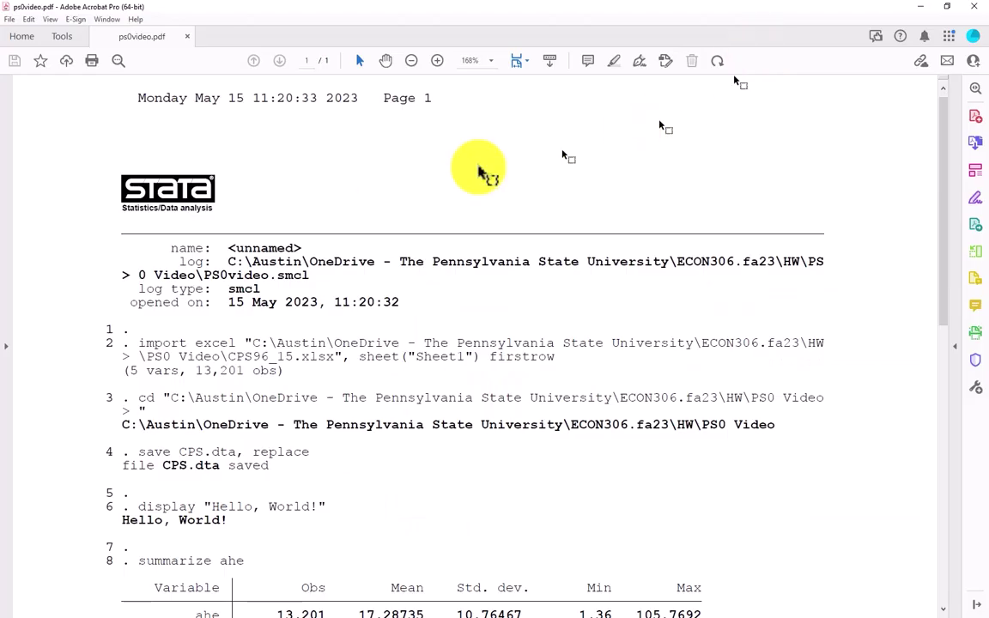
Step: Review the PDF log from its header through the summaries to log close, and return to the first numbered commands
{"action": "left_click_drag", "start_coordinate": [122, 179], "coordinate": [390, 206]}
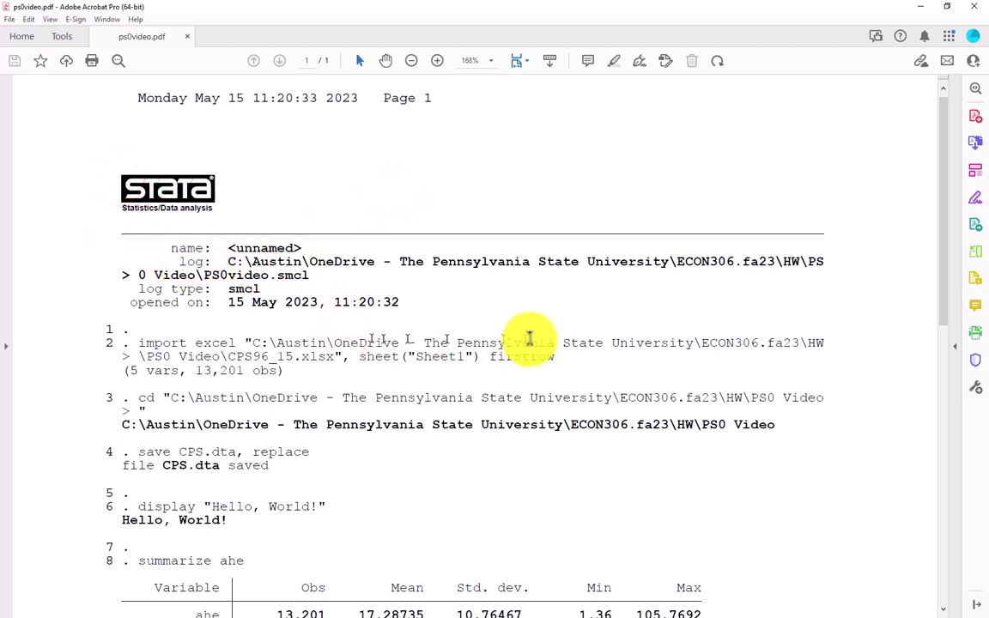
{"action": "scroll", "coordinate": [448, 348], "scroll_direction": "down", "scroll_amount": 5}
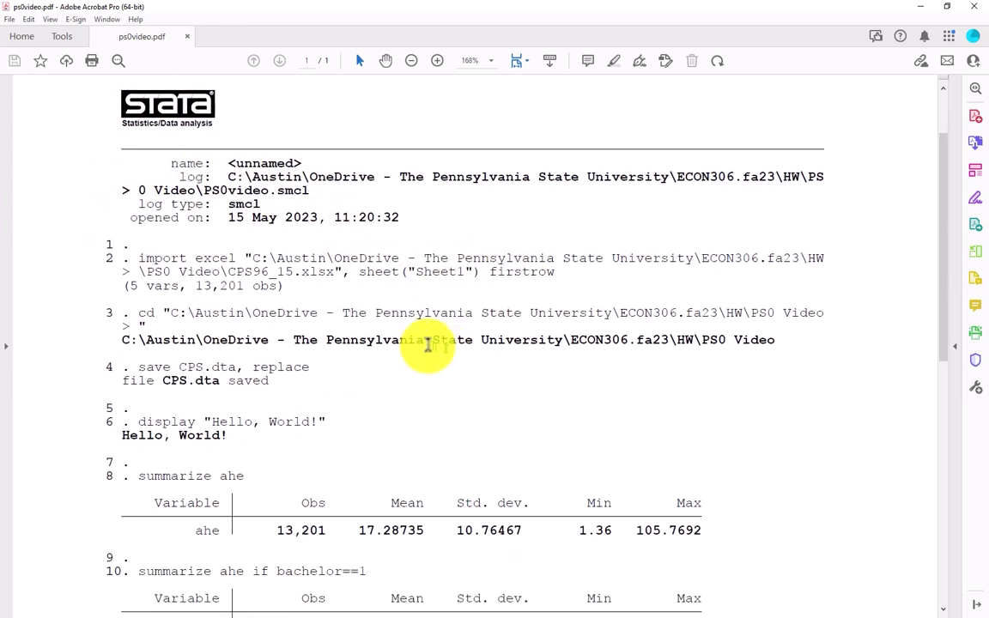
{"action": "scroll", "coordinate": [220, 282], "scroll_direction": "down", "scroll_amount": 10}
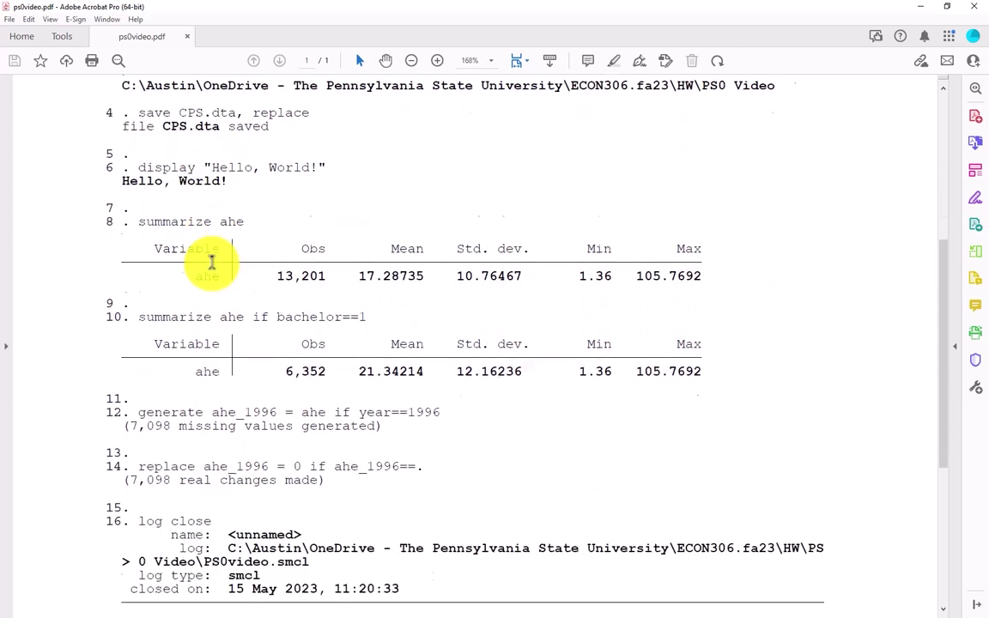
{"action": "scroll", "coordinate": [214, 263], "scroll_direction": "up", "scroll_amount": 9}
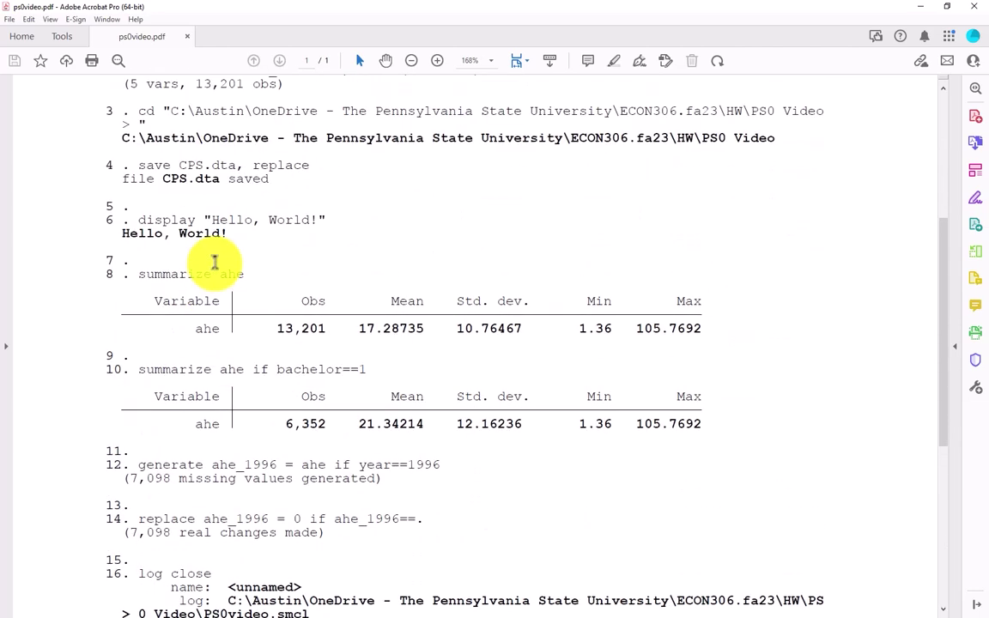
{"action": "scroll", "coordinate": [253, 251], "scroll_direction": "up", "scroll_amount": 1}
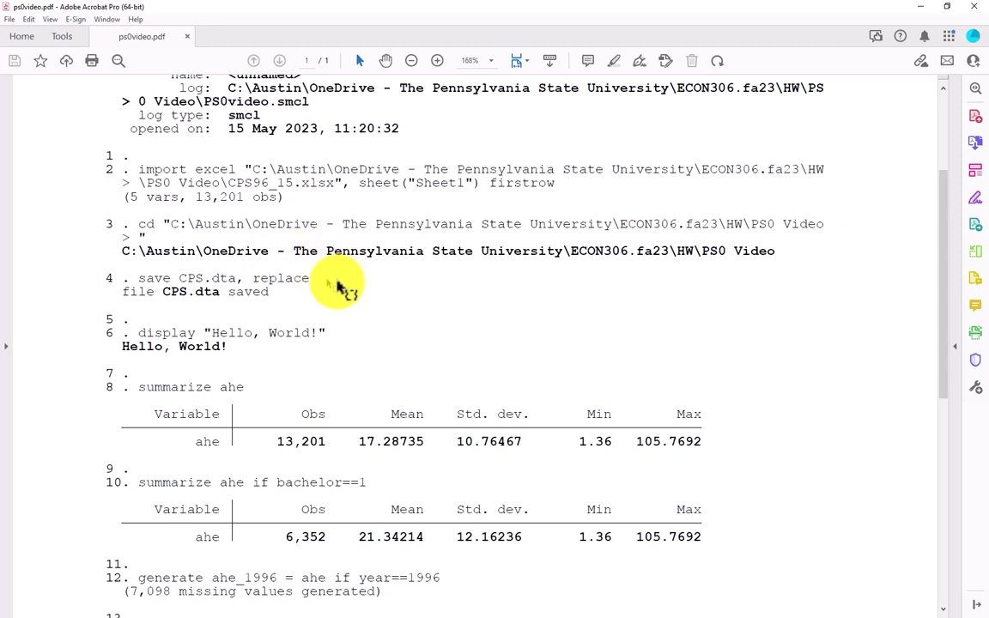
{"action": "scroll", "coordinate": [371, 258], "scroll_direction": "up", "scroll_amount": 2}
{"action": "scroll", "coordinate": [370, 256], "scroll_direction": "up", "scroll_amount": 2}
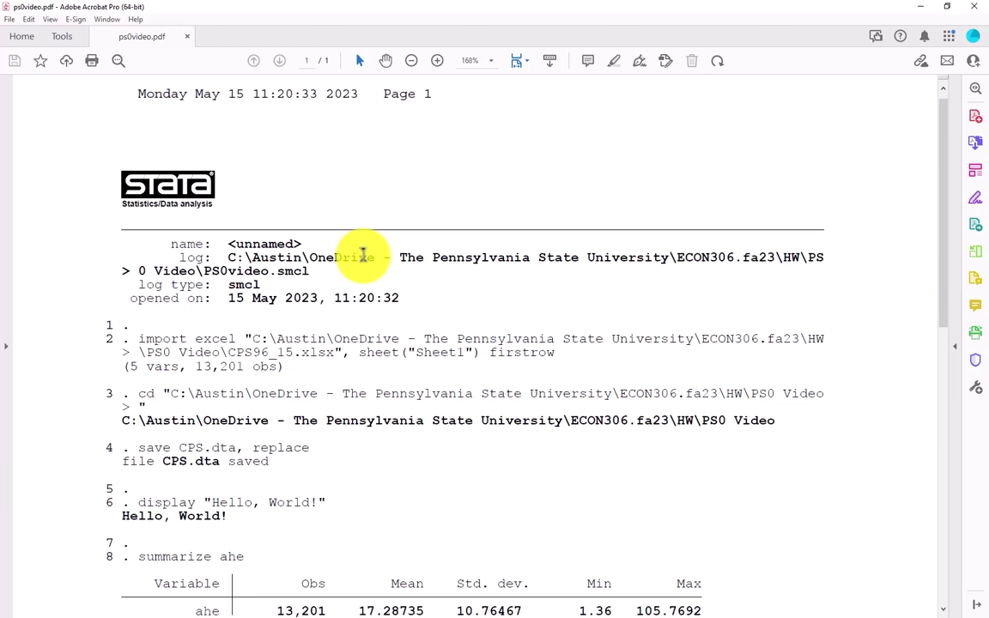
{"action": "scroll", "coordinate": [194, 303], "scroll_direction": "up", "scroll_amount": 1}
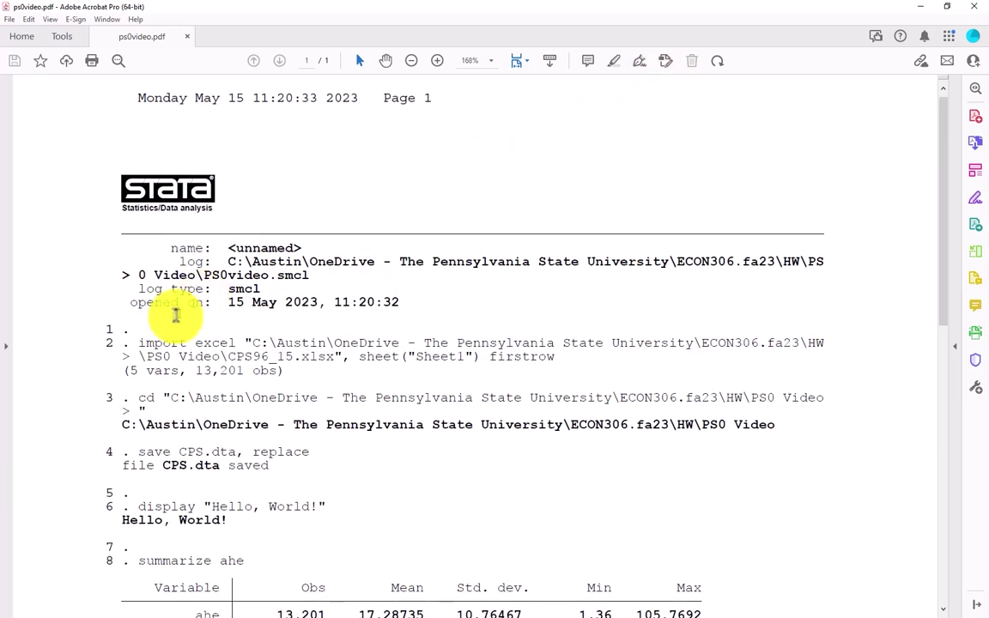
{"action": "left_click_drag", "start_coordinate": [99, 324], "coordinate": [269, 370]}
{"action": "left_click", "coordinate": [271, 372]}
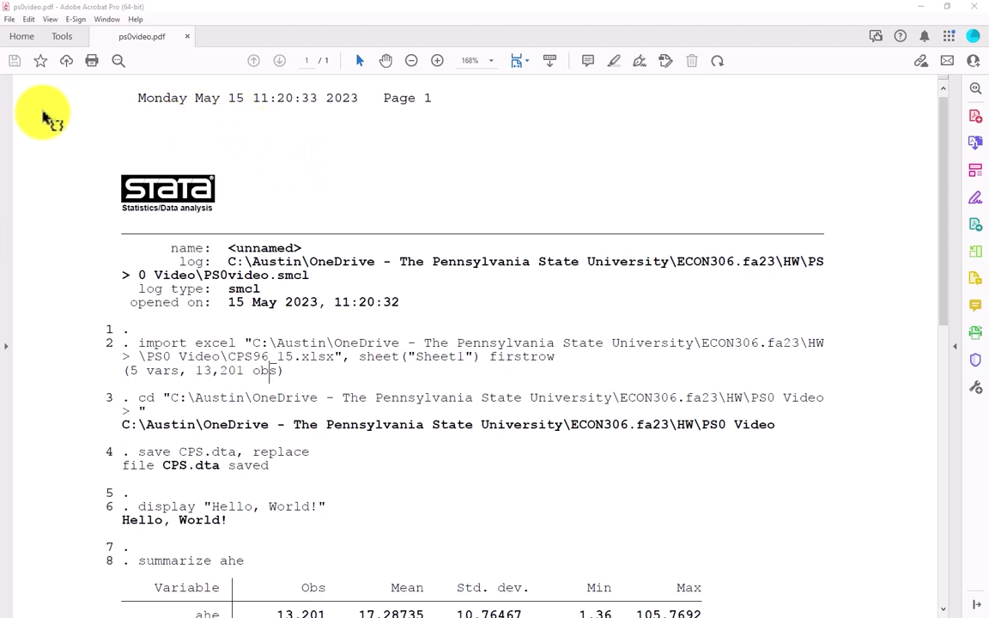
Step: Return to the do-file and move the cd line for the PS0 Video folder directly above log using PS0video, replace
{"action": "key", "text": "alt+Tab"}
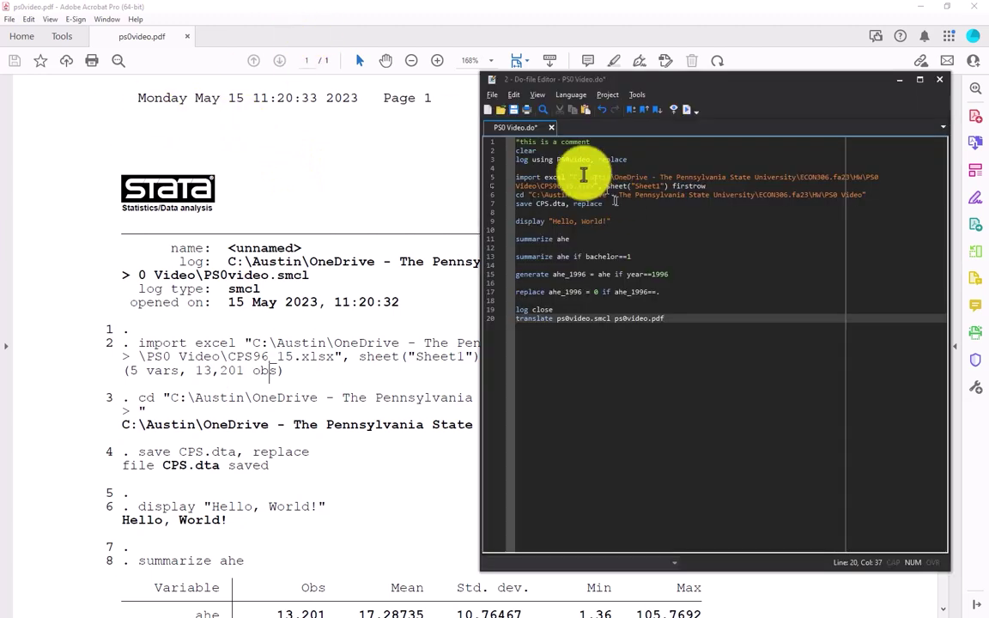
{"action": "left_click", "coordinate": [515, 150]}
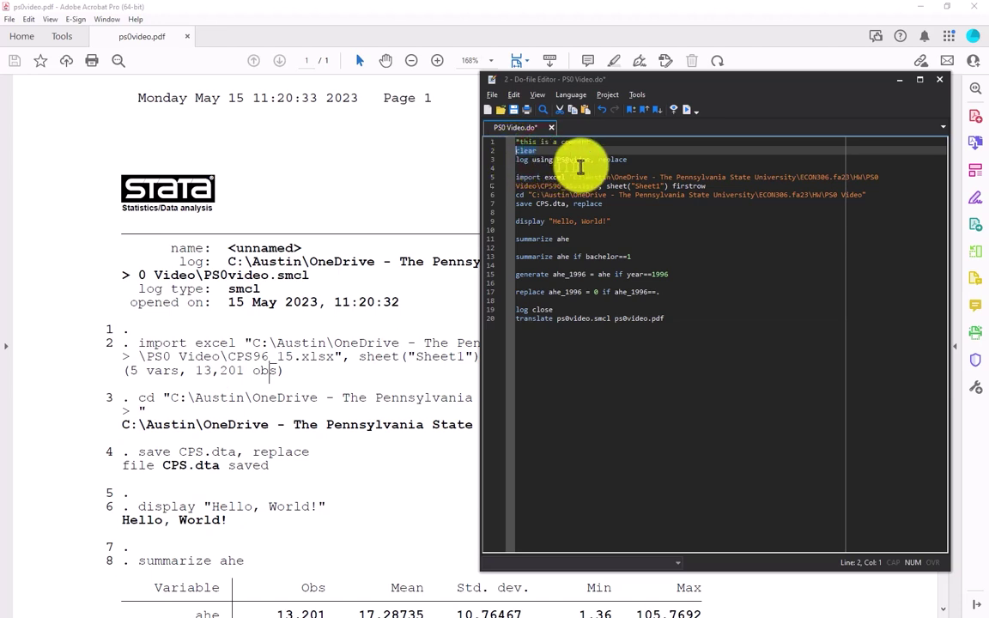
{"action": "left_click_drag", "start_coordinate": [645, 159], "coordinate": [567, 181]}
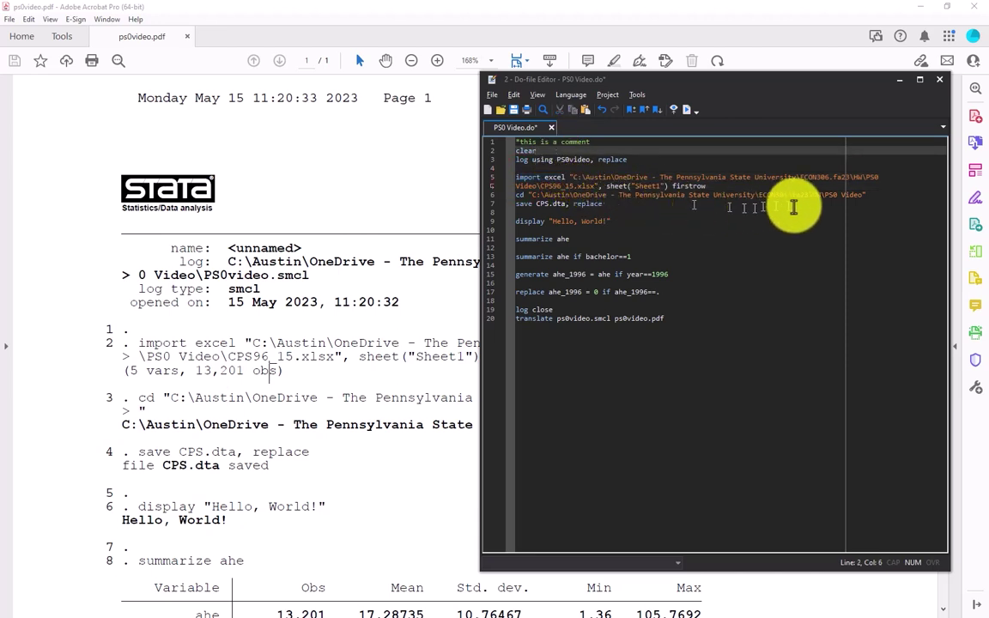
{"action": "left_click_drag", "start_coordinate": [870, 195], "coordinate": [495, 197]}
{"action": "key", "text": "ctrl+c"}
{"action": "key", "text": "Delete"}
{"action": "key", "text": "Up"}
{"action": "key", "text": "Up"}
{"action": "key", "text": "ctrl+v"}
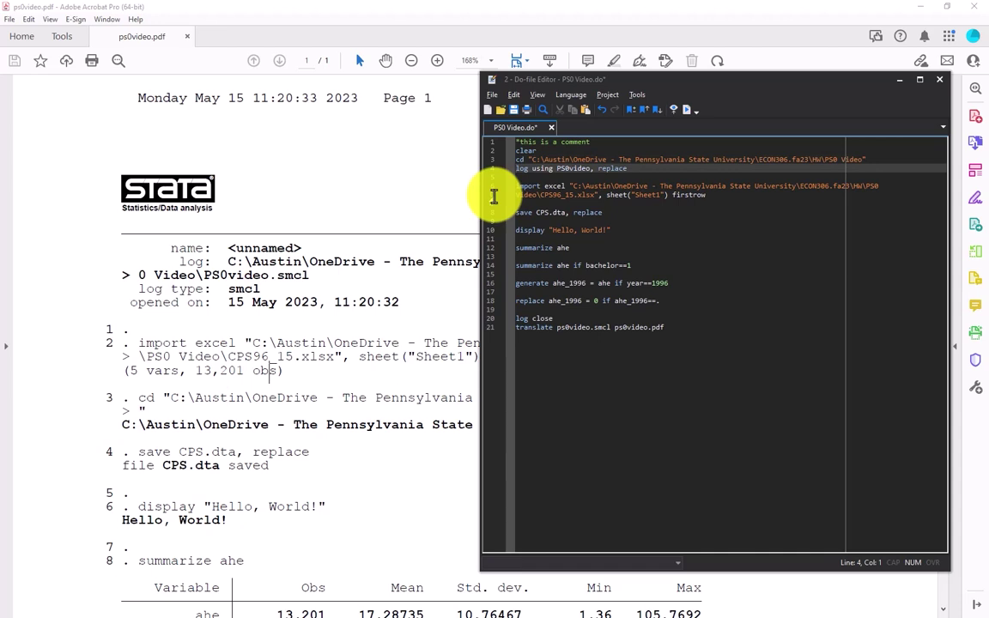
{"action": "key", "text": "Up"}
{"action": "key", "text": "shift+End"}
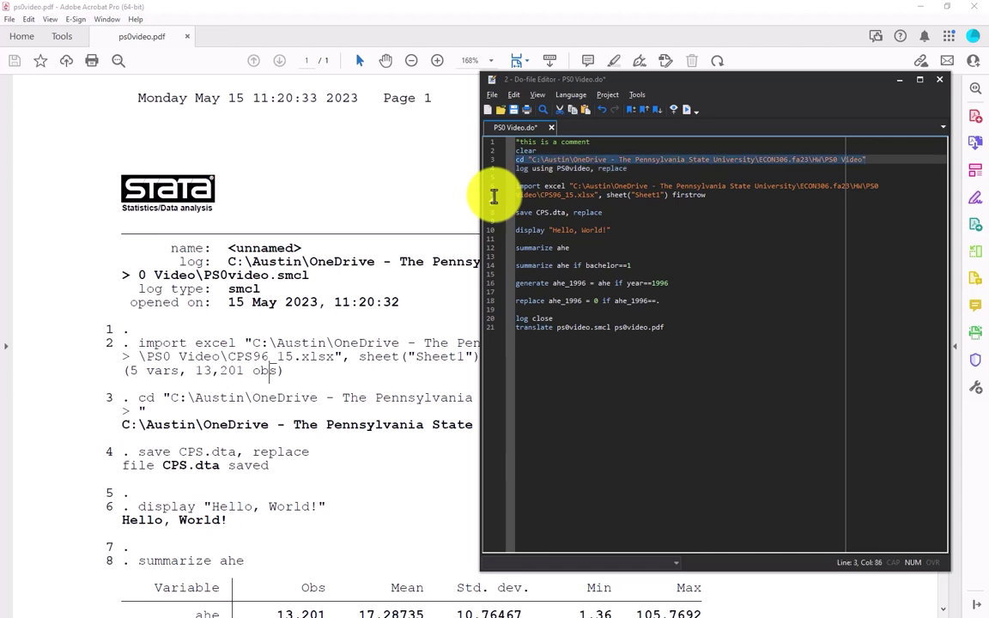
Step: Insert a separator comment line of asterisks between the log using command and the import excel command
{"action": "key", "text": "Down"}
{"action": "key", "text": "Down"}
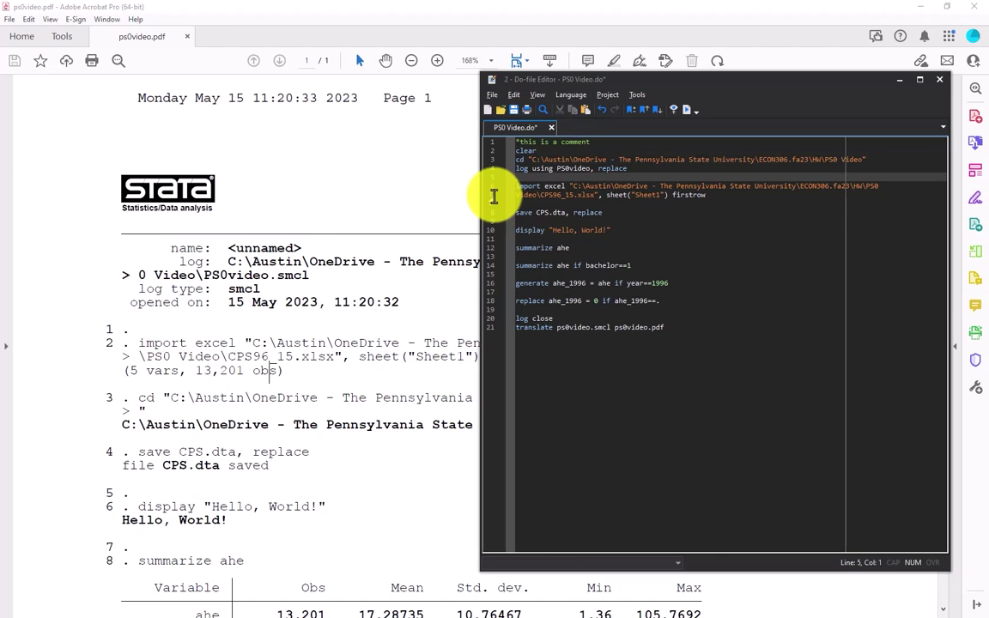
{"action": "key", "text": "Return"}
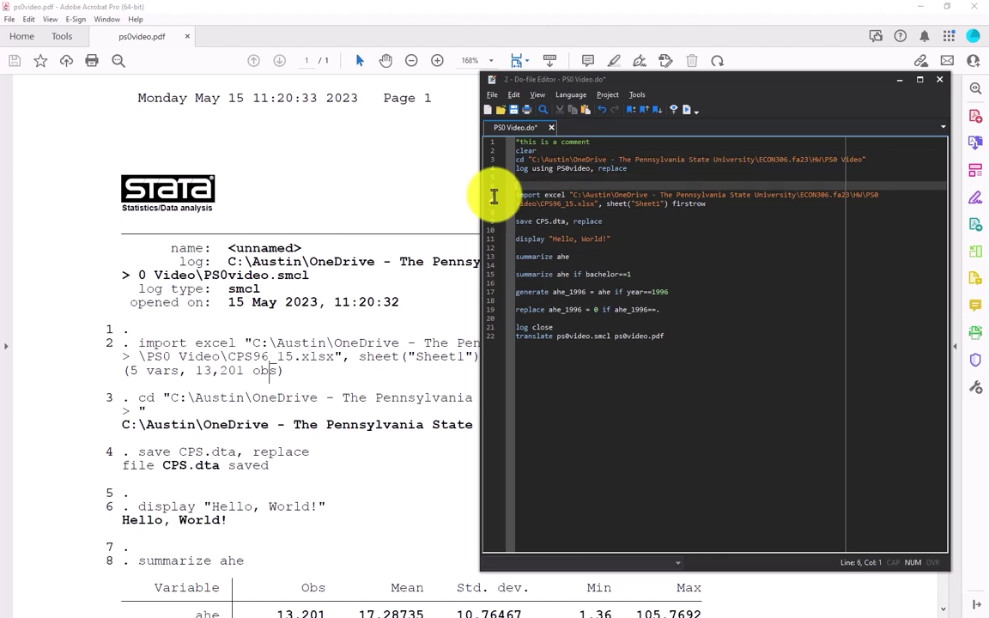
{"action": "type", "text": "*********************"}
{"action": "key", "text": "Return"}
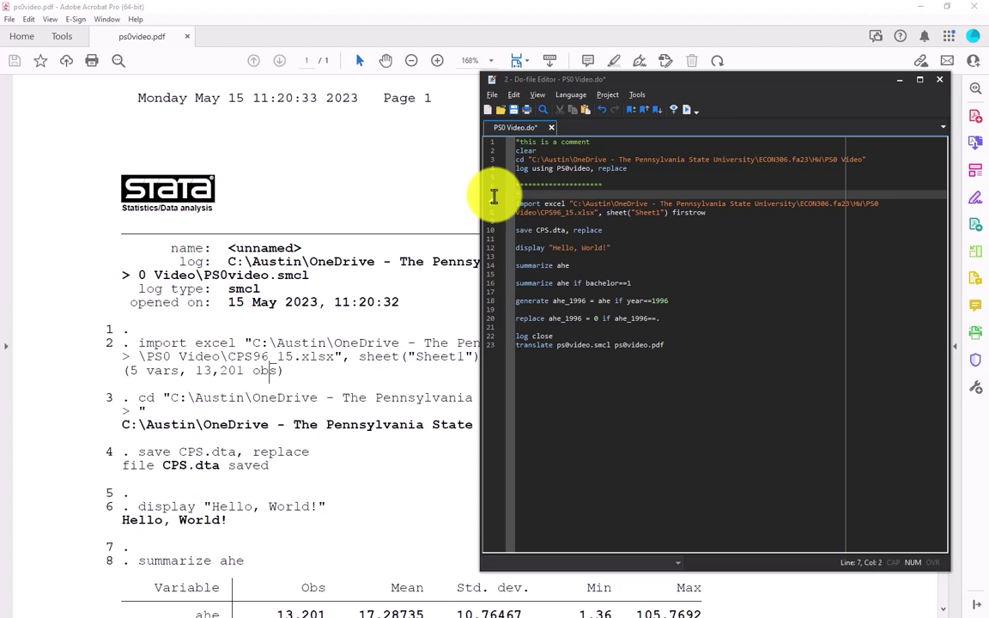
Step: Complete the header above the import excel command with a *Problem 1* comment and a closing line of asterisks
{"action": "type", "text": "*Problem 1\""}
{"action": "key", "text": "Up"}
{"action": "key", "text": "End"}
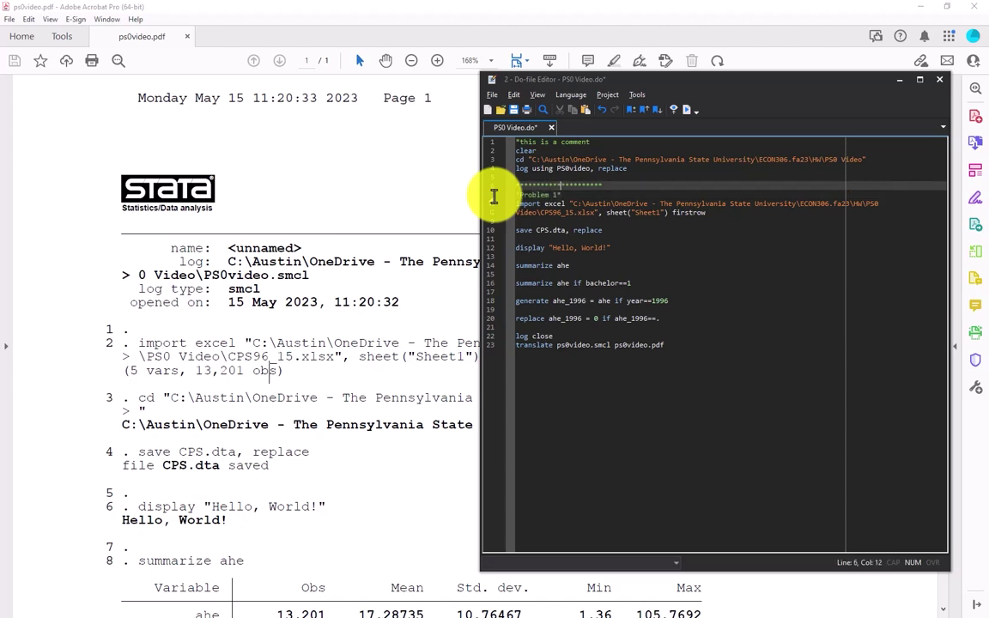
{"action": "key", "text": "shift+Home"}
{"action": "key", "text": "ctrl+c"}
{"action": "key", "text": "Down"}
{"action": "key", "text": "End"}
{"action": "key", "text": "Return"}
{"action": "key", "text": "ctrl+v"}
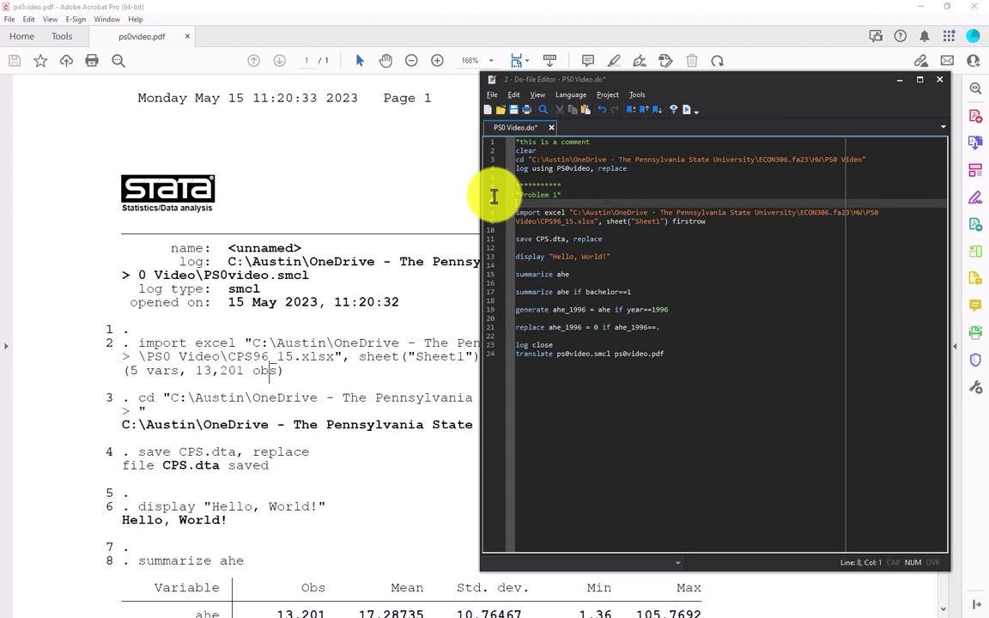
{"action": "type", "text": "*"}
{"action": "key", "text": "BackSpace"}
{"action": "type", "text": "*"}
Step: Copy the three-line problem header above display "Hello, World!" and change its comment to *Problem 2*
{"action": "left_click", "coordinate": [494, 197]}
{"action": "key", "text": "Down"}
{"action": "key", "text": "Down"}
{"action": "key", "text": "Down"}
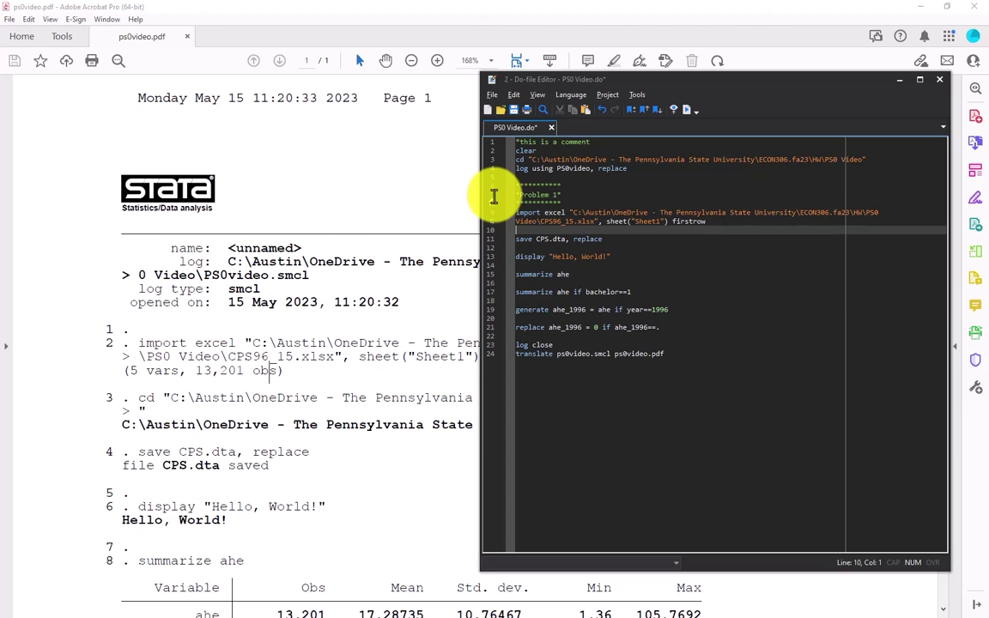
{"action": "key", "text": "Down"}
{"action": "key", "text": "Down"}
{"action": "key", "text": "Return"}
{"action": "key", "text": "ctrl+v"}
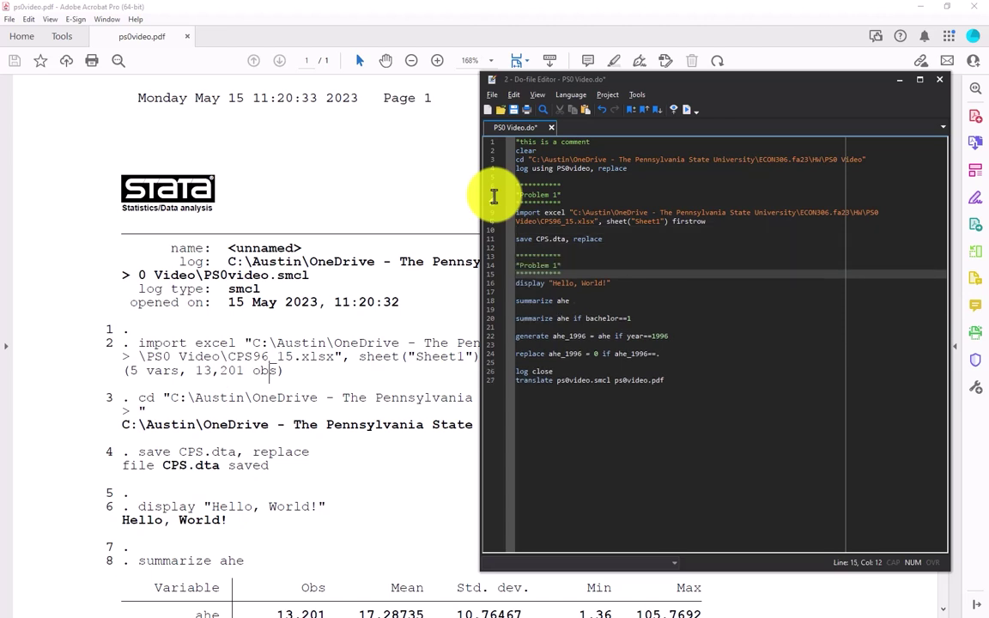
{"action": "key", "text": "Up"}
{"action": "key", "text": "Left"}
{"action": "key", "text": "BackSpace"}
{"action": "type", "text": "2"}
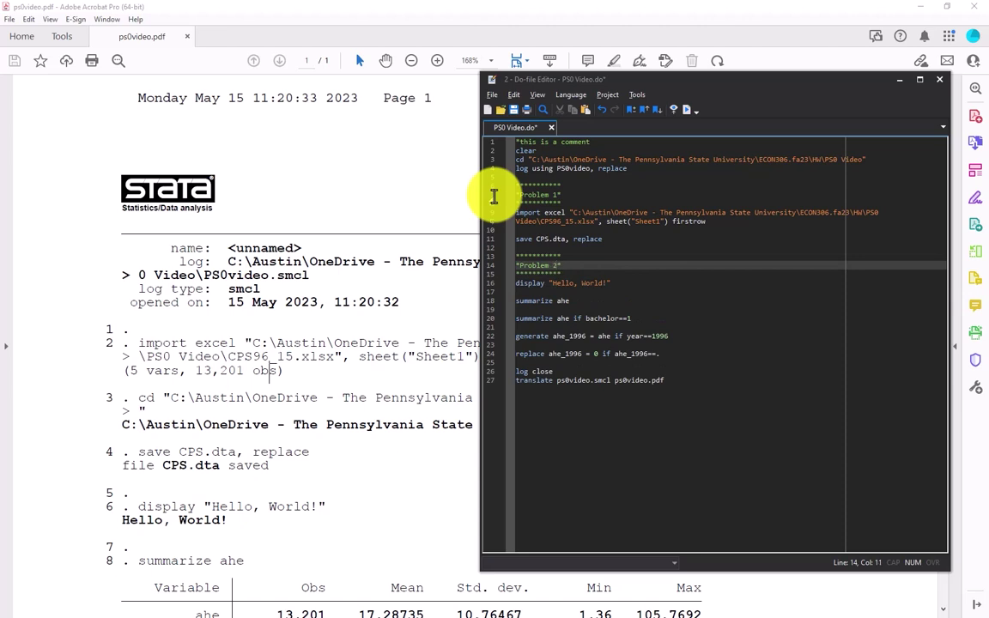
Step: Insert the same header block above the summarize ahe command and number it *Problem 3*
{"action": "key", "text": "Down"}
{"action": "key", "text": "Down"}
{"action": "key", "text": "Down"}
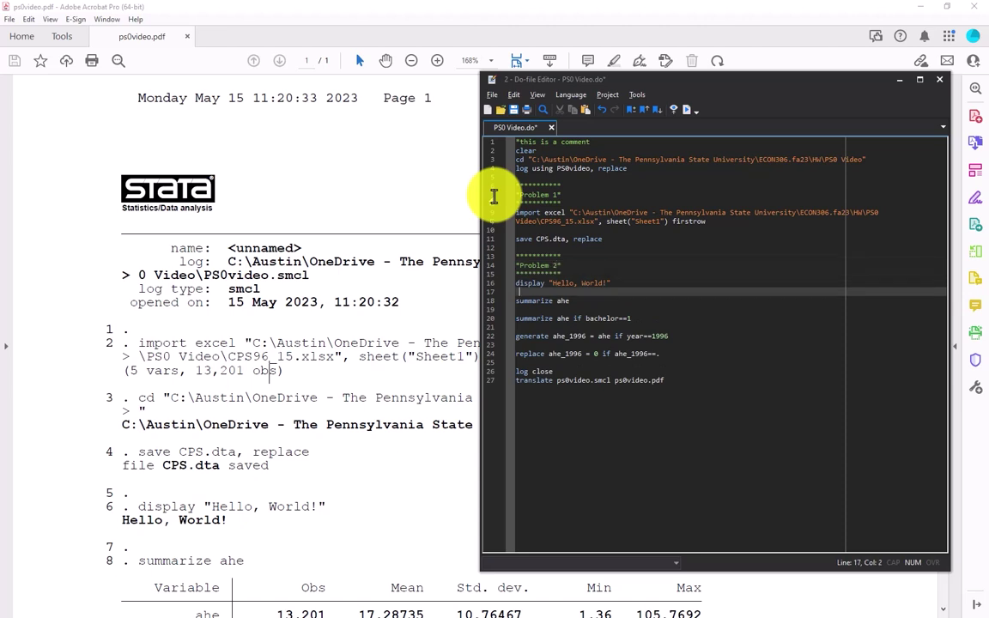
{"action": "key", "text": "Return"}
{"action": "key", "text": "ctrl+v"}
{"action": "key", "text": "Up"}
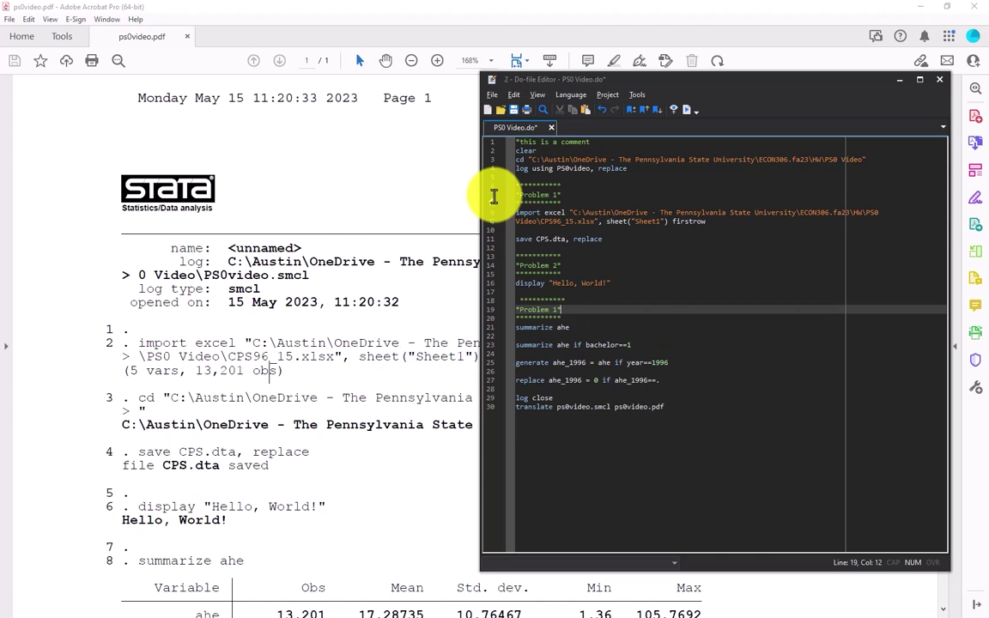
{"action": "key", "text": "BackSpace"}
{"action": "key", "text": "BackSpace"}
{"action": "type", "text": "3*"}
Step: Insert the header block above summarize ahe if bachelor==1 and number it *Problem 4*
{"action": "key", "text": "Down"}
{"action": "key", "text": "Down"}
{"action": "key", "text": "Down"}
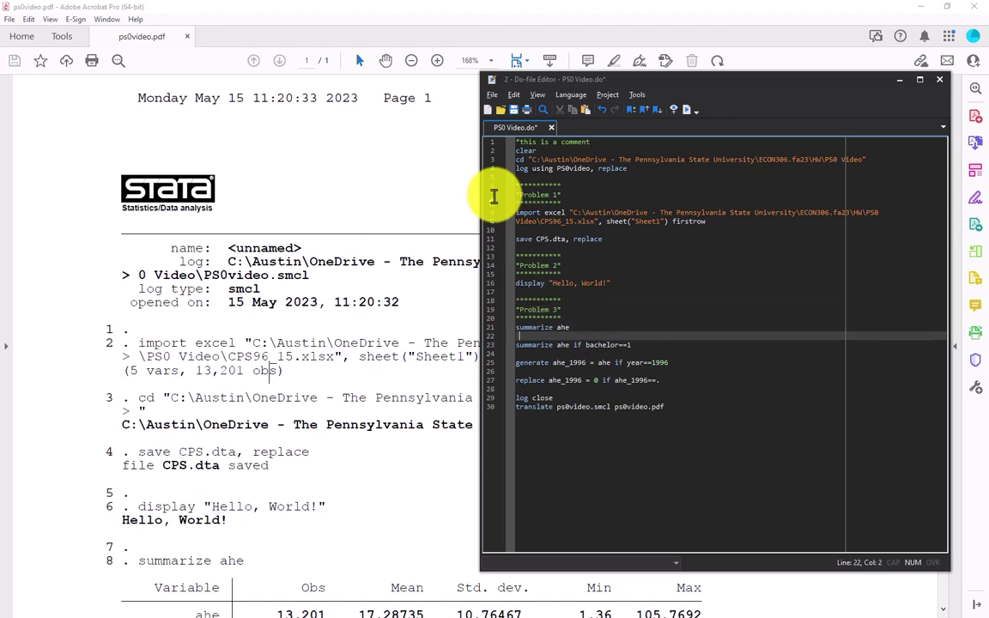
{"action": "key", "text": "Return"}
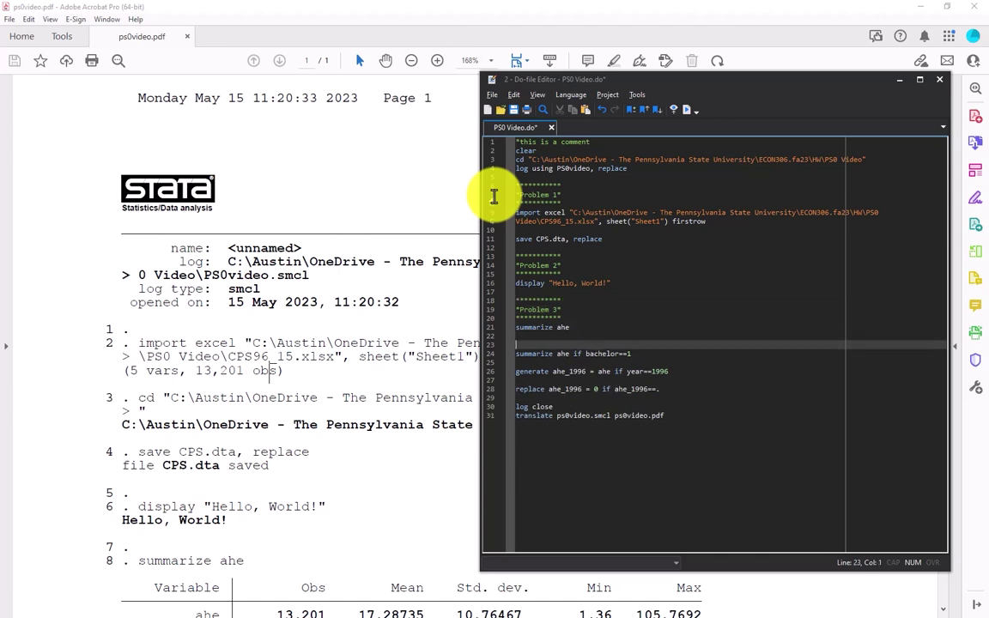
{"action": "key", "text": "ctrl+v"}
{"action": "key", "text": "Up"}
{"action": "key", "text": "BackSpace"}
{"action": "key", "text": "BackSpace"}
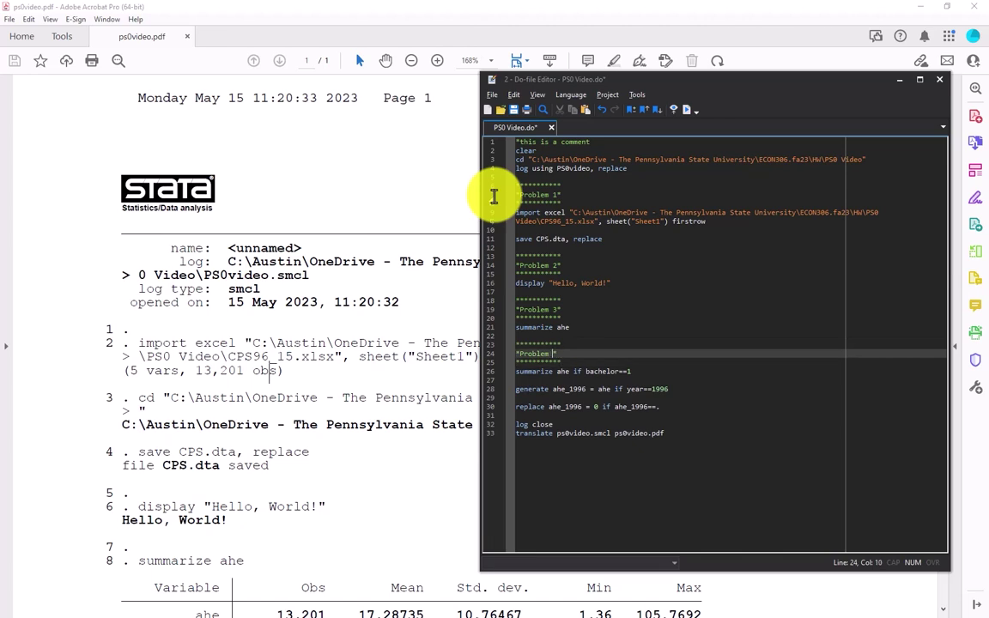
{"action": "type", "text": "4"}
Step: Insert the header block above the generate ahe_1996 command and number it *Problem 5*
{"action": "key", "text": "Down"}
{"action": "key", "text": "Down"}
{"action": "key", "text": "Down"}
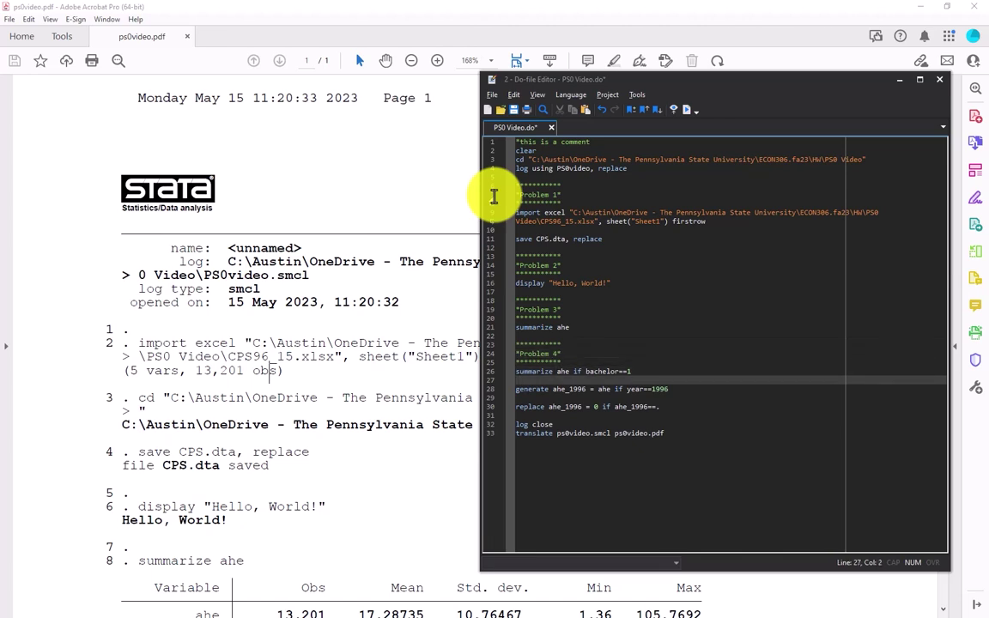
{"action": "key", "text": "Return"}
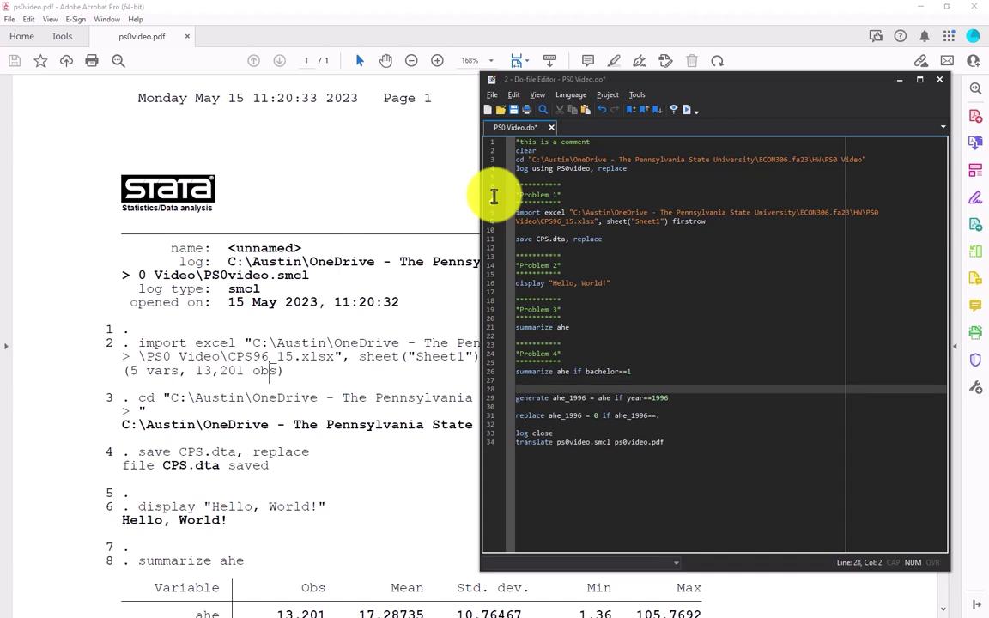
{"action": "key", "text": "ctrl+v"}
{"action": "type", "text": "5"}
Step: Try to execute the whole do-file and check the output of the final translate command
{"action": "key", "text": "Down"}
{"action": "key", "text": "Down"}
{"action": "key", "text": "Down"}
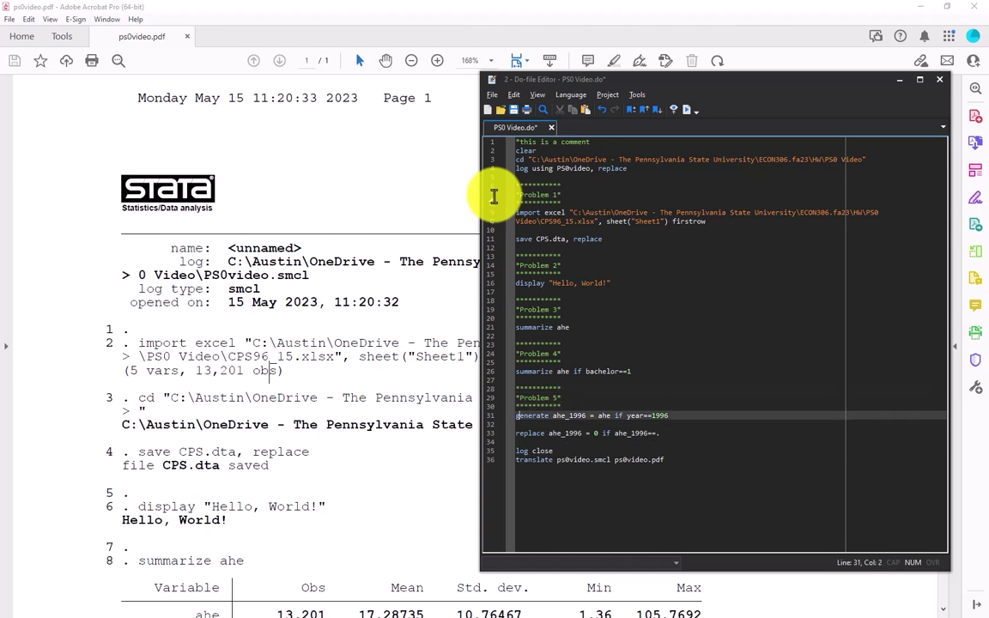
{"action": "key", "text": "BackSpace"}
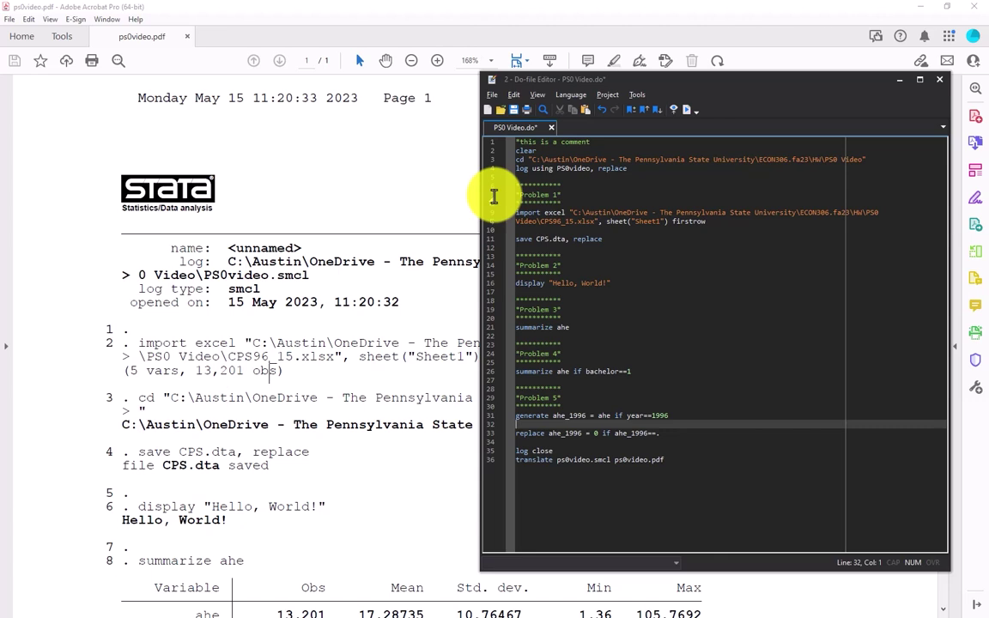
{"action": "key", "text": "ctrl+End"}
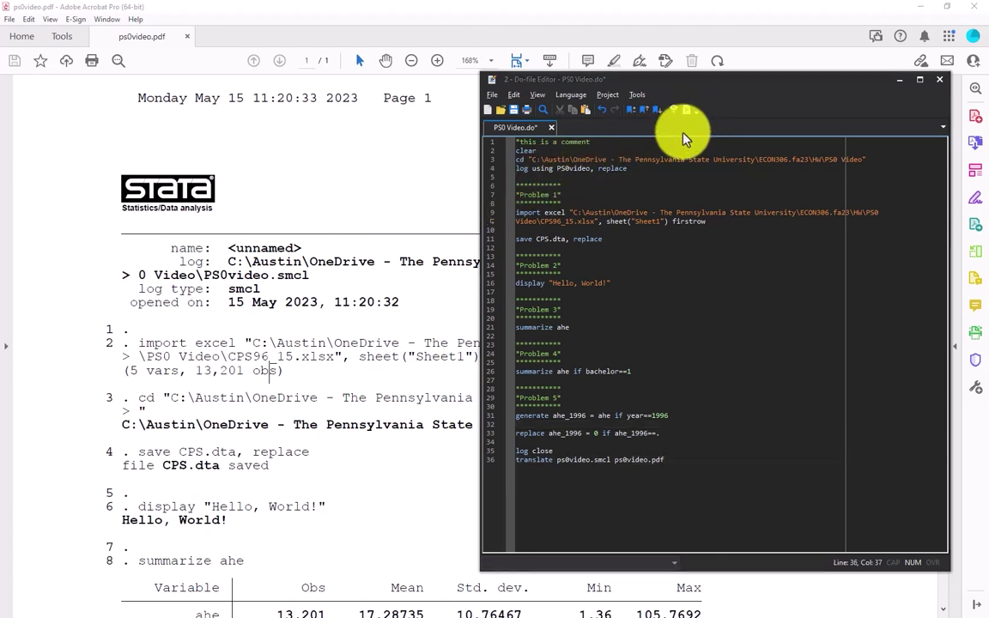
{"action": "key", "text": "ctrl+d"}
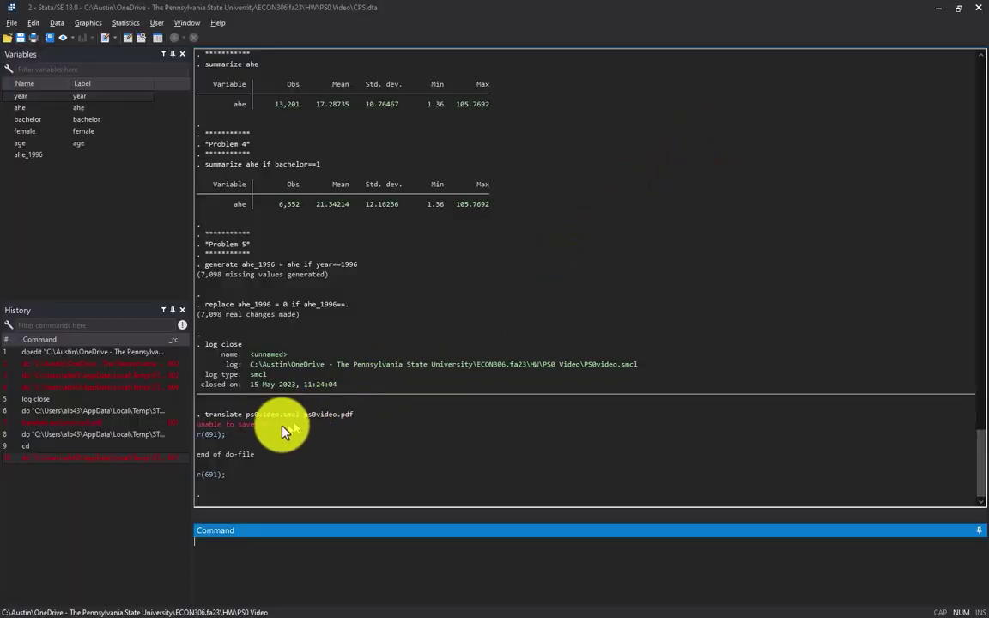
{"action": "left_click_drag", "start_coordinate": [292, 426], "coordinate": [203, 425]}
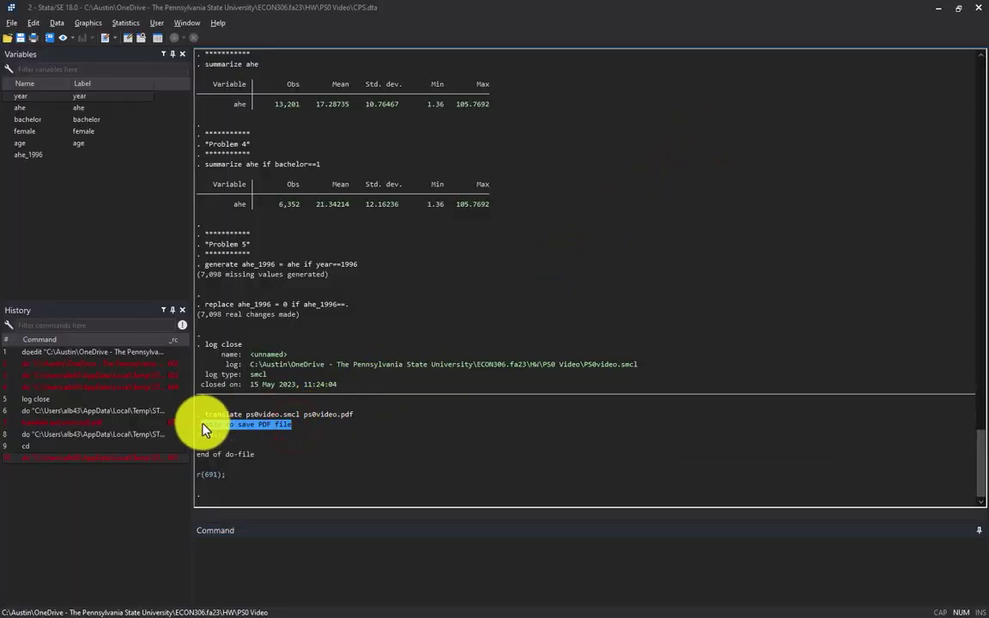
{"action": "left_click", "coordinate": [284, 440]}
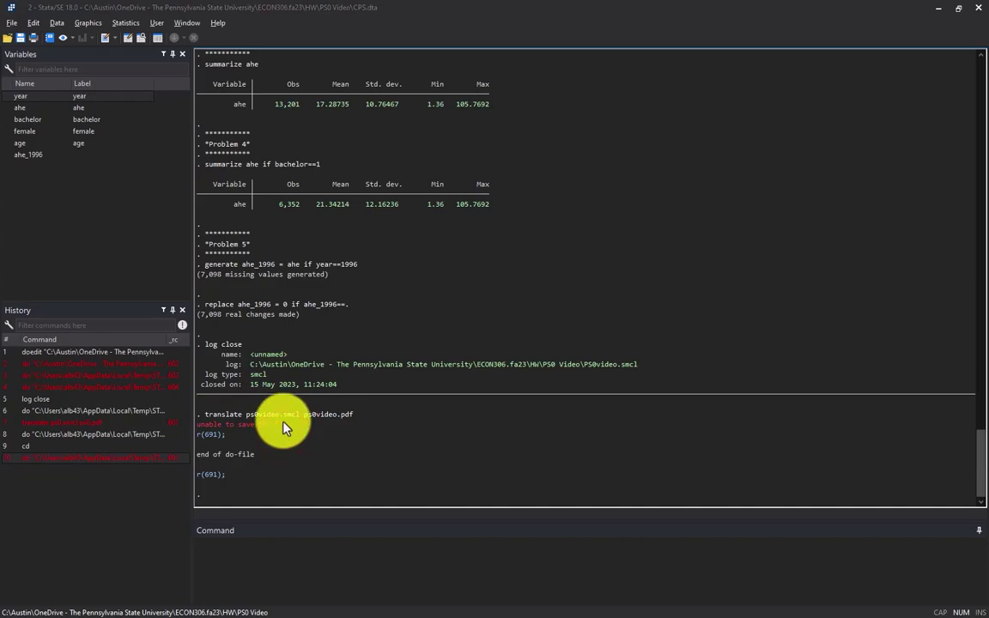
Step: Close ps0video.pdf in Acrobat, return to the do-file and execute it again through to the end
{"action": "key", "text": "alt+Tab"}
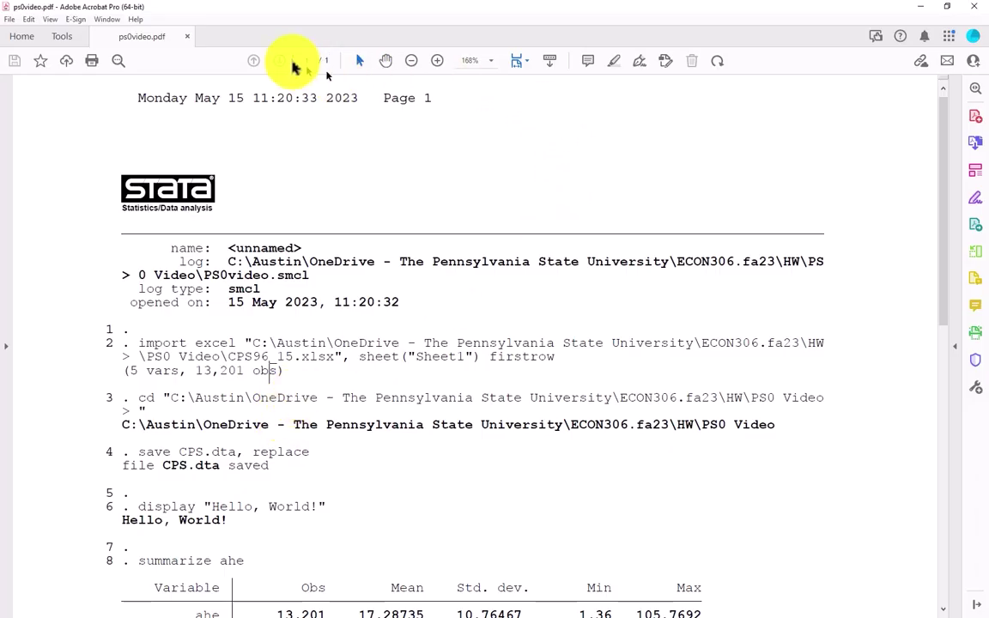
{"action": "key", "text": "alt+Tab"}
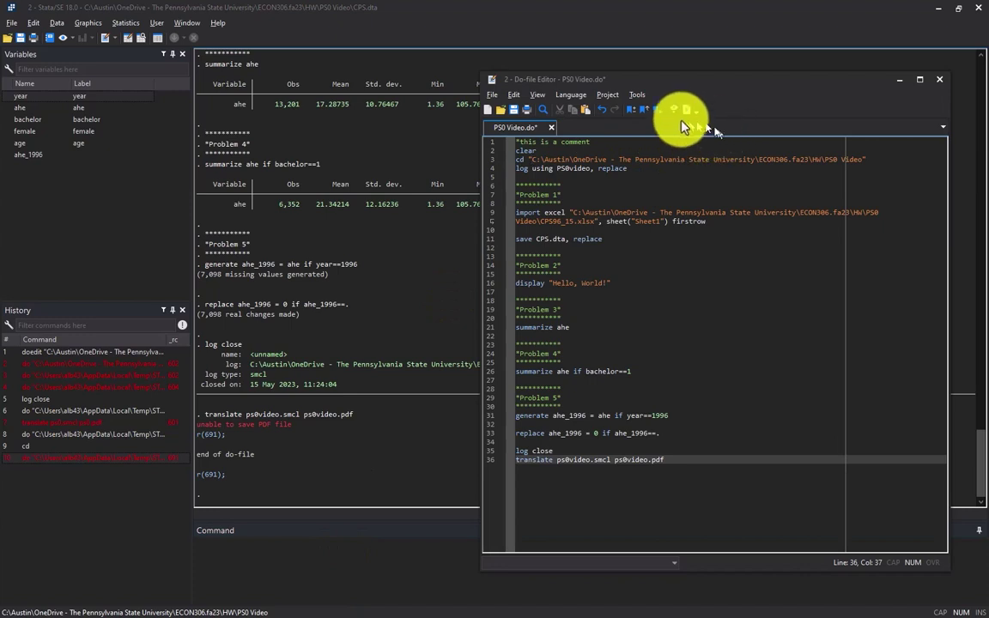
{"action": "left_click", "coordinate": [686, 109]}
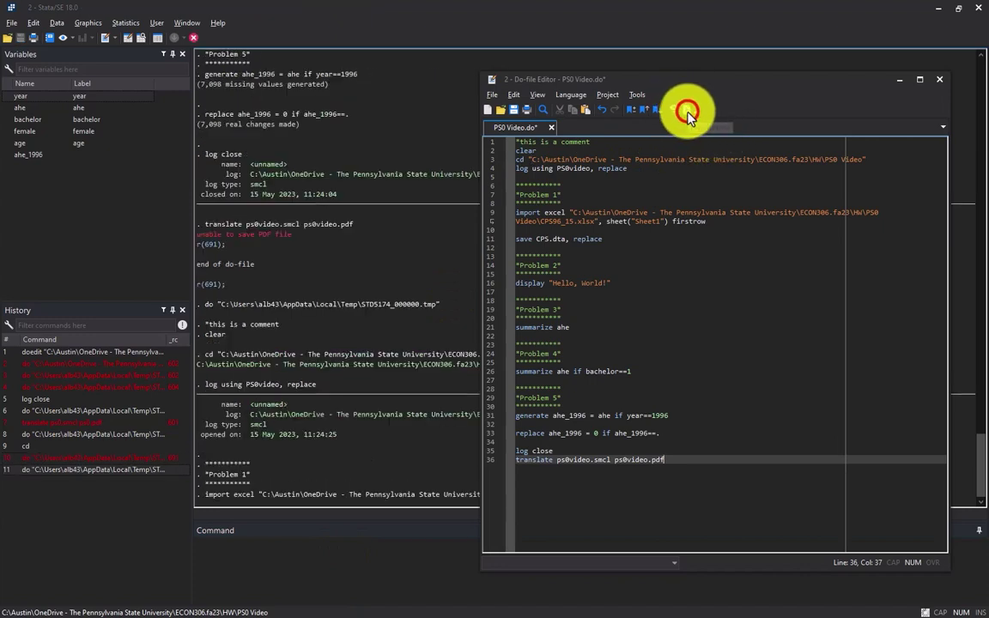
{"action": "left_click", "coordinate": [321, 428]}
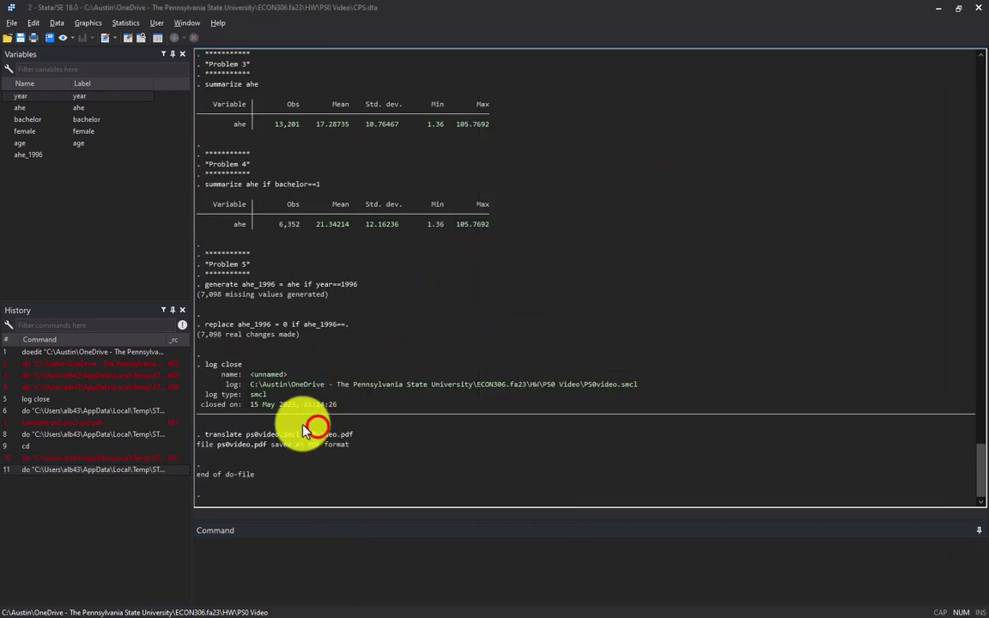
{"action": "left_click_drag", "start_coordinate": [260, 475], "coordinate": [206, 475]}
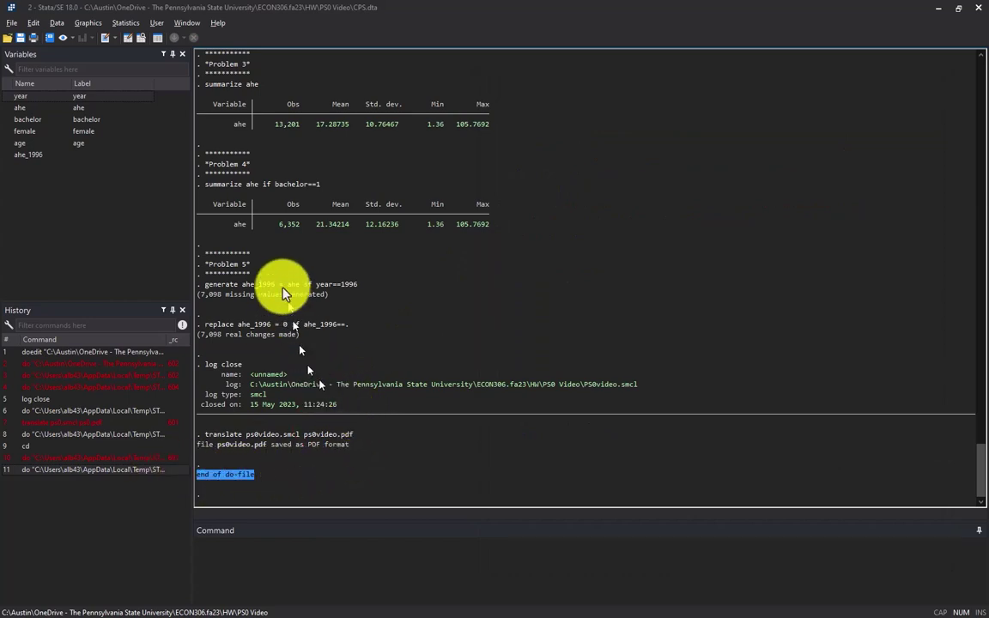
Step: Open the regenerated ps0video.pdf from the PS0 Video folder and enlarge its window to full screen
{"action": "key", "text": "alt+Tab"}
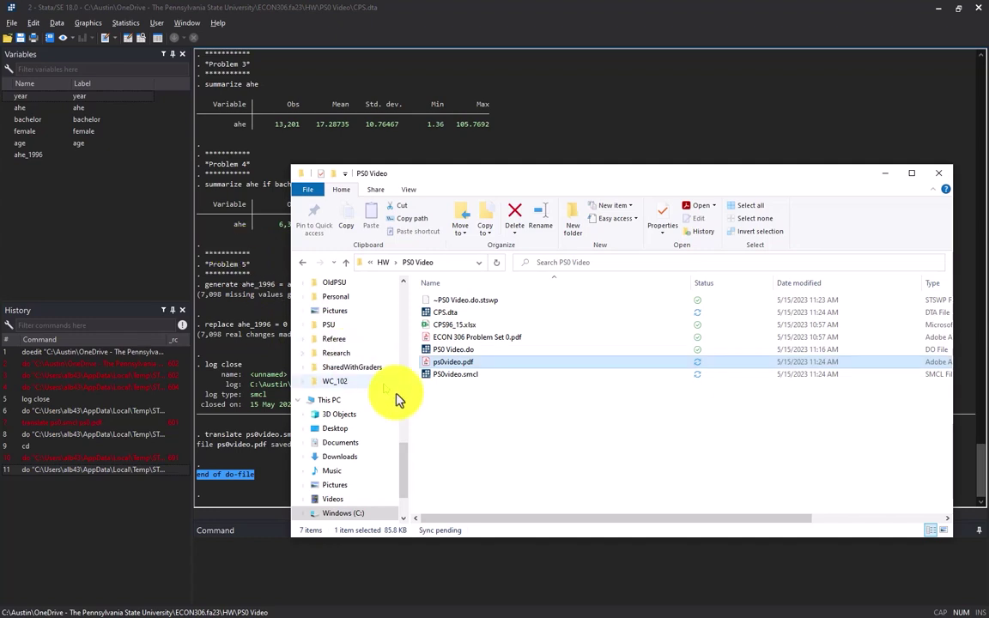
{"action": "double_click", "coordinate": [459, 362]}
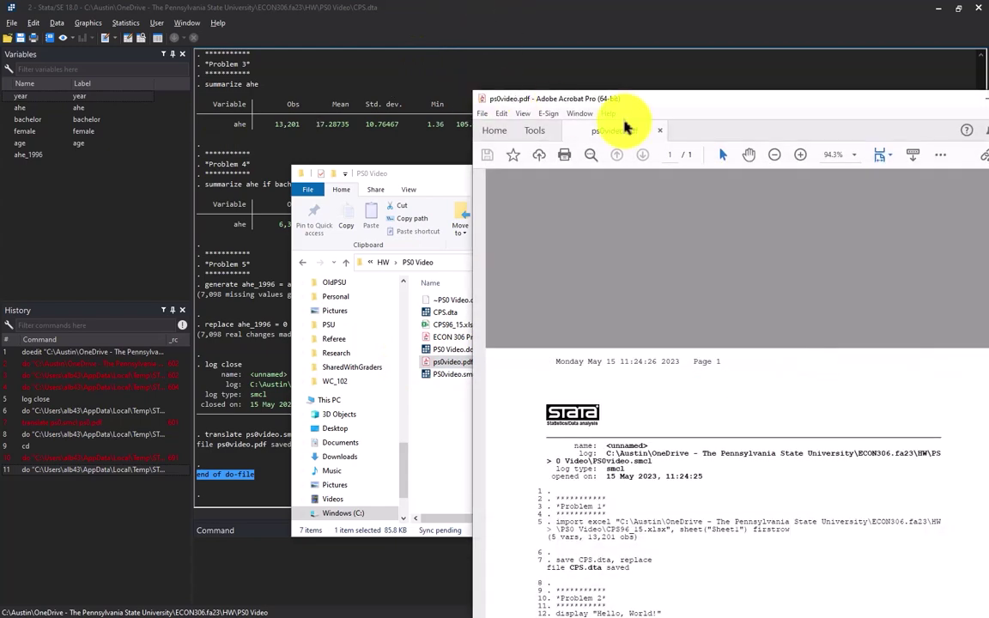
{"action": "left_click_drag", "start_coordinate": [935, 99], "coordinate": [765, 7]}
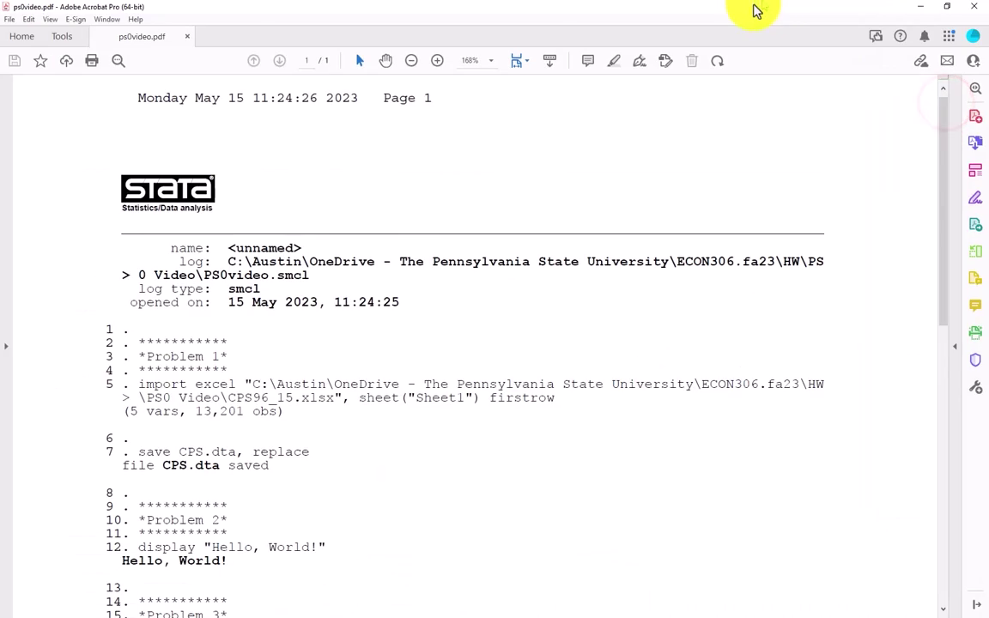
Step: Review the problem headings and their commands throughout the PDF log, and return to its beginning
{"action": "scroll", "coordinate": [153, 301], "scroll_direction": "down", "scroll_amount": 1}
{"action": "left_click_drag", "start_coordinate": [127, 311], "coordinate": [168, 359]}
{"action": "left_click_drag", "start_coordinate": [127, 479], "coordinate": [233, 498]}
{"action": "left_click", "coordinate": [259, 492]}
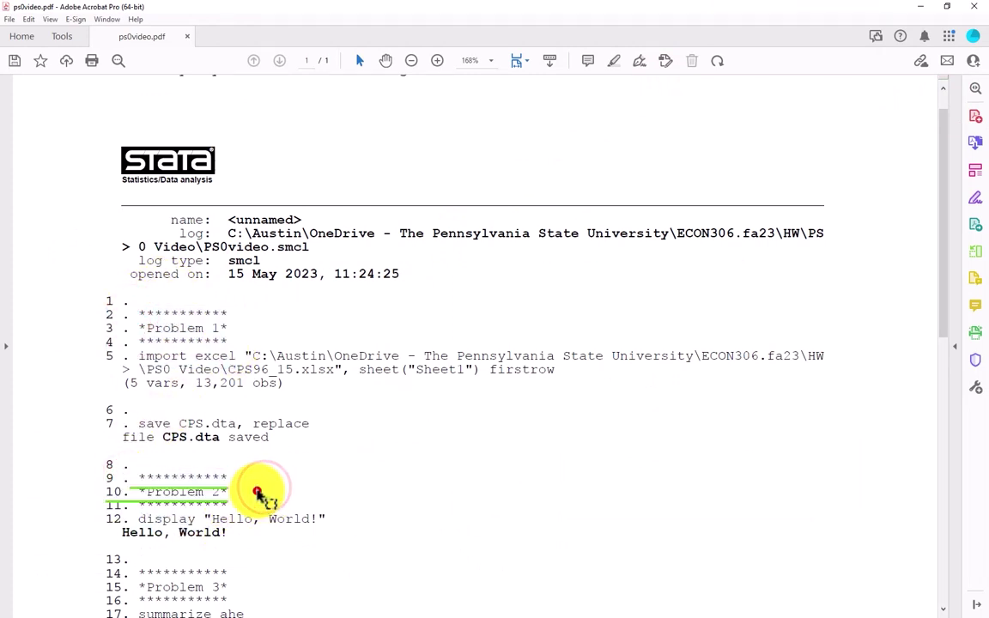
{"action": "key", "text": "ctrl+z"}
{"action": "scroll", "coordinate": [274, 375], "scroll_direction": "down", "scroll_amount": 4}
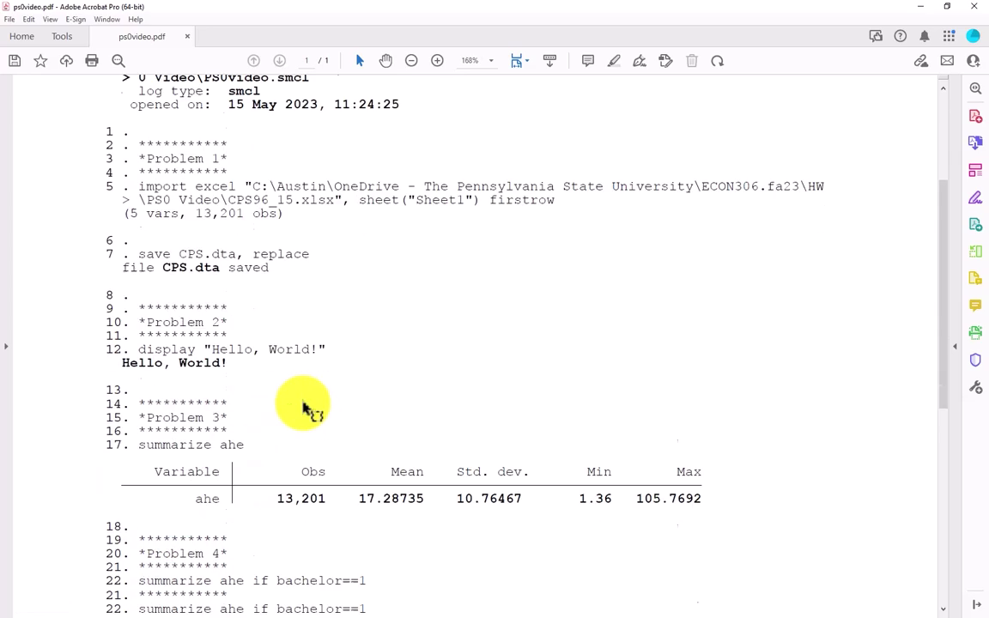
{"action": "scroll", "coordinate": [303, 404], "scroll_direction": "down", "scroll_amount": 10}
{"action": "scroll", "coordinate": [303, 378], "scroll_direction": "up", "scroll_amount": 12}
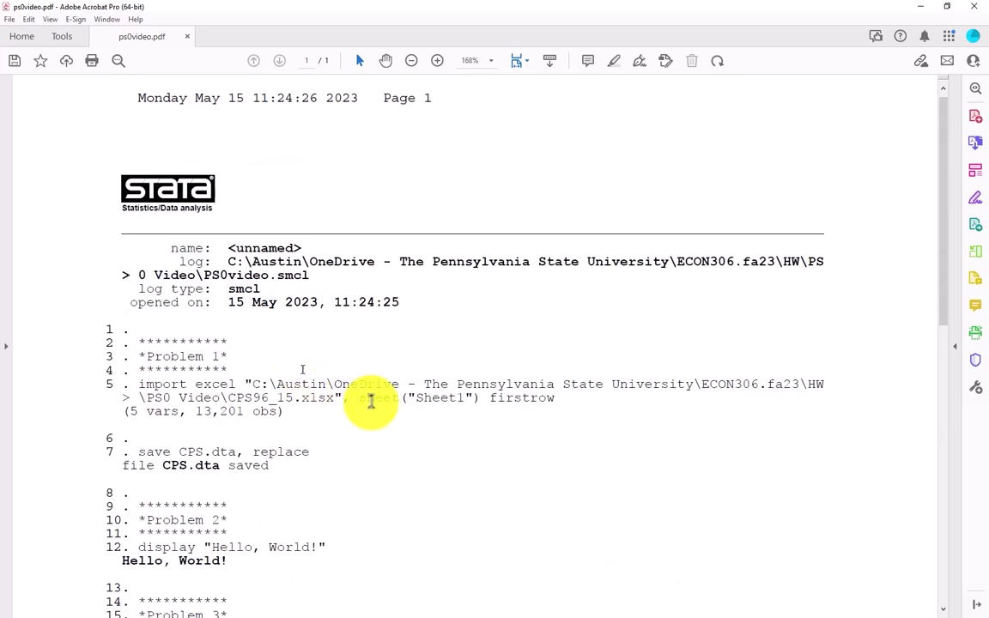
Step: Switch to the Problem Set 0 page in Canvas and download PS0 - commenting questions.do into the PS0 Video folder
{"action": "key", "text": "alt+Tab"}
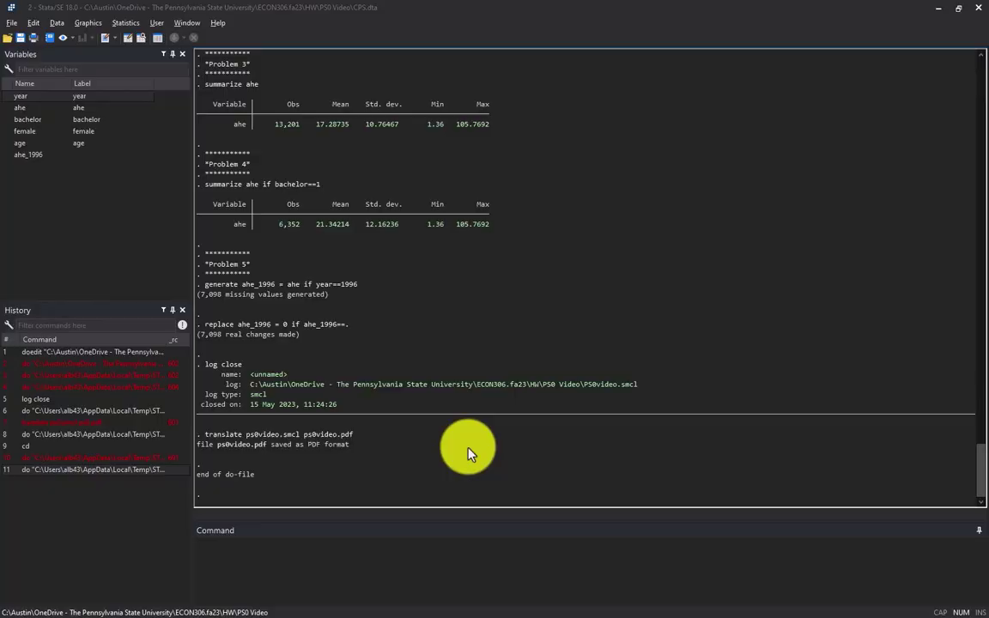
{"action": "key", "text": "alt+Tab"}
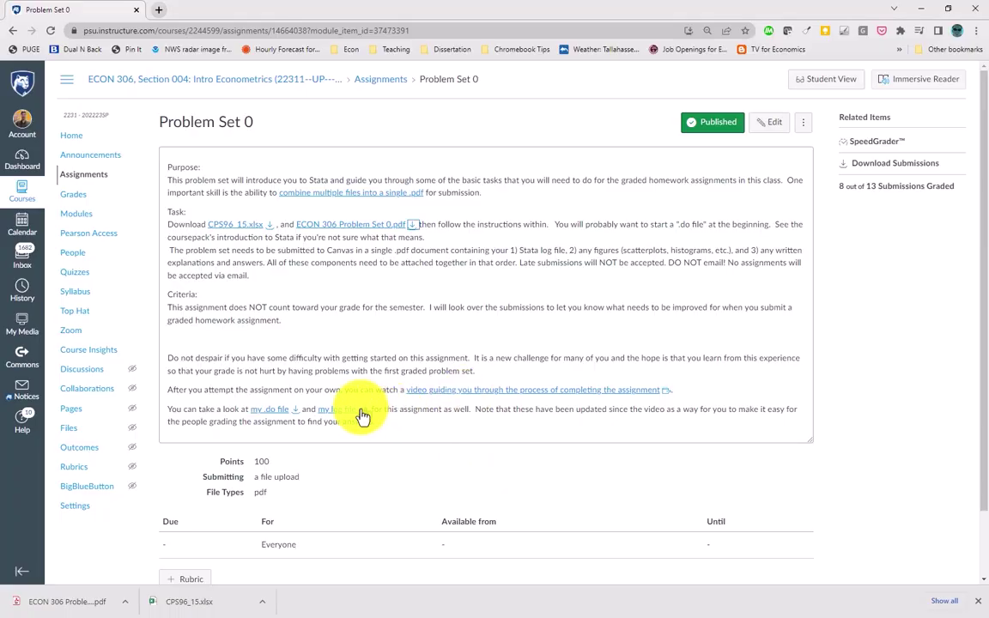
{"action": "left_click", "coordinate": [296, 417]}
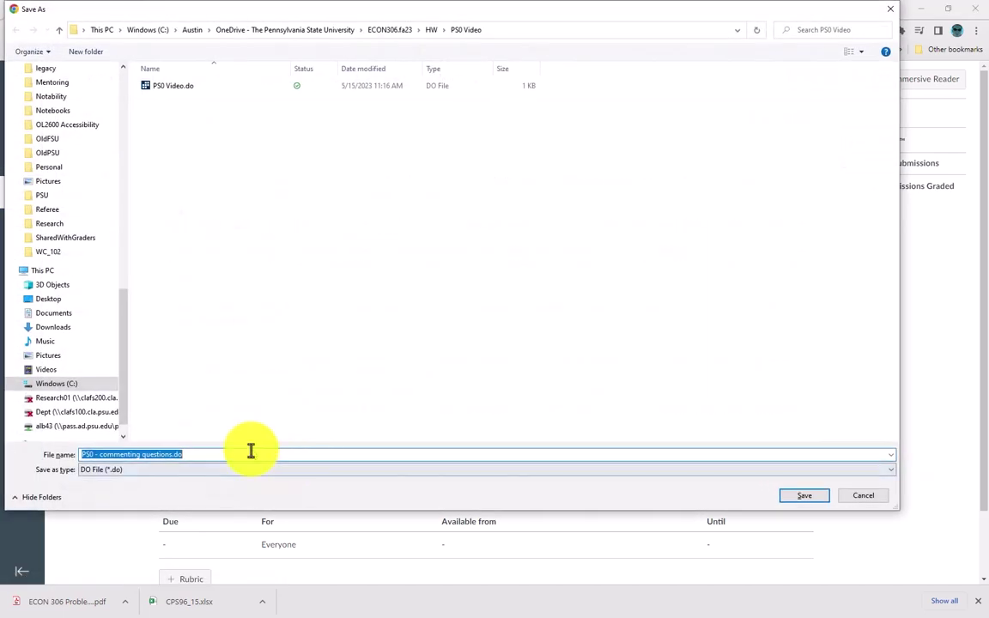
{"action": "left_click", "coordinate": [250, 454]}
{"action": "left_click", "coordinate": [808, 497]}
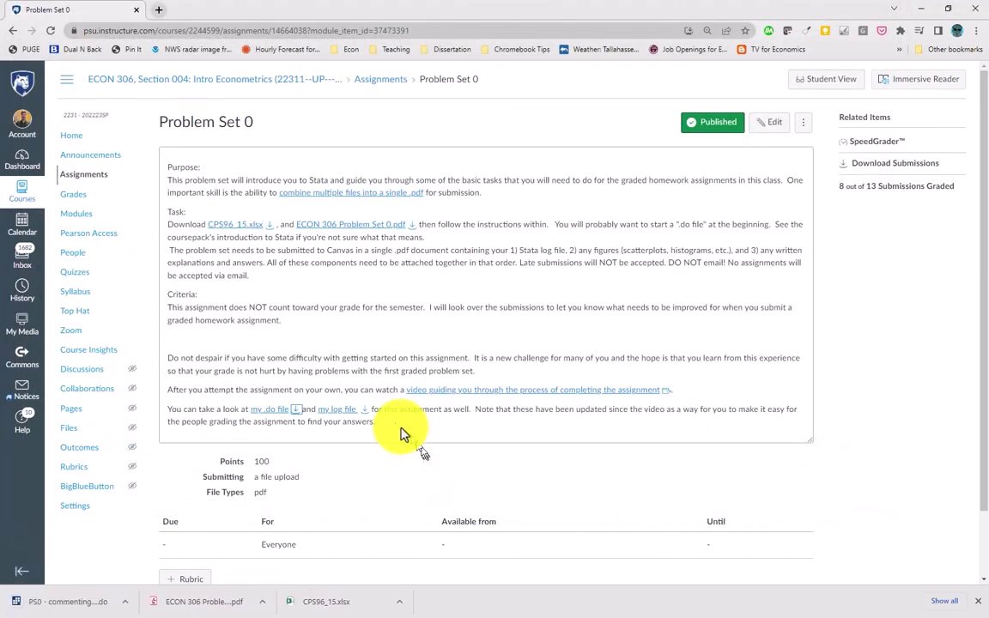
Step: Download the example log ps0_commenting_questions.pdf into the PS0 Video folder and open the downloaded example do-file in Stata
{"action": "left_click", "coordinate": [365, 413]}
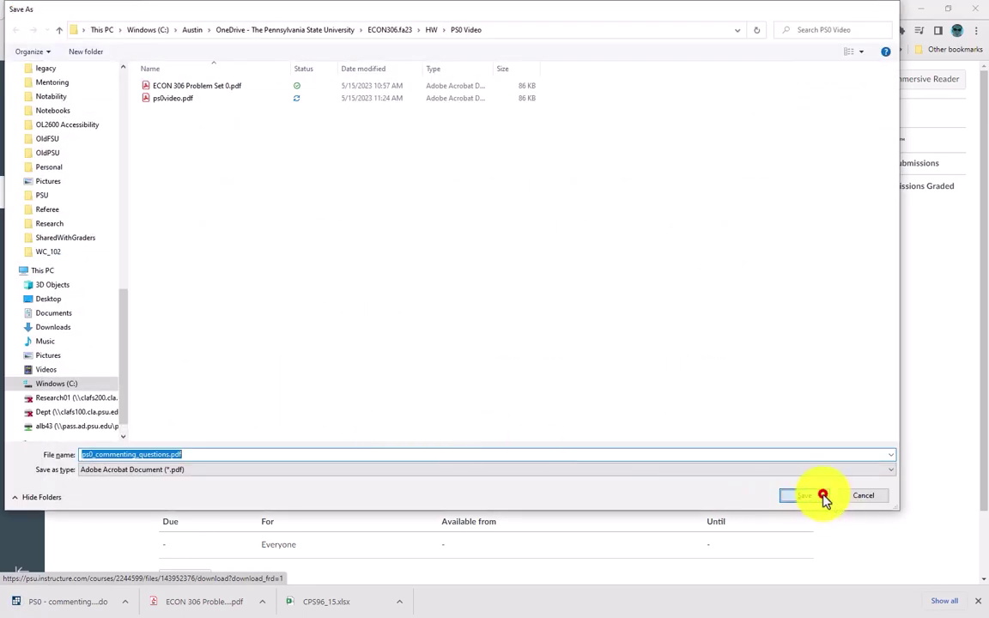
{"action": "left_click", "coordinate": [807, 497]}
{"action": "left_click", "coordinate": [219, 604]}
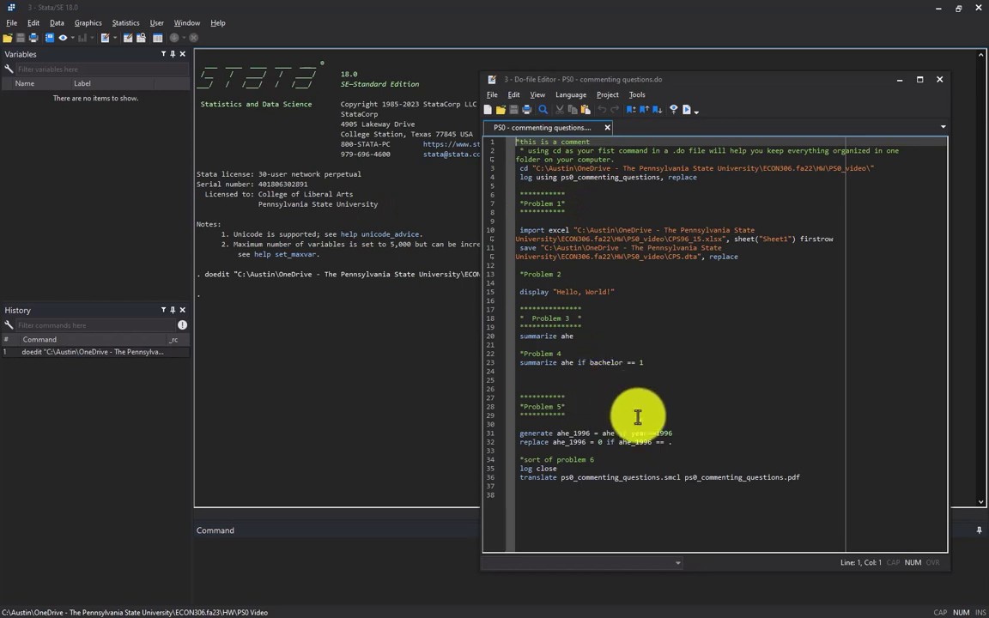
Step: Examine the Problem 5 generate and replace commands and the final translate line in the example do-file, and close the Do-file Editor and Stata
{"action": "left_click_drag", "start_coordinate": [679, 433], "coordinate": [512, 433]}
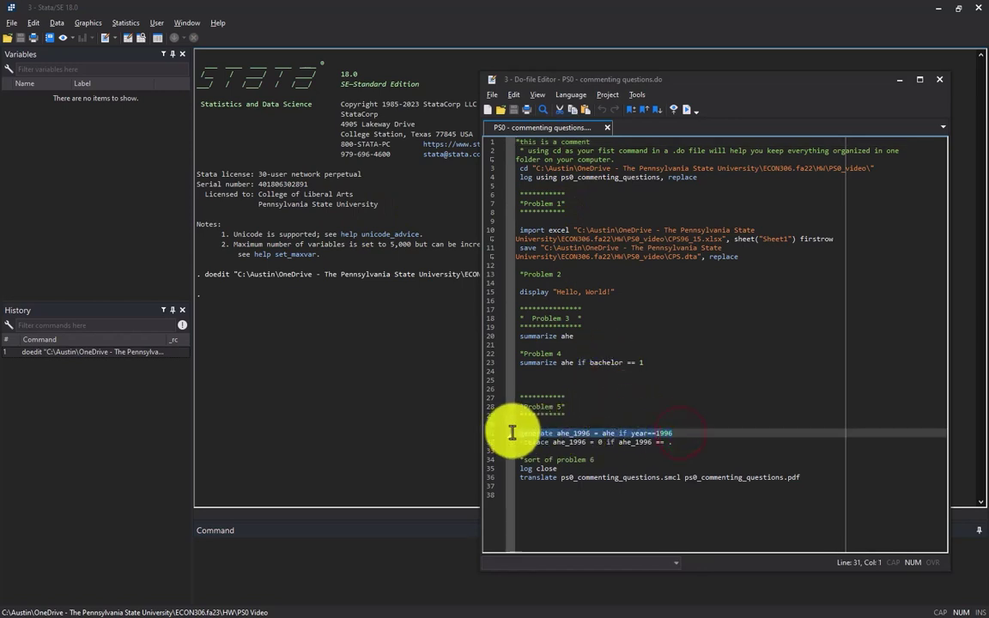
{"action": "left_click_drag", "start_coordinate": [678, 444], "coordinate": [507, 447]}
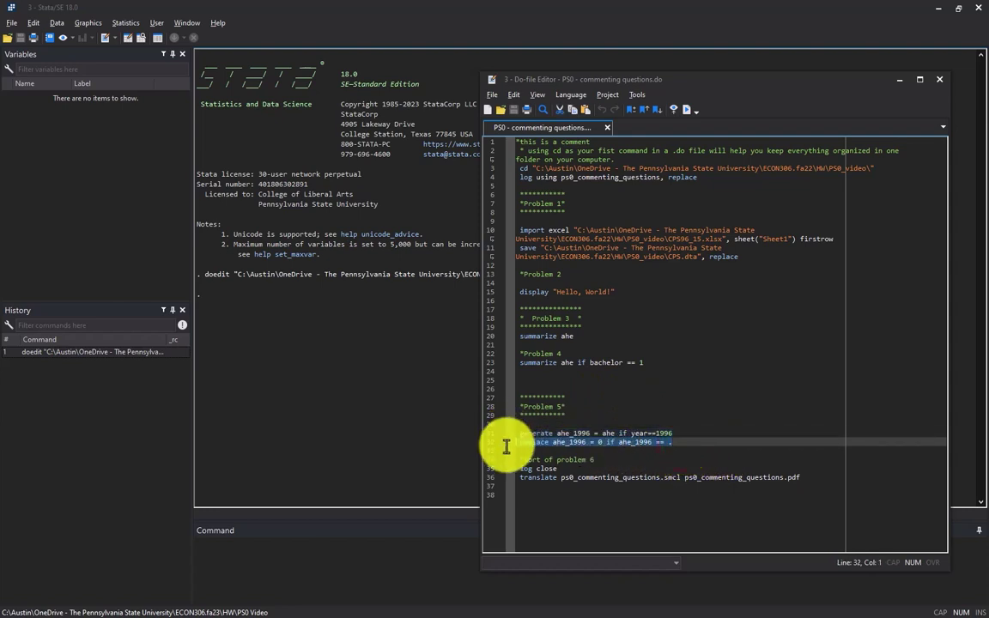
{"action": "left_click", "coordinate": [600, 450]}
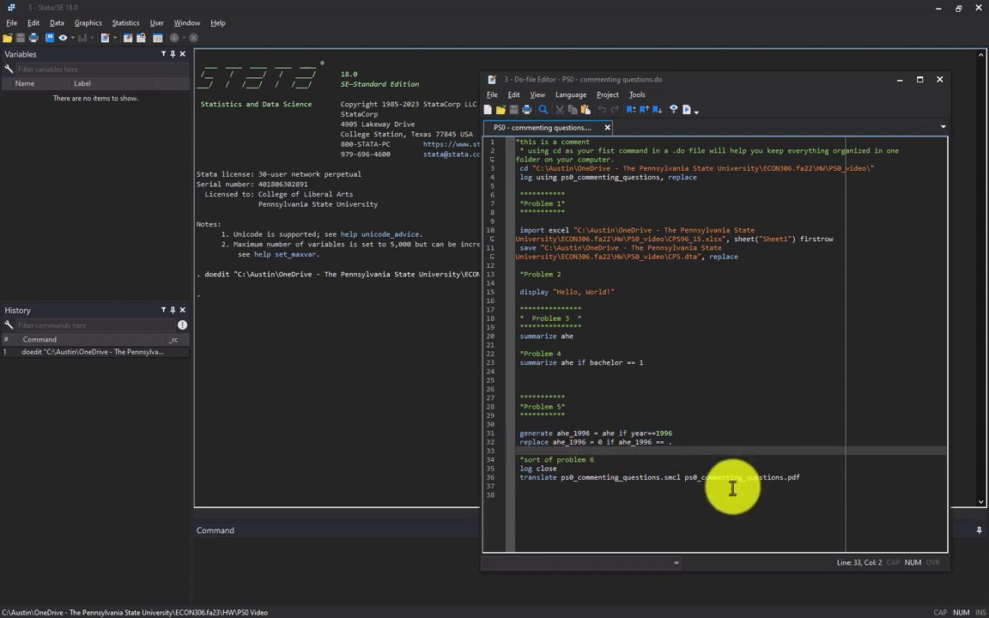
{"action": "left_click_drag", "start_coordinate": [800, 479], "coordinate": [518, 477]}
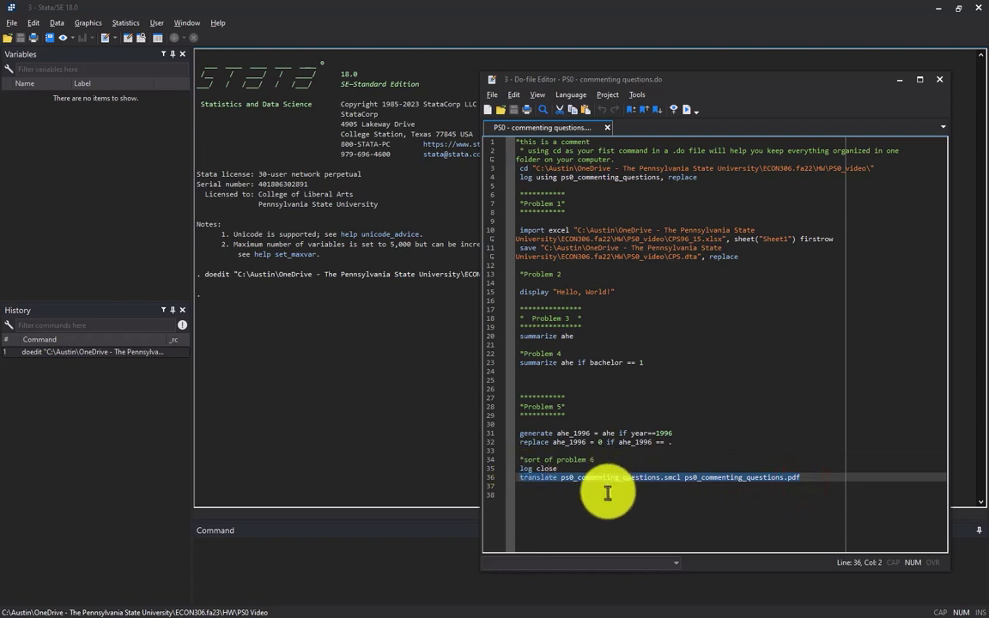
{"action": "left_click", "coordinate": [673, 404]}
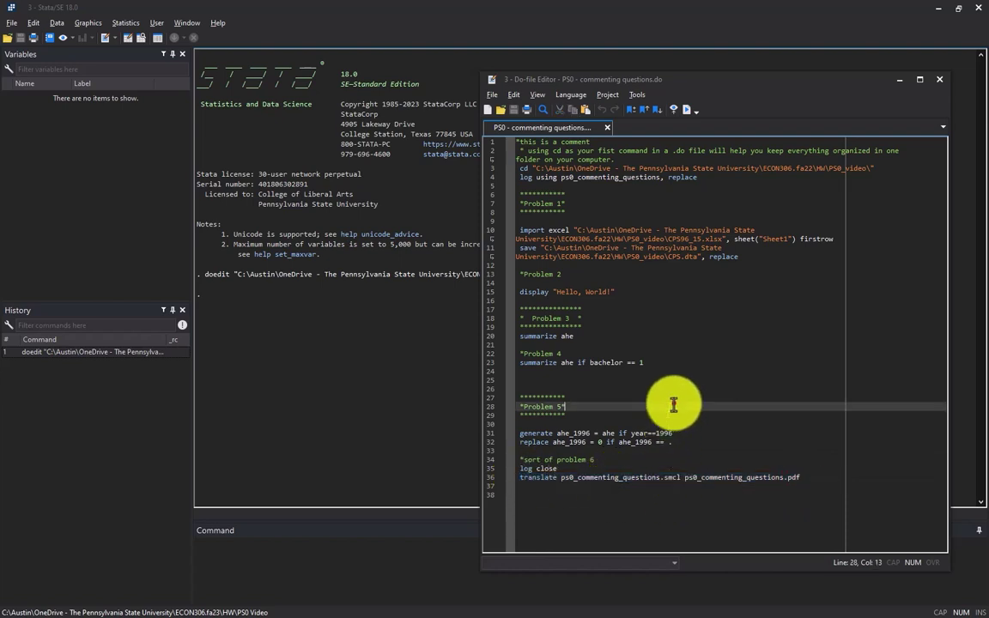
{"action": "left_click", "coordinate": [941, 81]}
{"action": "left_click", "coordinate": [982, 16]}
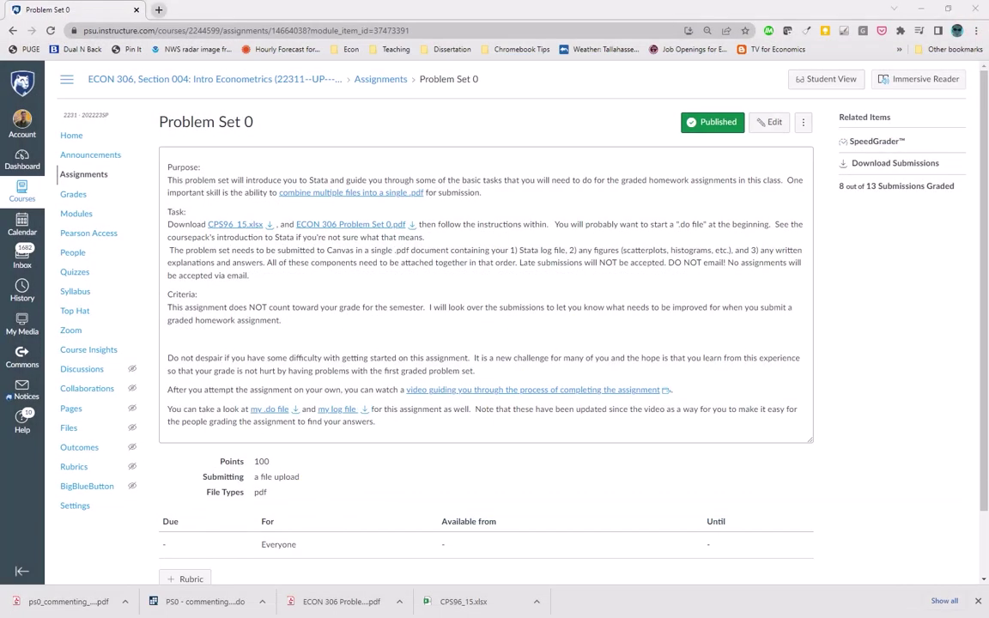